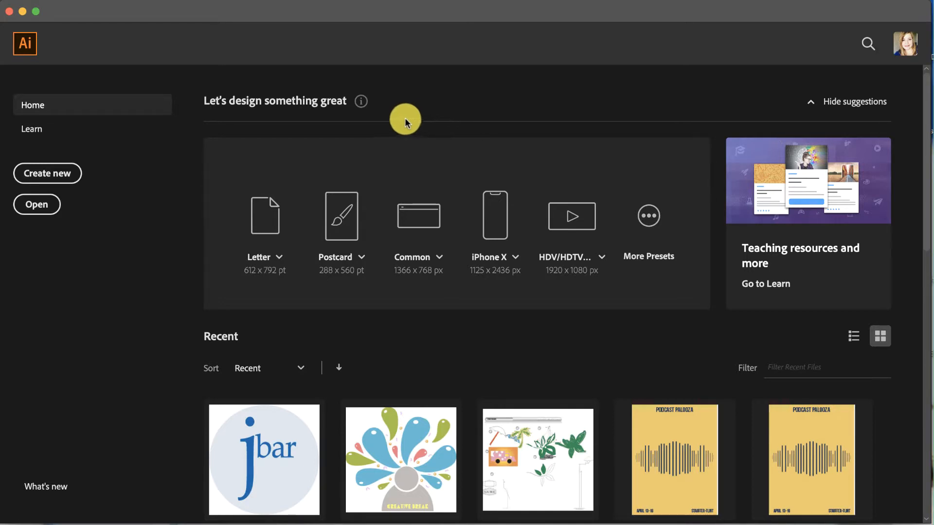
Step: Create a new print document from the Letter preset at 612 x 792 pt
{"action": "left_click", "coordinate": [60, 173]}
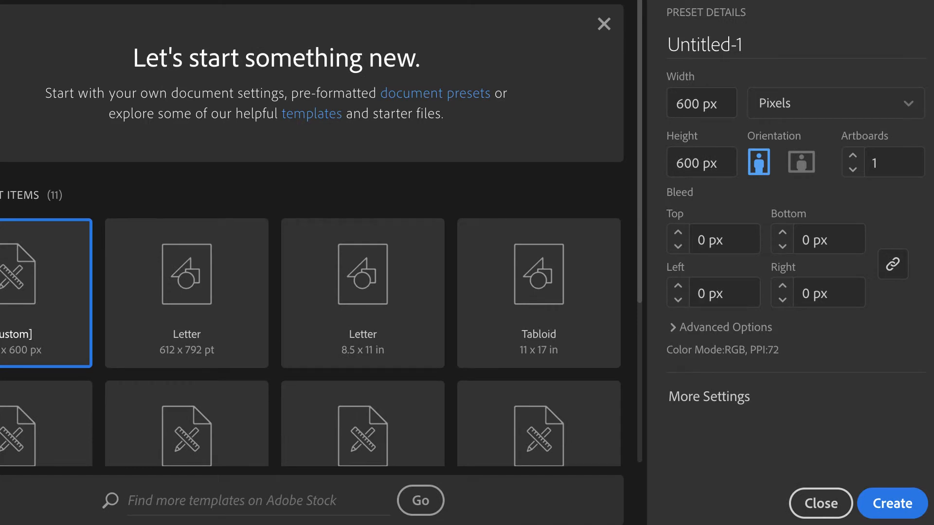
{"action": "left_click", "coordinate": [158, 275]}
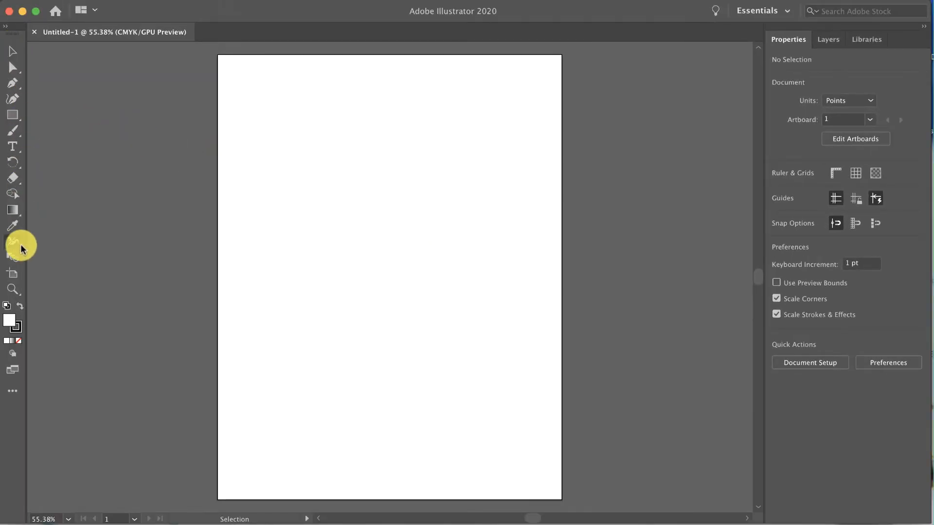
Step: Switch the toolbar from the Basic to the Advanced tool set
{"action": "left_click", "coordinate": [12, 392]}
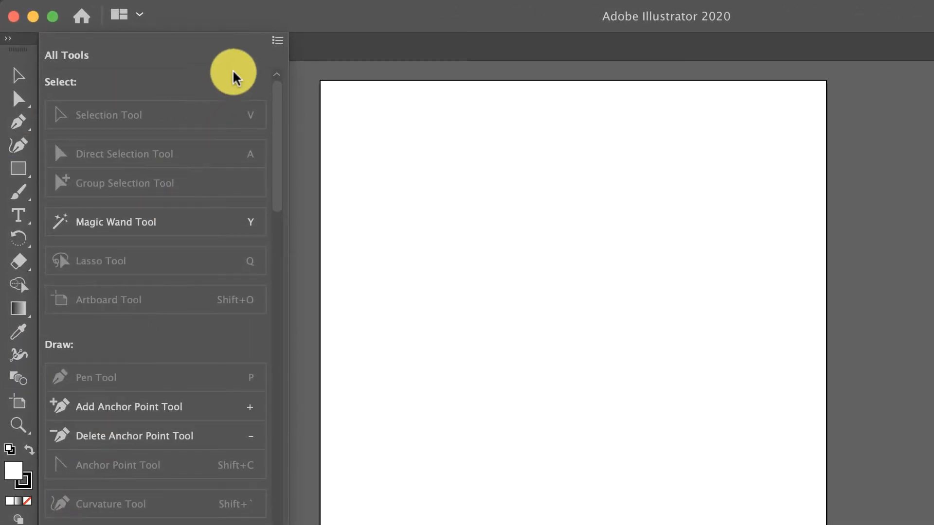
{"action": "left_click", "coordinate": [277, 41]}
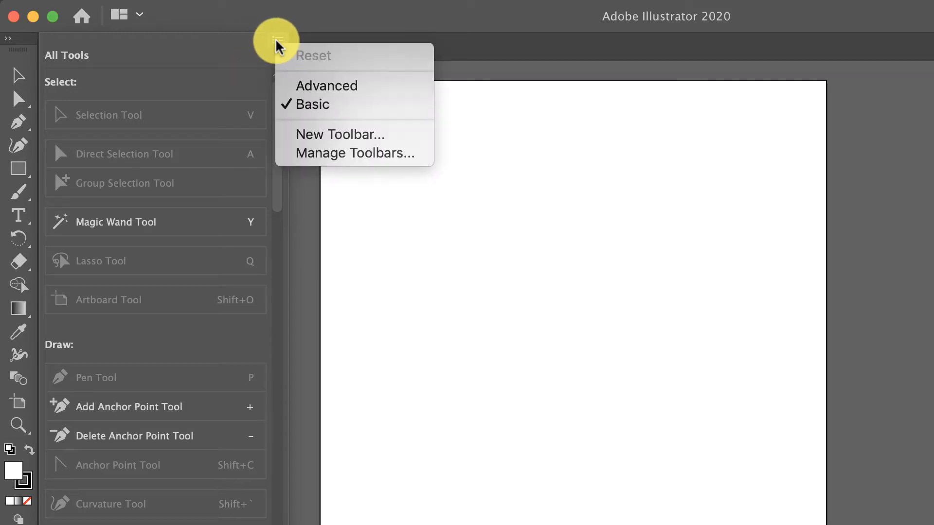
{"action": "left_click", "coordinate": [315, 88]}
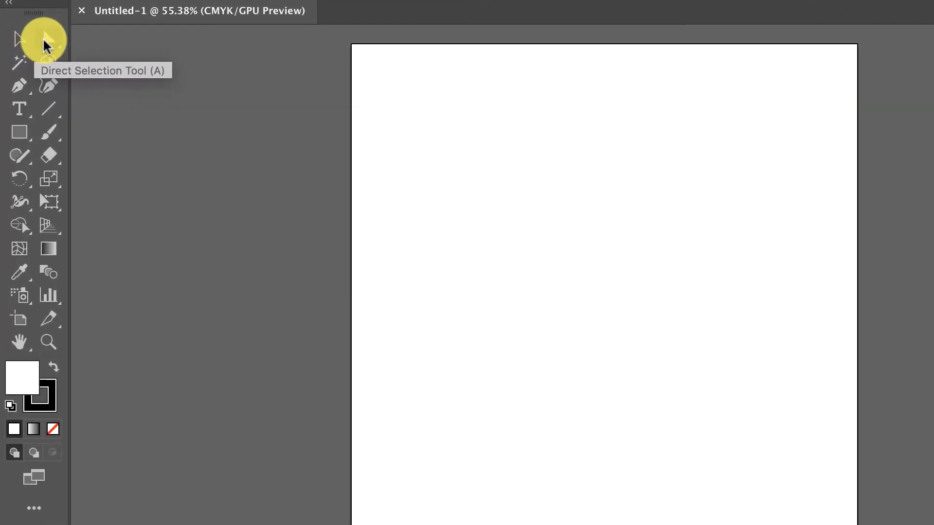
Step: Tear off the Rectangle tool group and float it beside the upper part of the artboard
{"action": "left_click", "coordinate": [23, 131]}
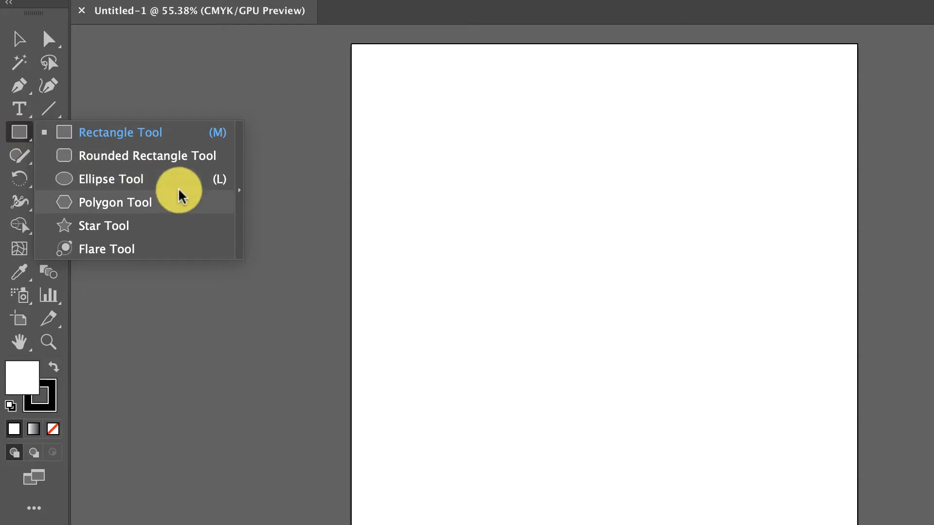
{"action": "left_click", "coordinate": [240, 190]}
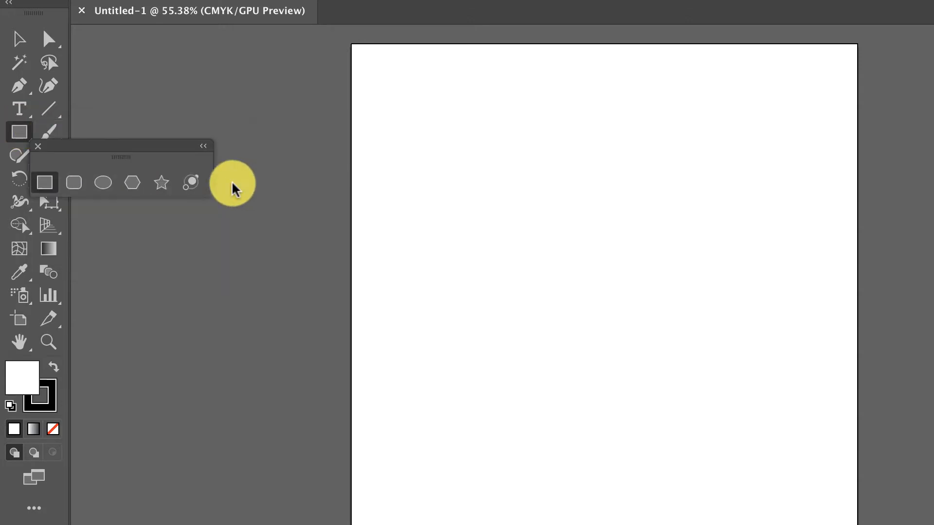
{"action": "left_click_drag", "start_coordinate": [158, 146], "coordinate": [276, 94]}
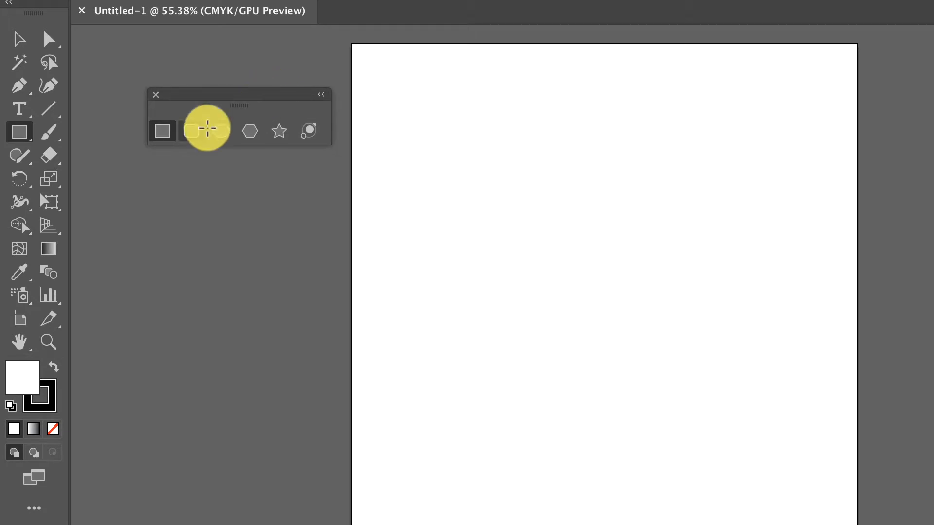
Step: Tear off the Shape Builder tool group and float it below the floating shape tools
{"action": "left_click", "coordinate": [29, 228]}
{"action": "left_click_drag", "start_coordinate": [29, 233], "coordinate": [292, 249]}
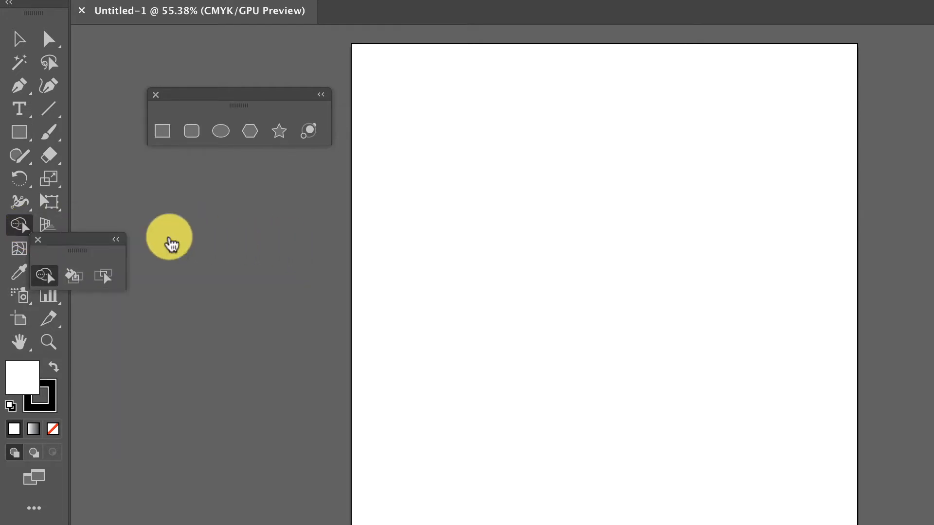
{"action": "left_click_drag", "start_coordinate": [77, 240], "coordinate": [180, 219]}
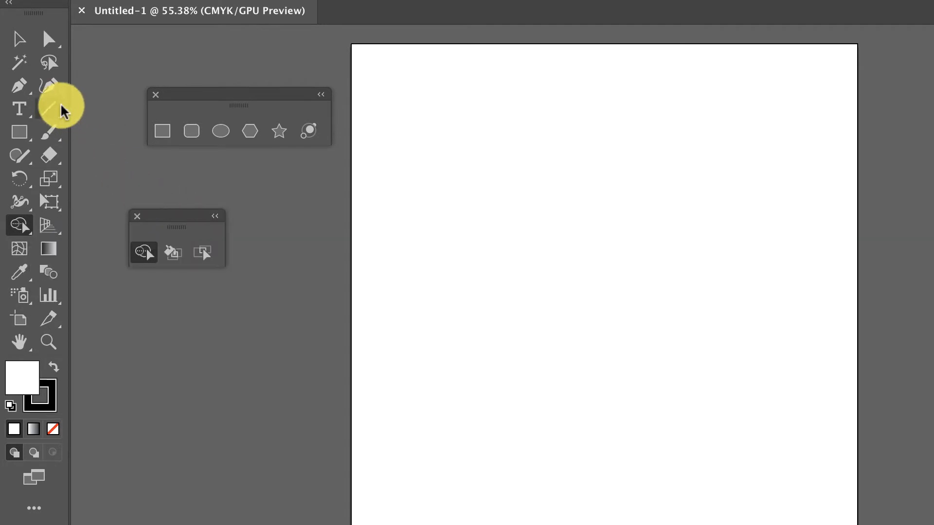
Step: Tear off the Pen tool group and float it below the floating Shape Builder tools
{"action": "left_click", "coordinate": [19, 87]}
{"action": "left_click_drag", "start_coordinate": [55, 94], "coordinate": [246, 115]}
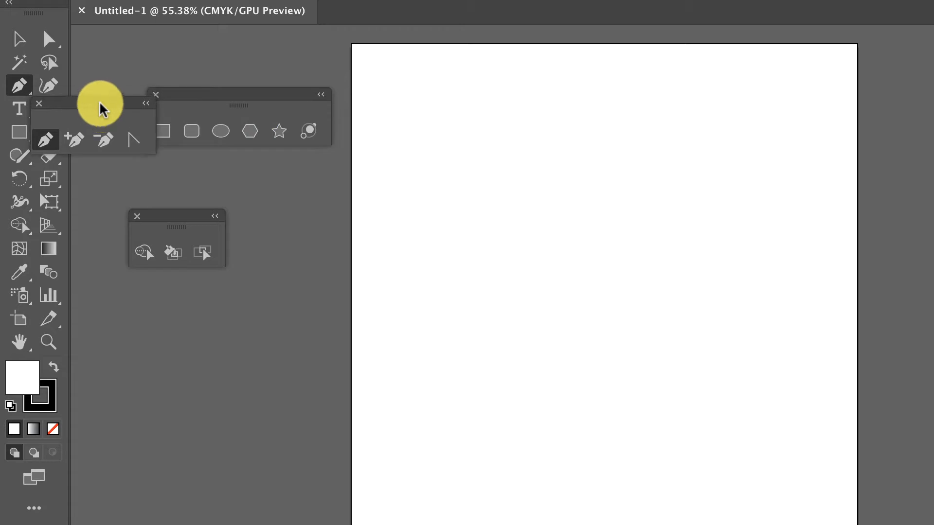
{"action": "left_click_drag", "start_coordinate": [101, 105], "coordinate": [225, 339]}
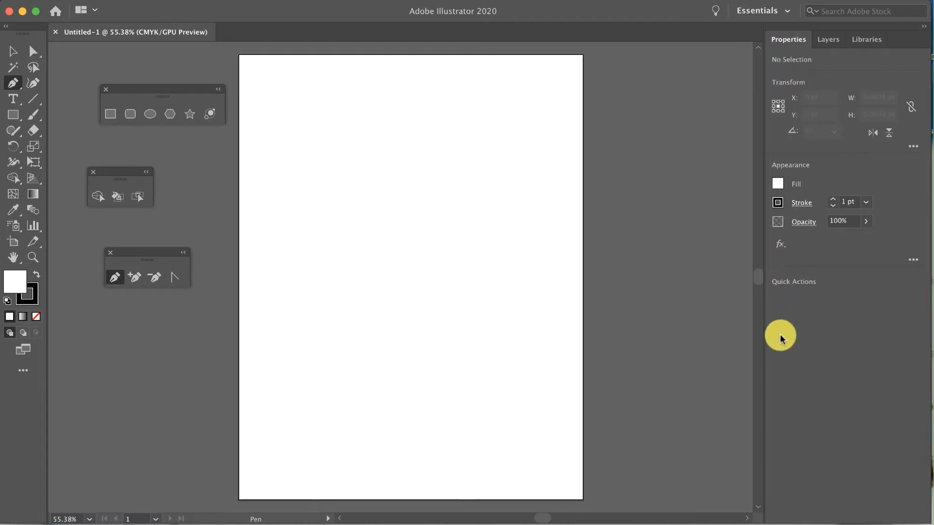
{"action": "left_click", "coordinate": [773, 14]}
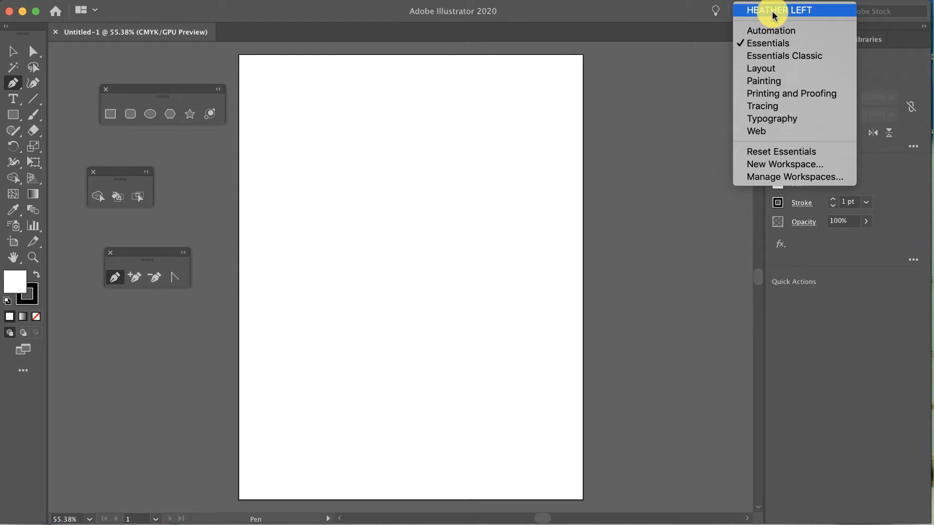
{"action": "left_click", "coordinate": [774, 13]}
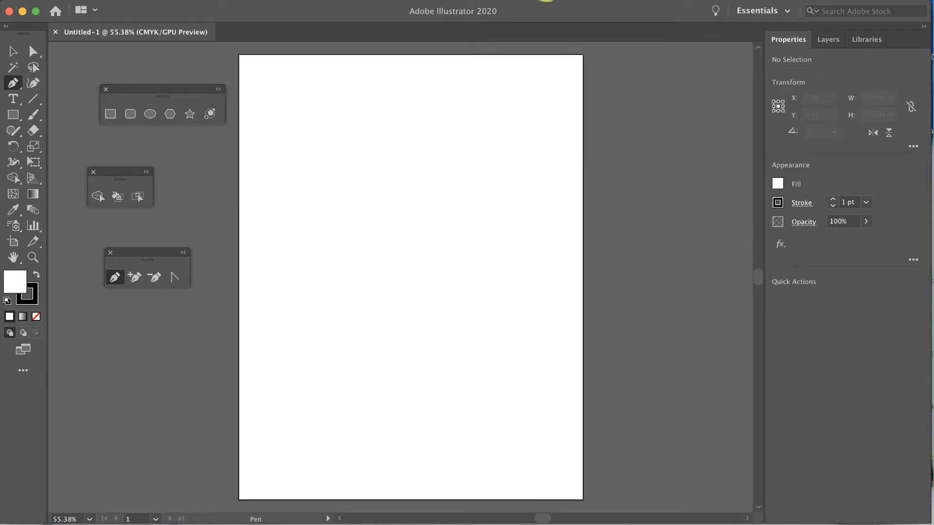
Step: Show the Swatches panel and dock it as a column next to Properties
{"action": "left_click", "coordinate": [341, 2]}
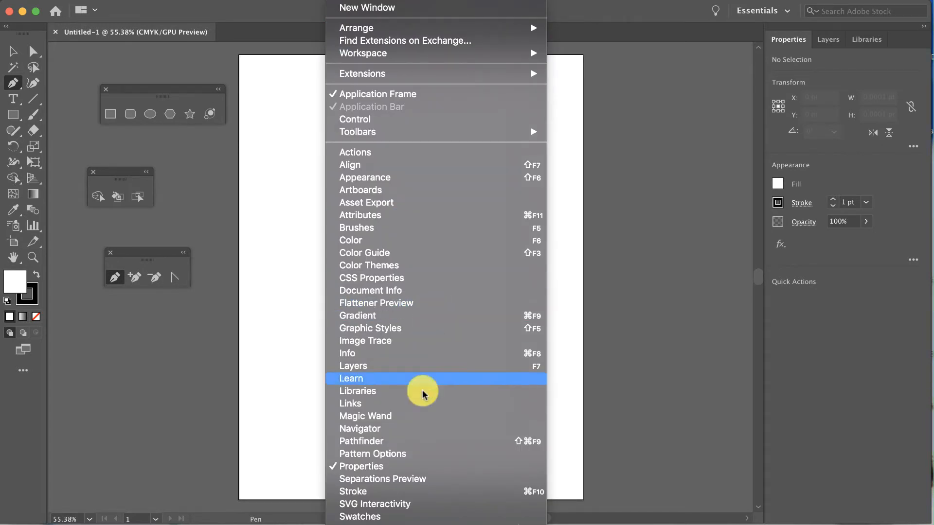
{"action": "left_click", "coordinate": [402, 517]}
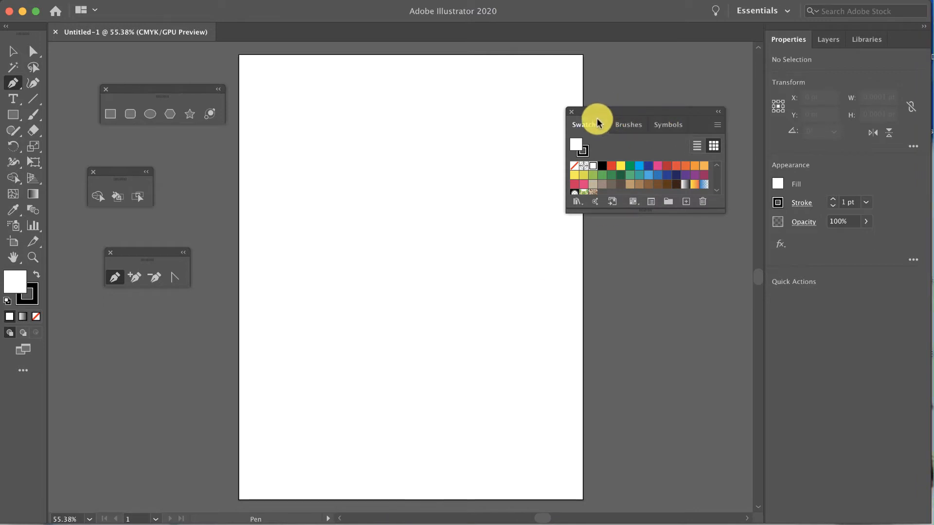
{"action": "left_click_drag", "start_coordinate": [597, 116], "coordinate": [762, 71]}
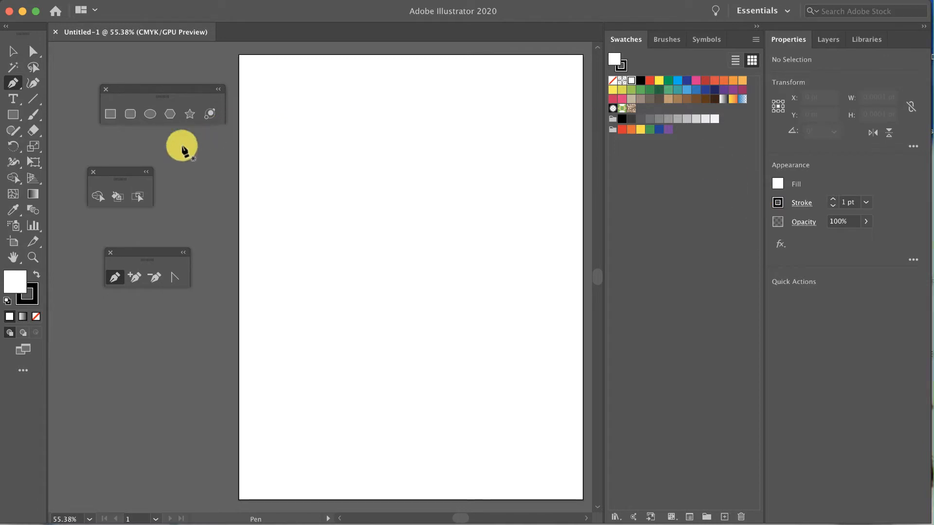
Step: Draw a rectangle about 114 x 95 pt near the artboard's upper-left corner and fill it with yellow
{"action": "left_click", "coordinate": [112, 116]}
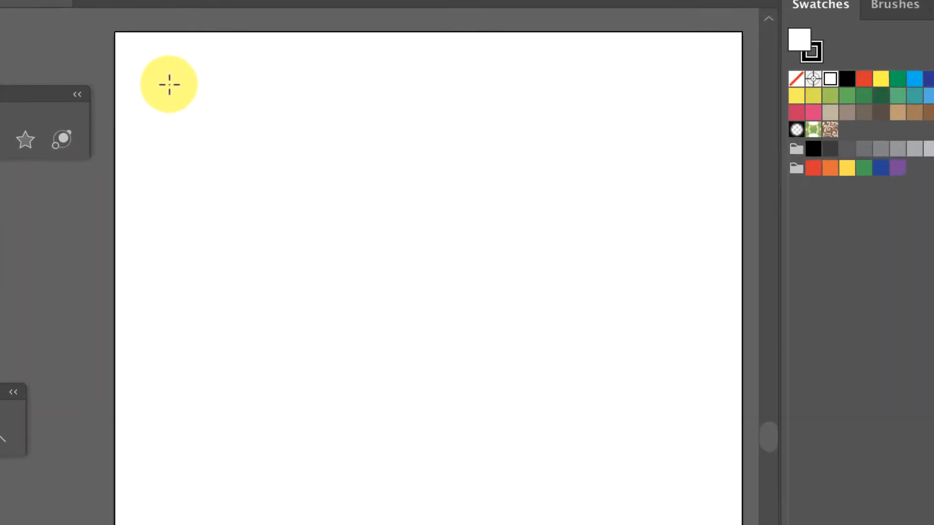
{"action": "left_click_drag", "start_coordinate": [169, 85], "coordinate": [287, 183]}
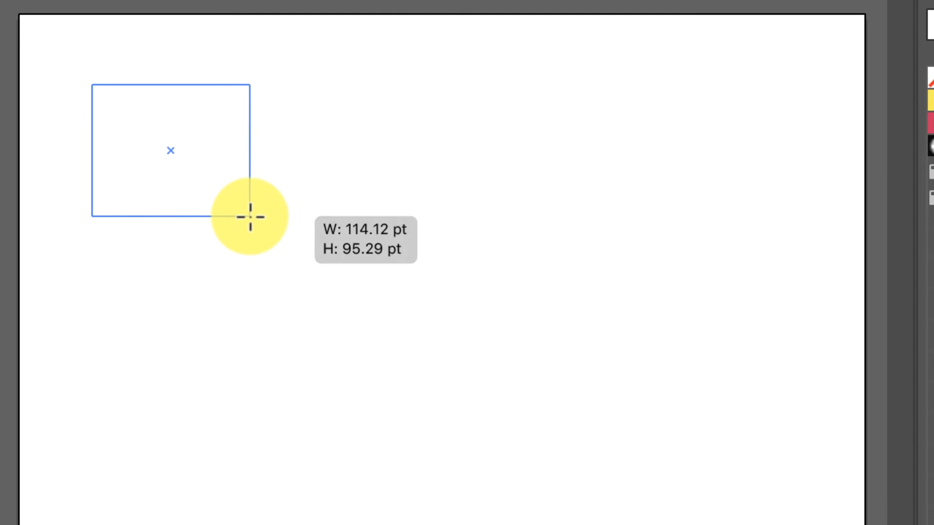
{"action": "left_click_drag", "start_coordinate": [250, 217], "coordinate": [249, 215]}
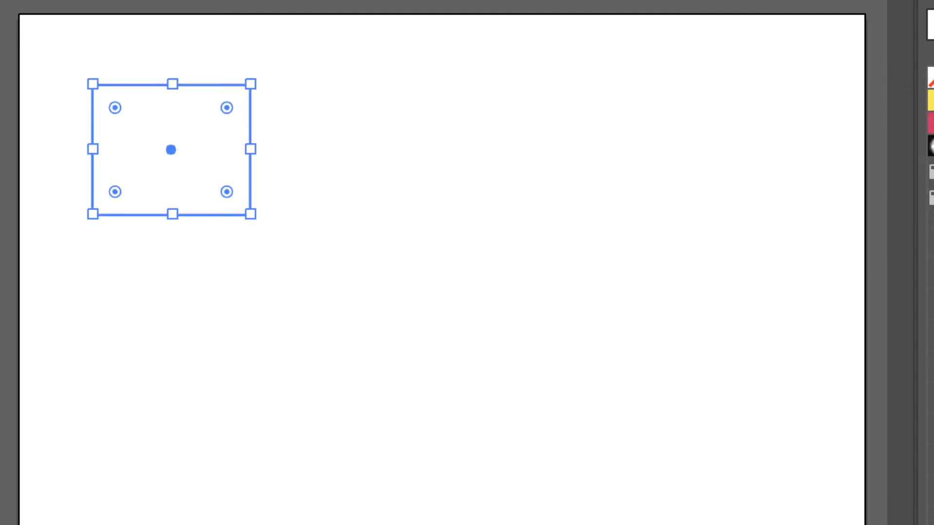
{"action": "left_click", "coordinate": [932, 100]}
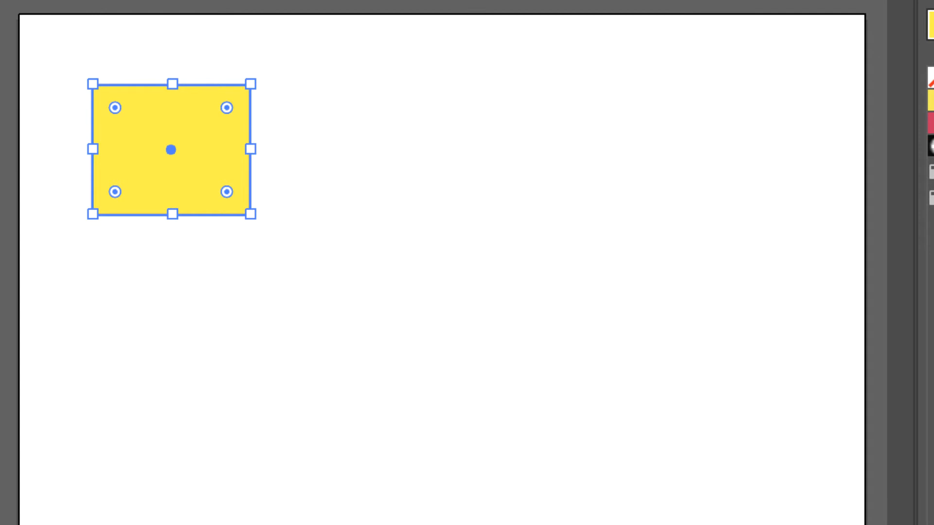
Step: With Direct Selection, pull the rectangle's upper-left corner outward and shift its right edge slightly outward and down
{"action": "key", "text": "a"}
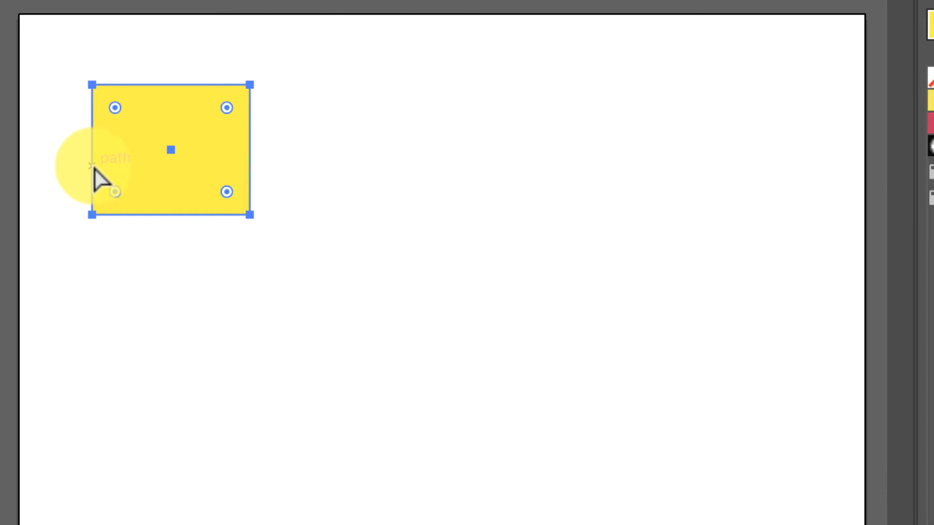
{"action": "left_click", "coordinate": [91, 86]}
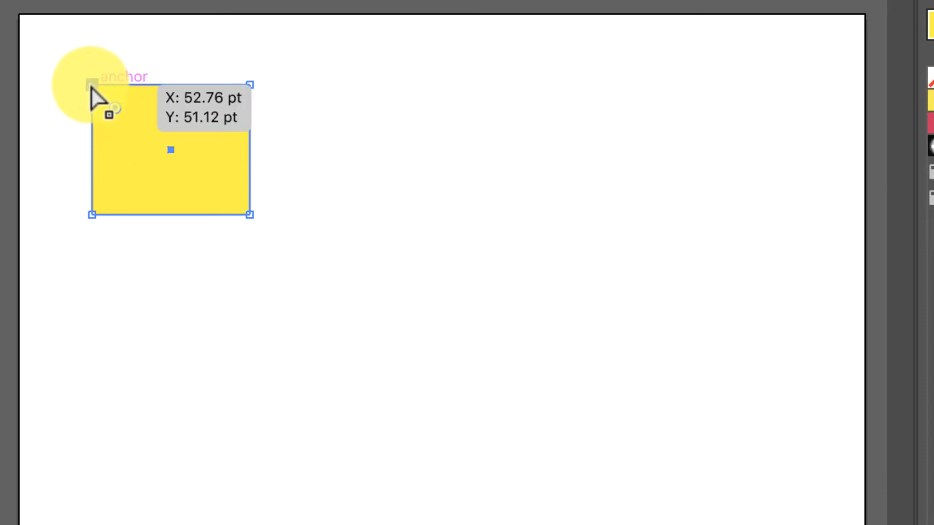
{"action": "left_click_drag", "start_coordinate": [91, 86], "coordinate": [68, 62]}
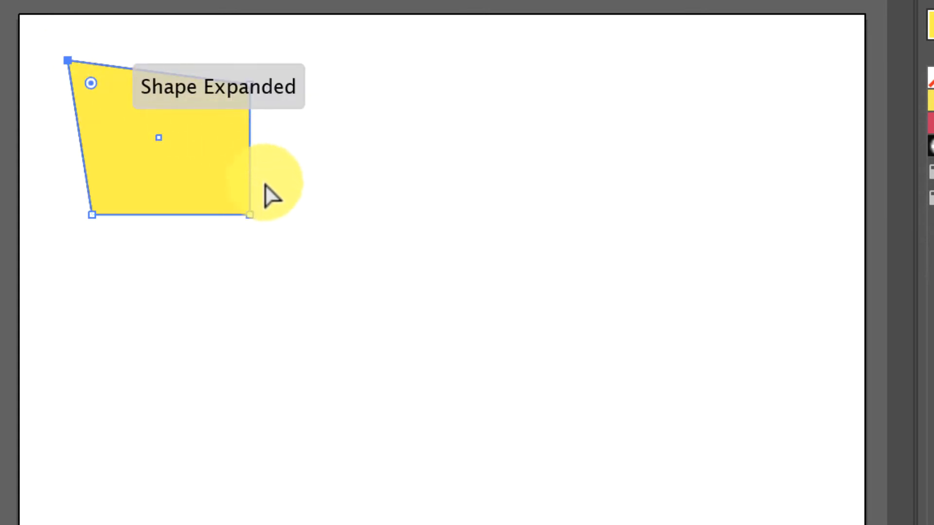
{"action": "left_click_drag", "start_coordinate": [250, 200], "coordinate": [267, 197]}
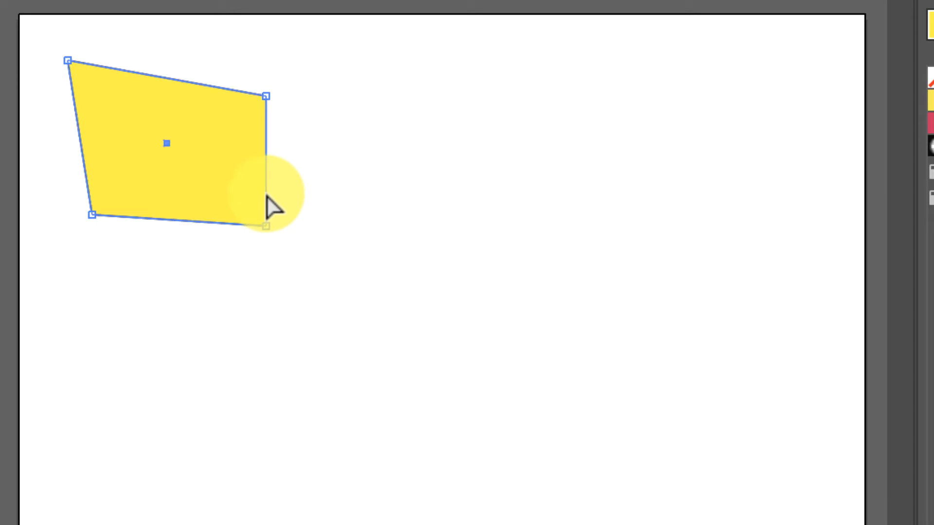
Step: Move the whole yellow shape slightly left and enlarge it from its lower-right corner
{"action": "key", "text": "v"}
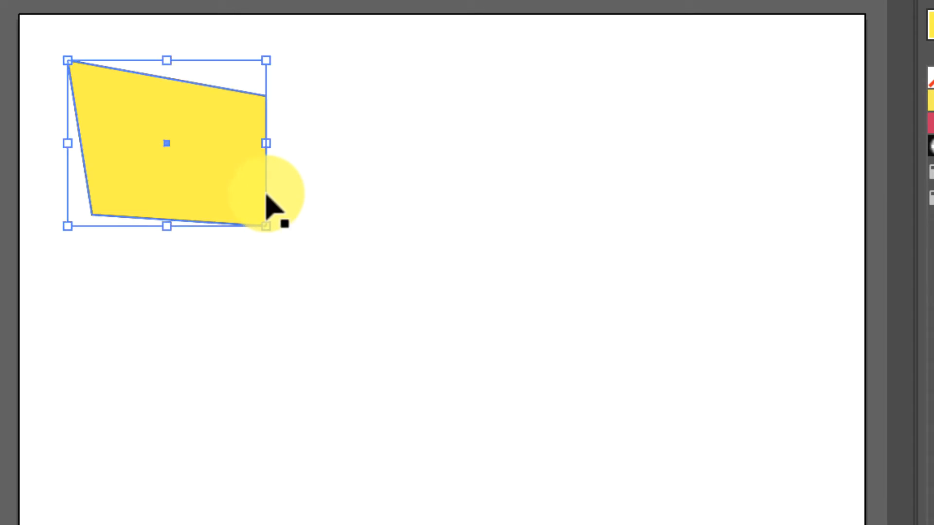
{"action": "mouse_move", "coordinate": [225, 133]}
{"action": "left_mouse_down"}
{"action": "mouse_move", "coordinate": [270, 265]}
{"action": "mouse_move", "coordinate": [383, 171]}
{"action": "mouse_move", "coordinate": [246, 129]}
{"action": "mouse_move", "coordinate": [292, 200]}
{"action": "mouse_move", "coordinate": [214, 130]}
{"action": "left_mouse_up"}
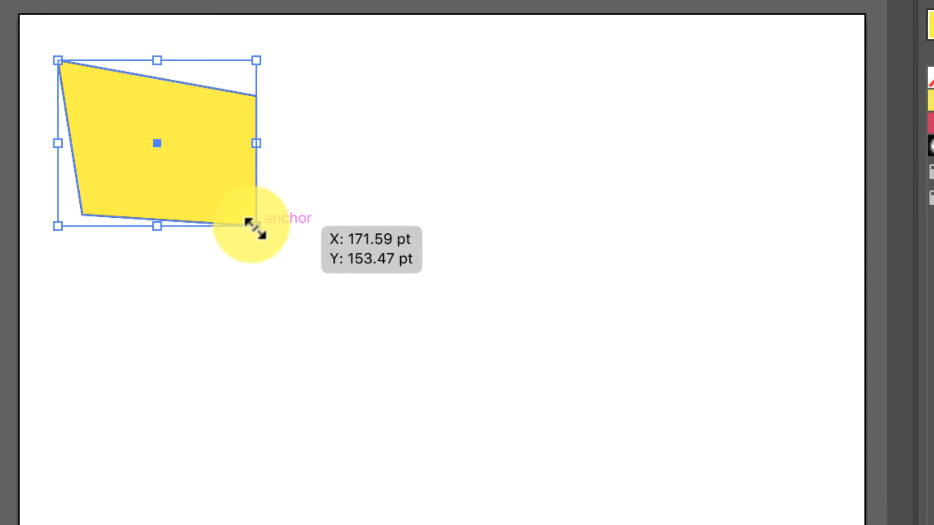
{"action": "left_click_drag", "start_coordinate": [255, 227], "coordinate": [378, 326]}
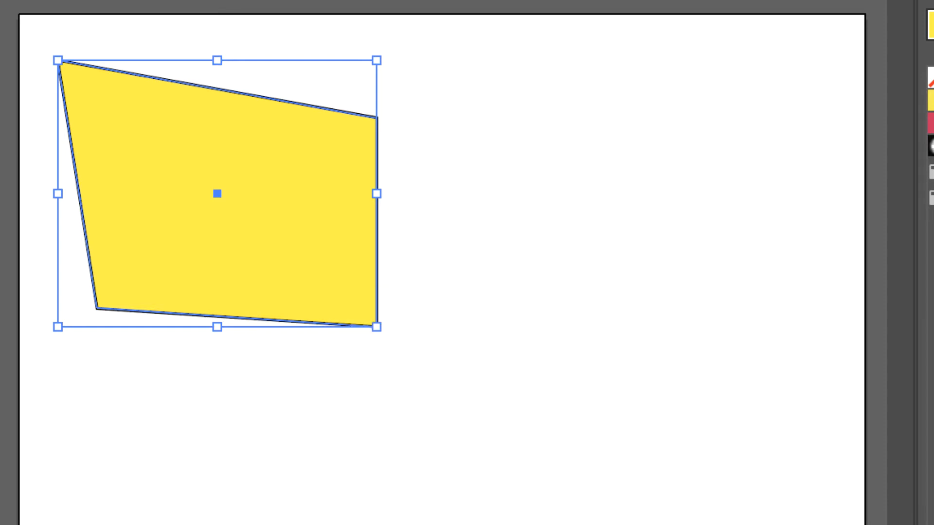
Step: Draw a yellow circle with the Ellipse tool to the right of the four-sided shape
{"action": "key", "text": "p"}
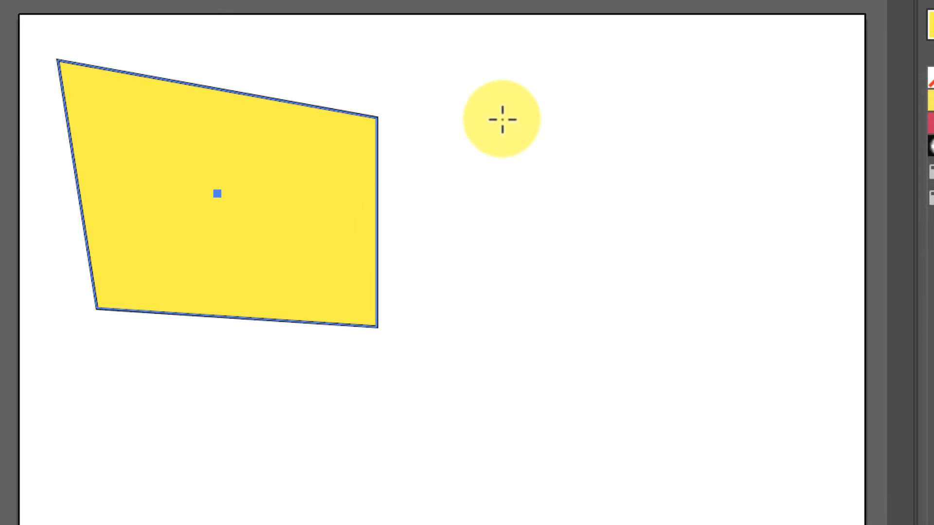
{"action": "left_click_drag", "start_coordinate": [500, 115], "coordinate": [739, 345]}
Step: Reshape the circle by extending its top anchor's right handle up and outward and collapsing the right anchor's upper handle, leaving the shape deselected
{"action": "key", "text": "a"}
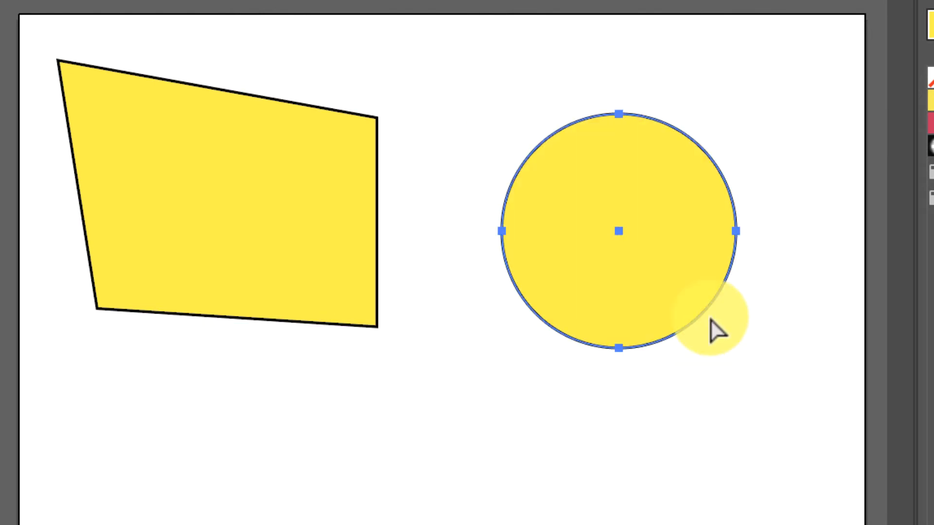
{"action": "left_click", "coordinate": [619, 116]}
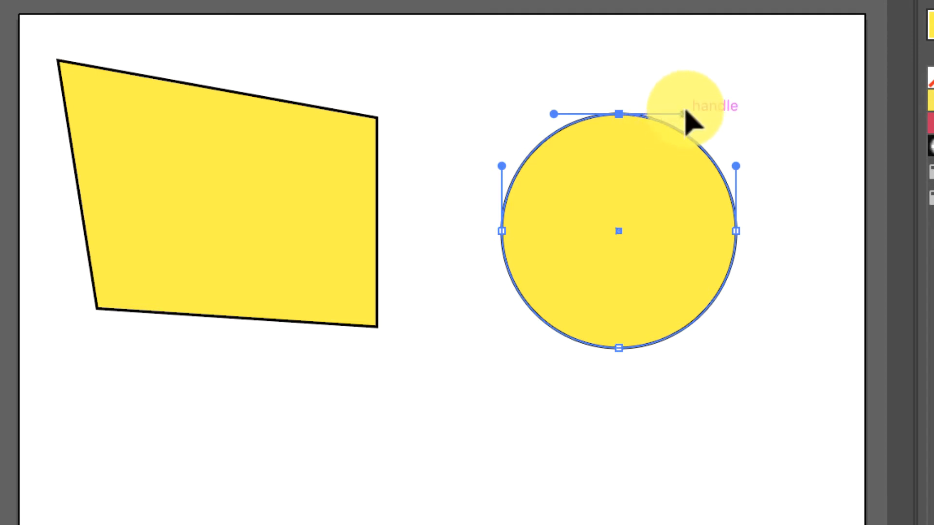
{"action": "left_click_drag", "start_coordinate": [684, 113], "coordinate": [724, 95]}
{"action": "left_click_drag", "start_coordinate": [736, 165], "coordinate": [736, 226]}
{"action": "left_click", "coordinate": [735, 226]}
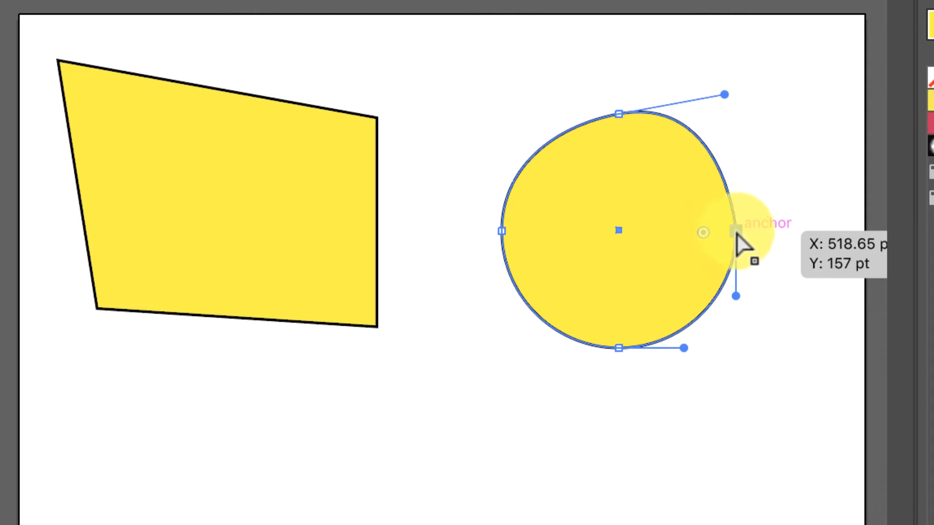
{"action": "left_click", "coordinate": [736, 231]}
{"action": "left_click", "coordinate": [735, 232]}
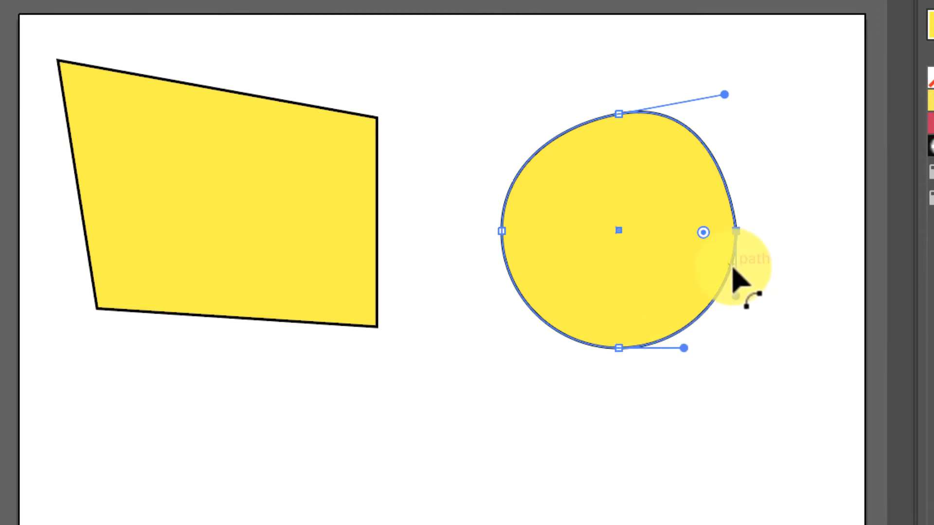
{"action": "left_click", "coordinate": [817, 408]}
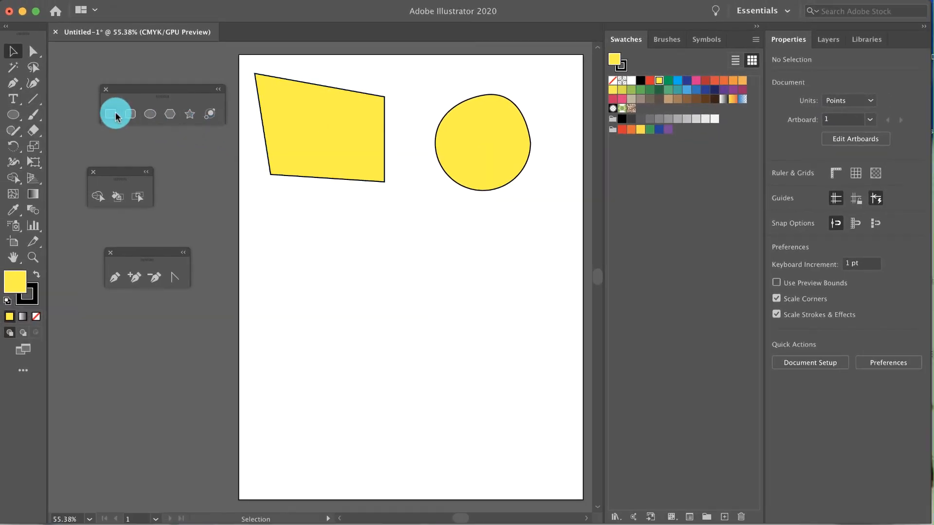
Step: Draw two yellow squares below the existing shapes: one about 135 pt wide and, to its right, one about 85 pt wide
{"action": "left_click", "coordinate": [115, 115]}
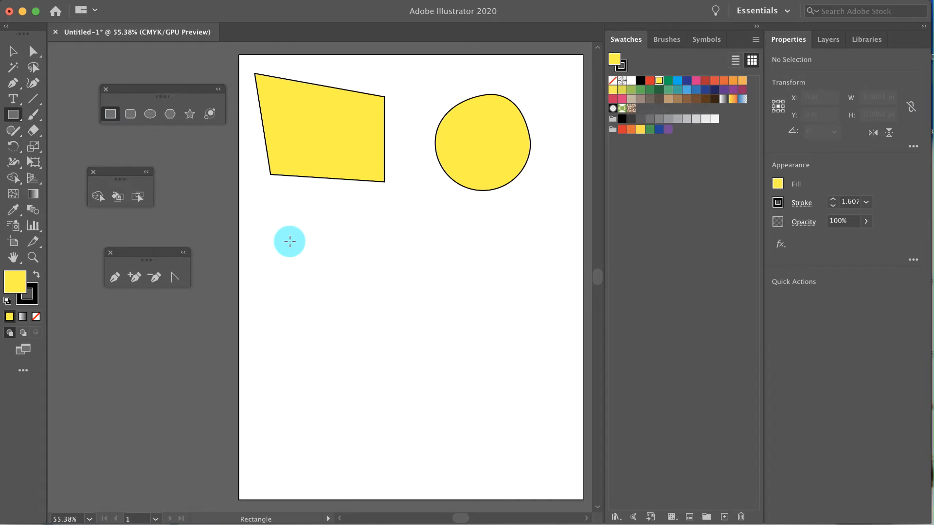
{"action": "left_click_drag", "start_coordinate": [289, 242], "coordinate": [338, 275]}
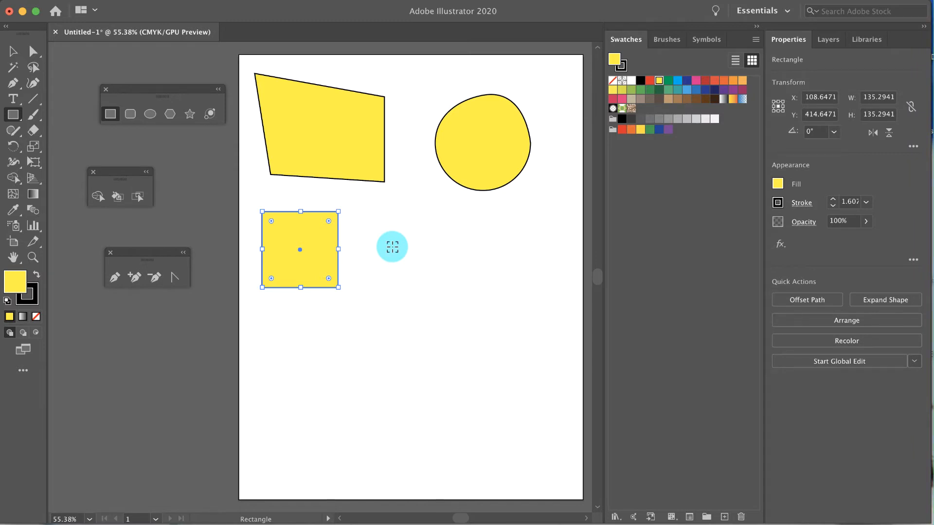
{"action": "left_click_drag", "start_coordinate": [392, 247], "coordinate": [416, 263]}
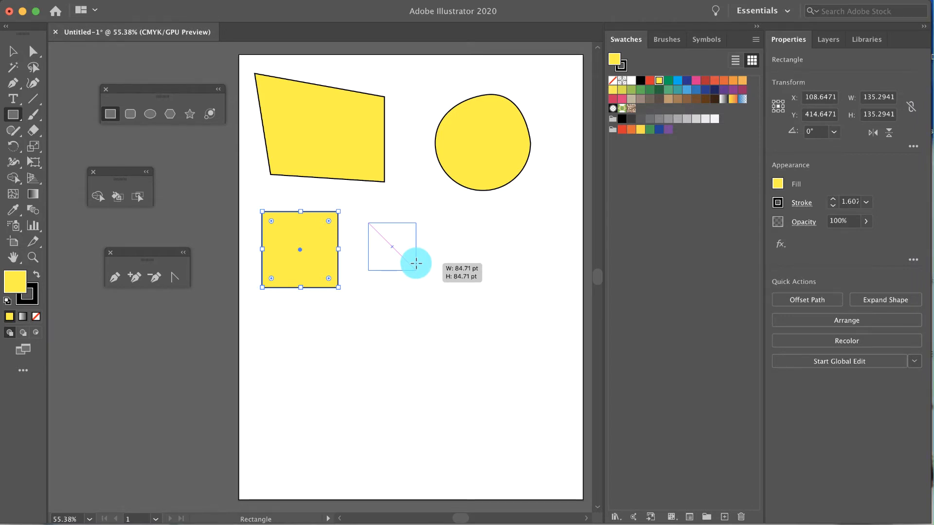
{"action": "mouse_move", "coordinate": [417, 263]}
{"action": "left_mouse_down"}
{"action": "mouse_move", "coordinate": [448, 311]}
{"action": "mouse_move", "coordinate": [439, 326]}
{"action": "mouse_move", "coordinate": [502, 245]}
{"action": "mouse_move", "coordinate": [525, 252]}
{"action": "mouse_move", "coordinate": [530, 266]}
{"action": "left_mouse_up"}
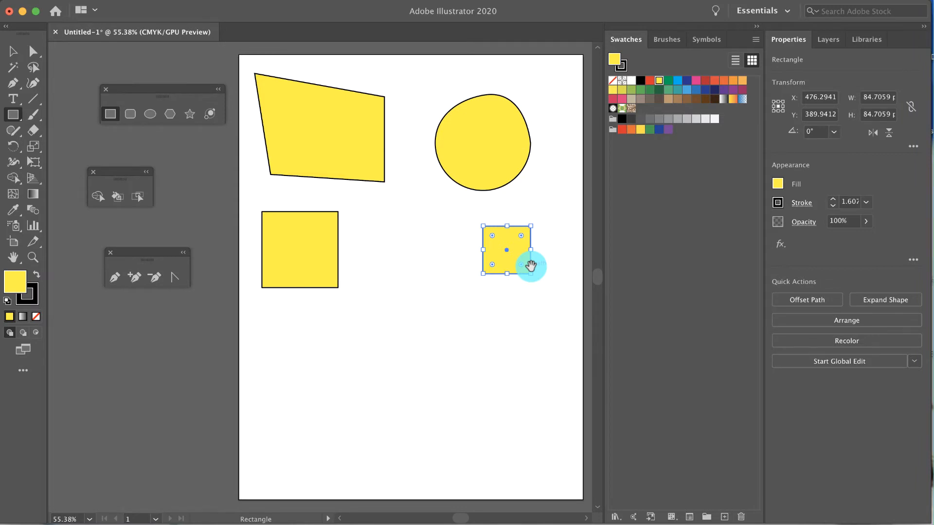
Step: Delete all artwork and draw a long thin yellow rectangle about 347 by 25 pt across the artboard's upper part
{"action": "key", "text": "super+a"}
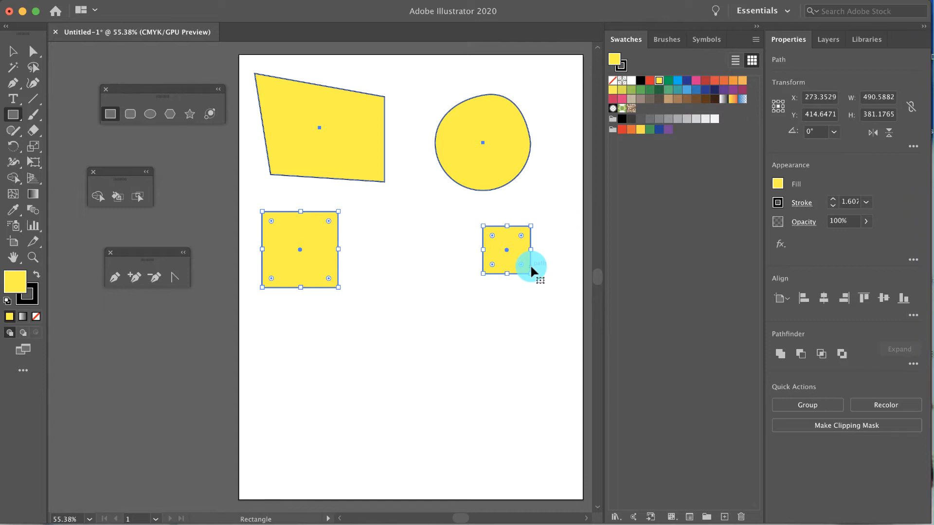
{"action": "key", "text": "Delete"}
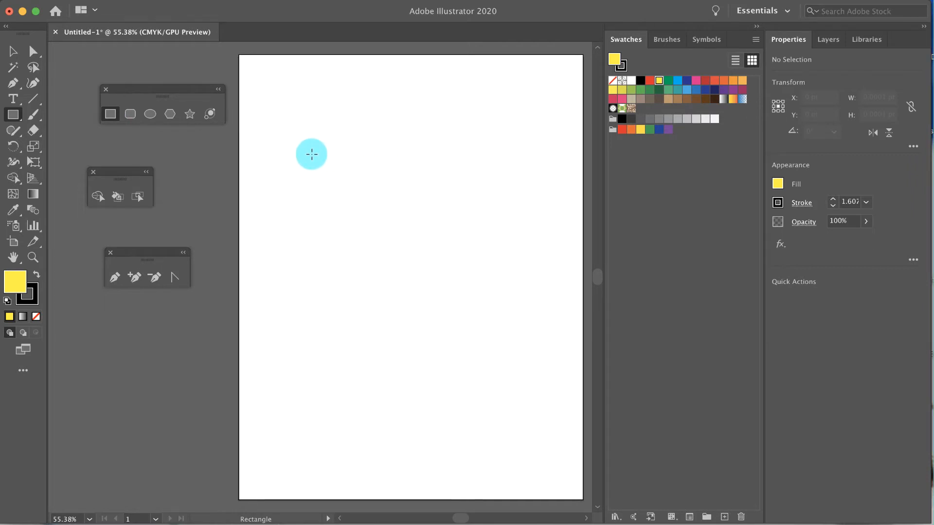
{"action": "left_click_drag", "start_coordinate": [312, 154], "coordinate": [507, 167]}
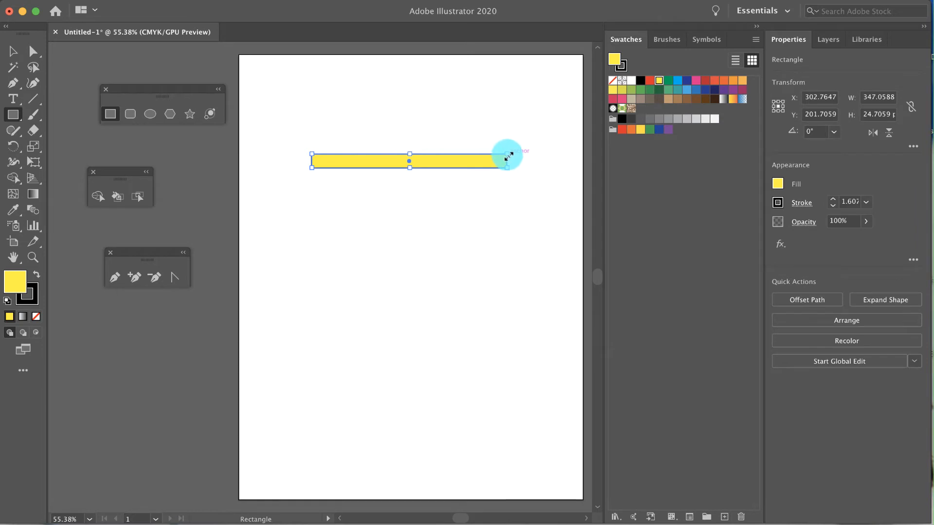
{"action": "key", "text": "v"}
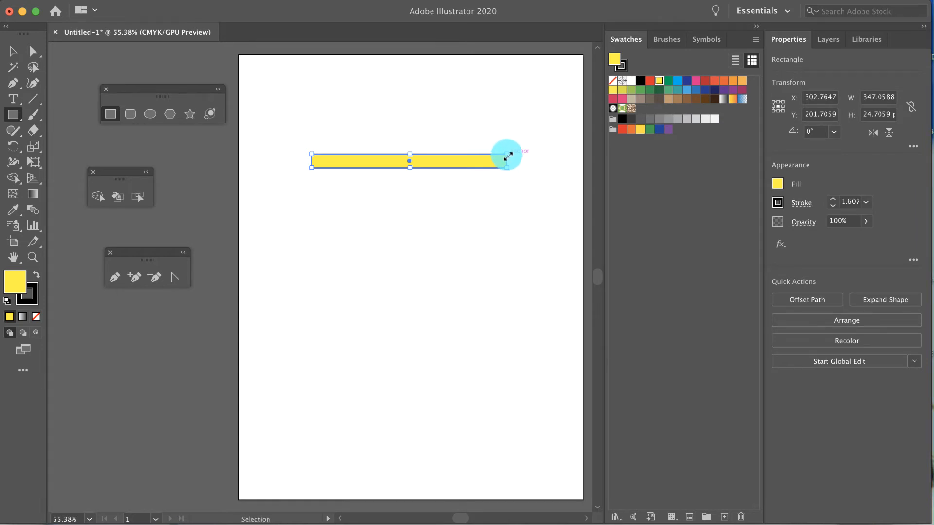
Step: Draw a small yellow rectangle overlapping the bar's right end and stretch its lower edge to match the bar's height
{"action": "key", "text": "super+equal"}
{"action": "key", "text": "super+equal"}
{"action": "key", "text": "super+equal"}
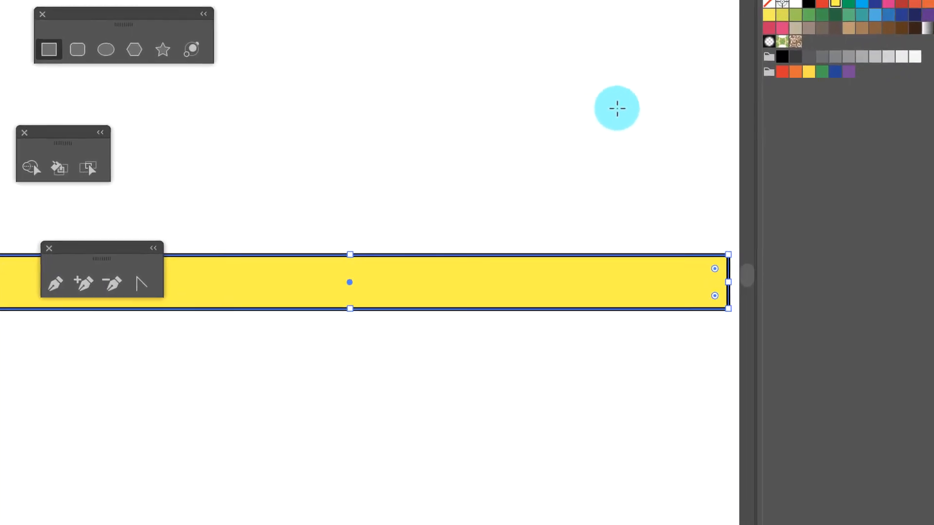
{"action": "scroll", "coordinate": [528, 146], "scroll_direction": "right", "scroll_amount": 5}
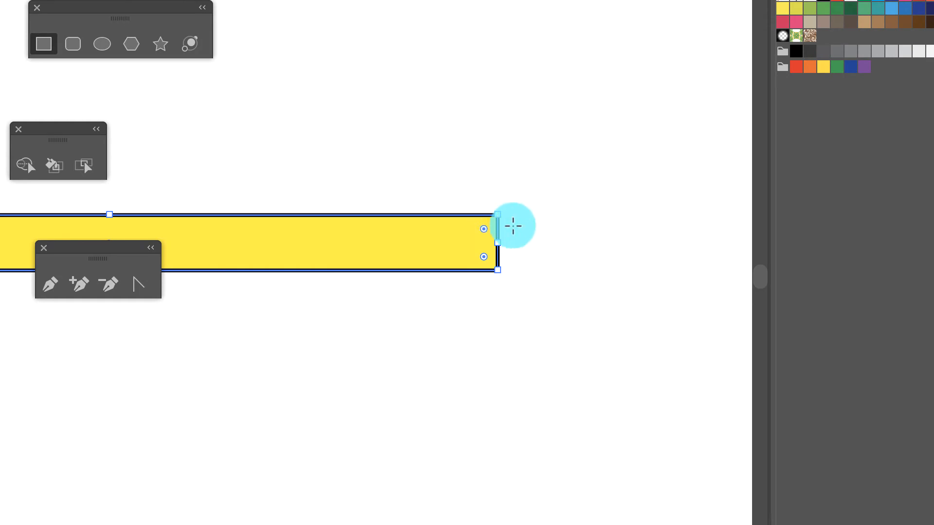
{"action": "left_click", "coordinate": [512, 243]}
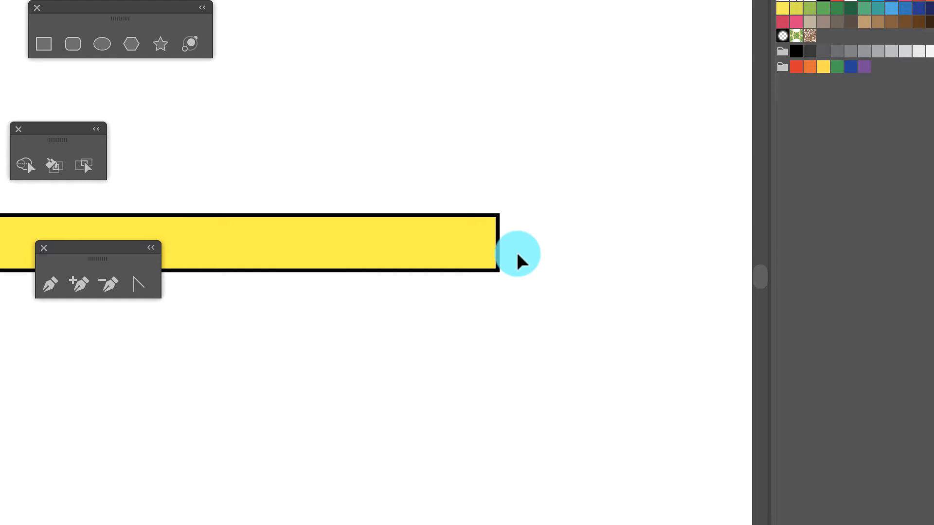
{"action": "key", "text": "l"}
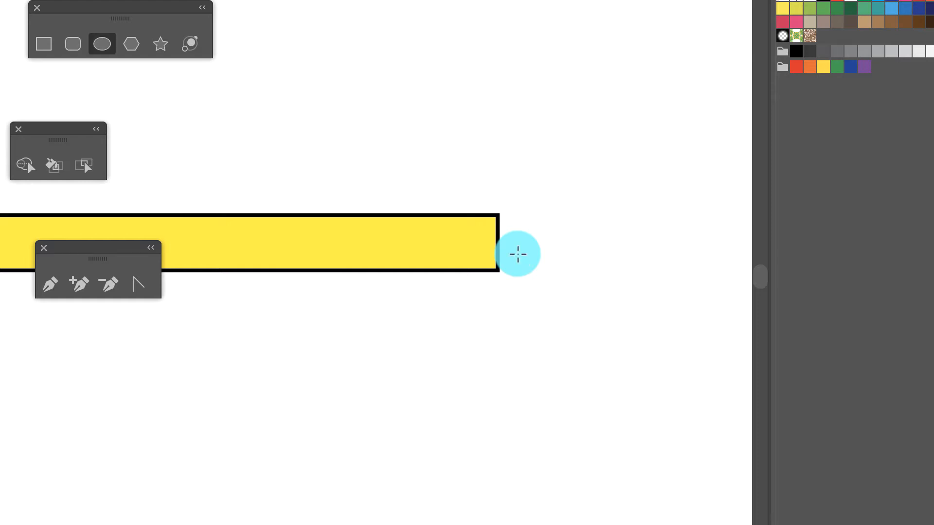
{"action": "key", "text": "m"}
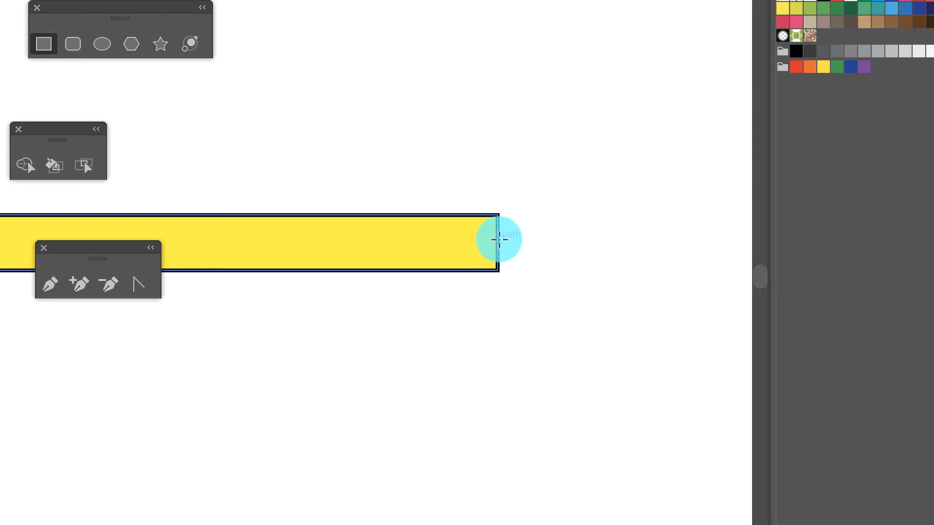
{"action": "mouse_move", "coordinate": [498, 239]}
{"action": "left_mouse_down"}
{"action": "mouse_move", "coordinate": [513, 243]}
{"action": "mouse_move", "coordinate": [519, 269]}
{"action": "mouse_move", "coordinate": [517, 259]}
{"action": "left_mouse_up"}
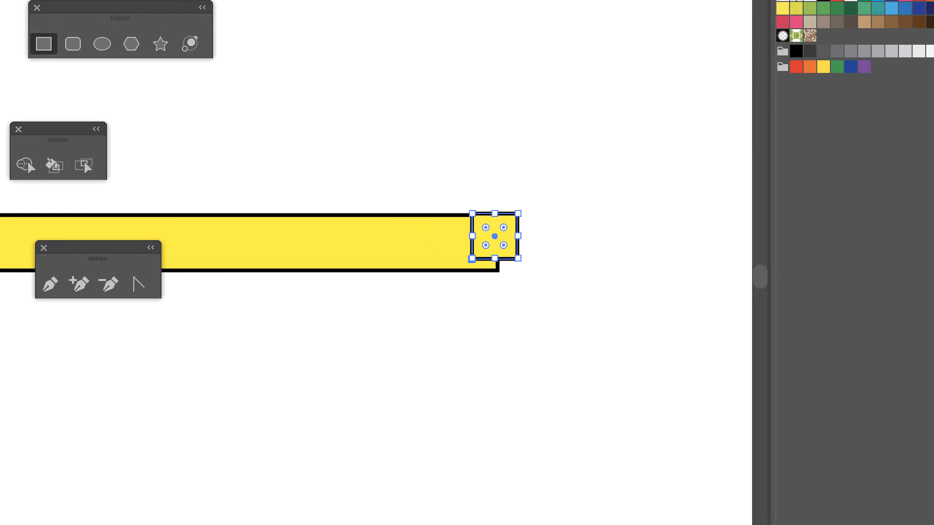
{"action": "key", "text": "v"}
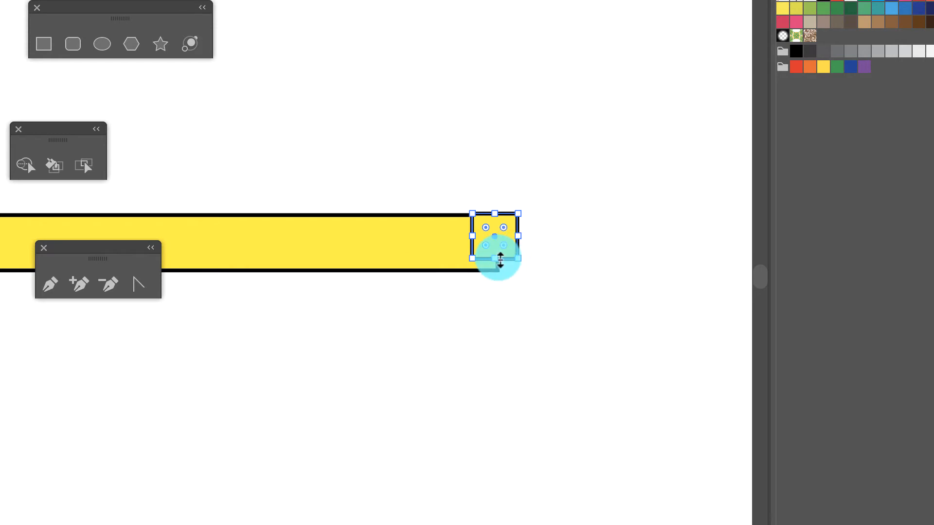
{"action": "left_click_drag", "start_coordinate": [500, 261], "coordinate": [497, 266]}
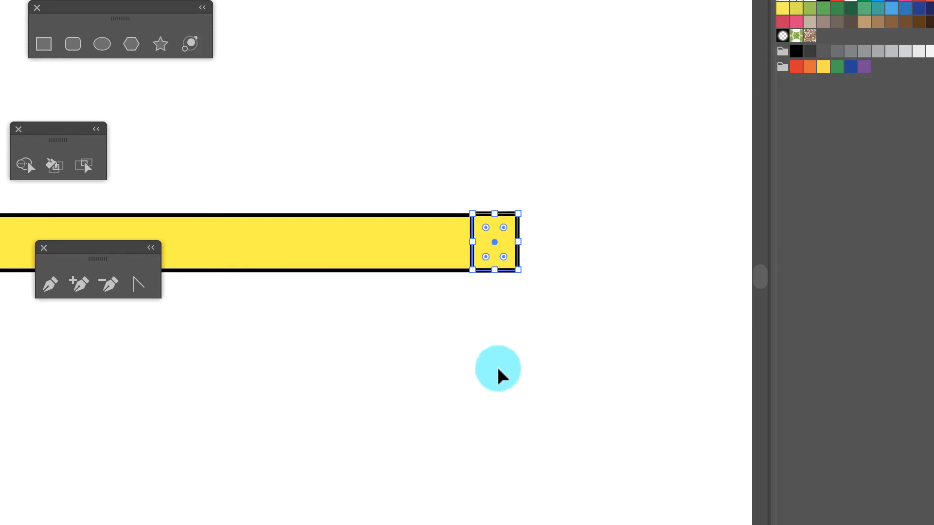
Step: Draw an upright yellow triangle above the bar's left end, using the Star tool with its number of points reduced
{"action": "key", "text": "space"}
{"action": "left_click_drag", "start_coordinate": [503, 386], "coordinate": [908, 432]}
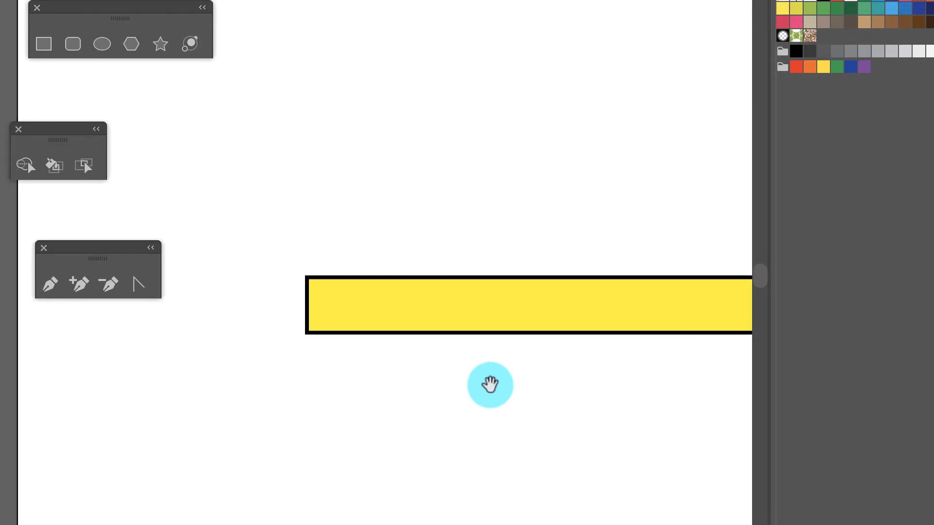
{"action": "left_click", "coordinate": [158, 46]}
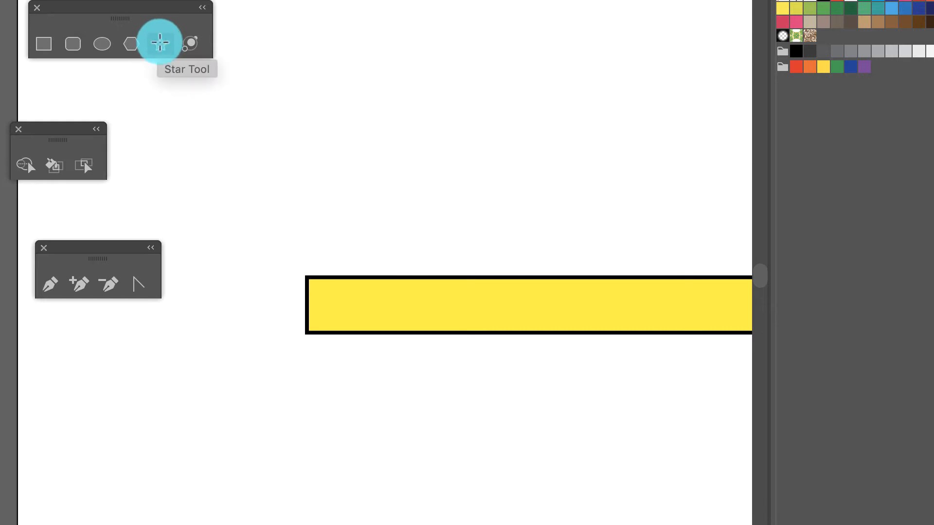
{"action": "left_click_drag", "start_coordinate": [345, 68], "coordinate": [393, 134]}
{"action": "key", "text": "Down"}
{"action": "key", "text": "Down"}
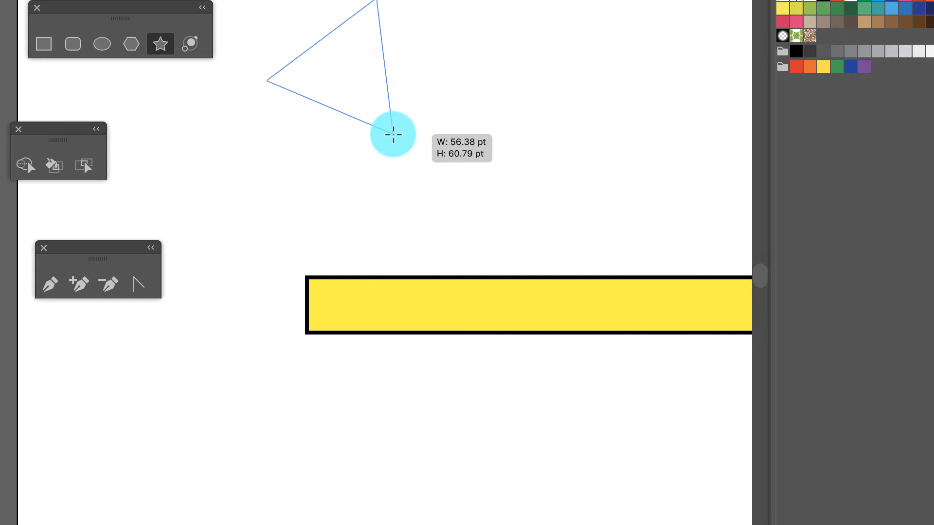
{"action": "left_click_drag", "start_coordinate": [393, 134], "coordinate": [381, 127]}
Step: Rotate the triangle to point left, shrink it to about 23 by 26 pt and fit it against the bar's left end
{"action": "key", "text": "v"}
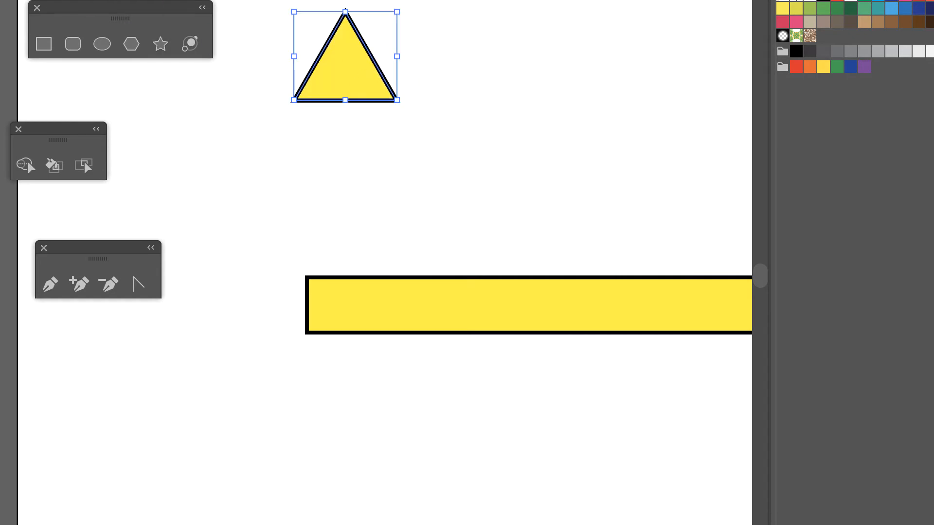
{"action": "left_click_drag", "start_coordinate": [360, 56], "coordinate": [270, 238]}
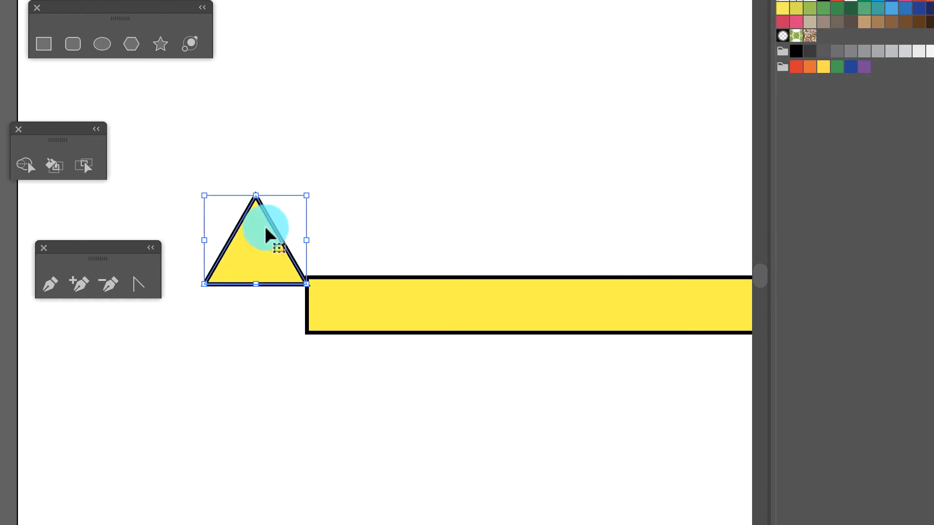
{"action": "left_click_drag", "start_coordinate": [313, 183], "coordinate": [332, 224]}
{"action": "left_click_drag", "start_coordinate": [263, 247], "coordinate": [290, 289]}
{"action": "left_click_drag", "start_coordinate": [290, 289], "coordinate": [292, 277]}
{"action": "left_click_drag", "start_coordinate": [266, 202], "coordinate": [284, 261]}
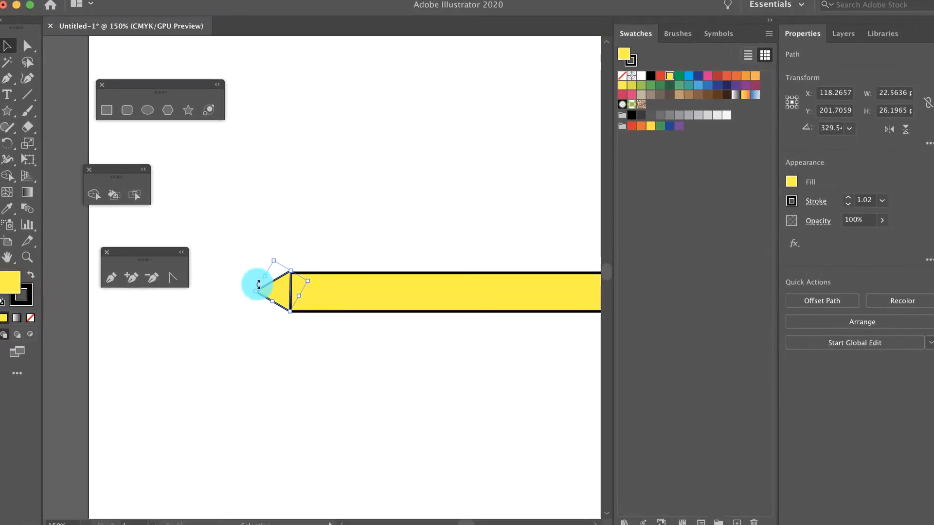
{"action": "left_click", "coordinate": [338, 239]}
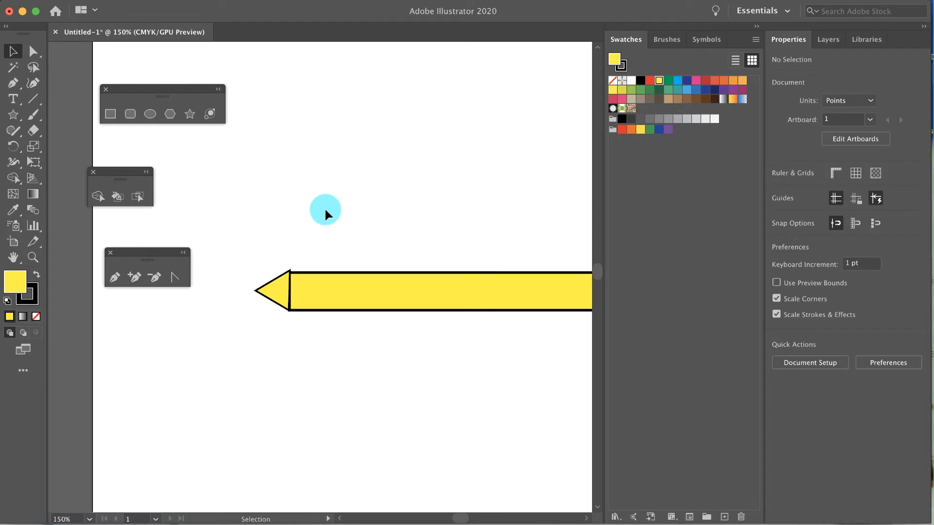
Step: Draw a yellow ellipse about 106 by 85 pt below the pencil shape's left part
{"action": "scroll", "coordinate": [327, 214], "scroll_direction": "down", "scroll_amount": 5}
{"action": "scroll", "coordinate": [325, 211], "scroll_direction": "down", "scroll_amount": 1}
{"action": "scroll", "coordinate": [326, 211], "scroll_direction": "right", "scroll_amount": 1}
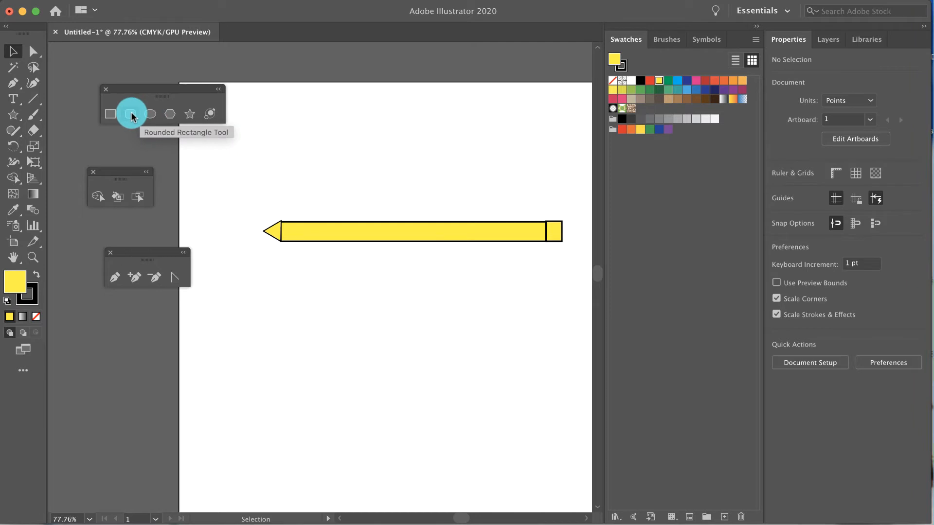
{"action": "left_click", "coordinate": [150, 113]}
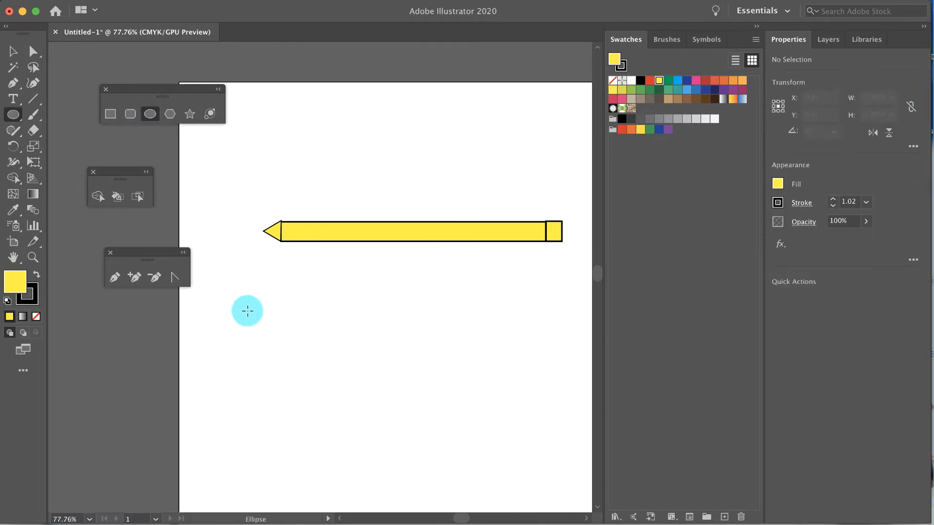
{"action": "left_click_drag", "start_coordinate": [247, 311], "coordinate": [338, 382]}
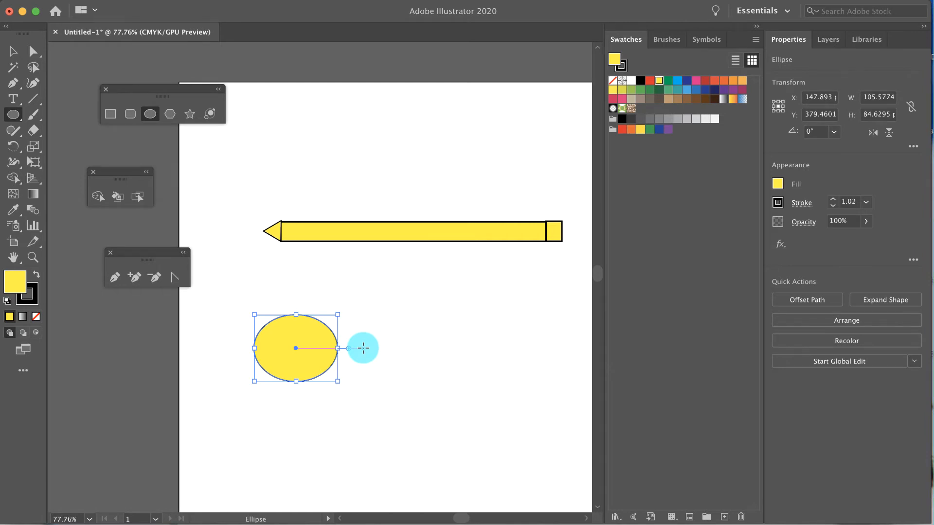
Step: Draw a yellow rectangle about 188 pt wide covering the ellipse's lower half, with its top edge through the ellipse's centre
{"action": "left_click", "coordinate": [110, 114]}
{"action": "left_click_drag", "start_coordinate": [224, 347], "coordinate": [379, 408]}
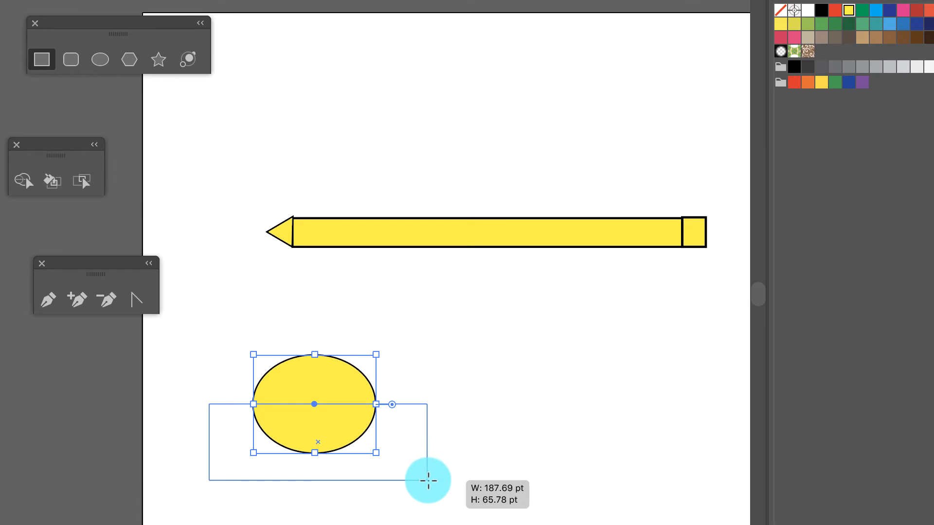
{"action": "left_click_drag", "start_coordinate": [428, 480], "coordinate": [425, 478]}
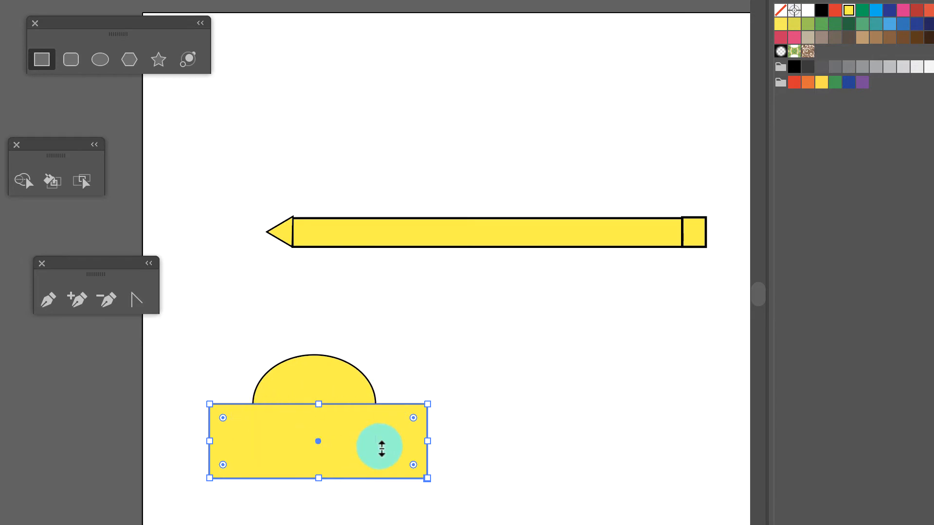
Step: Select the ellipse and the overlapping rectangle together and activate the Shape Builder tool
{"action": "key", "text": "v"}
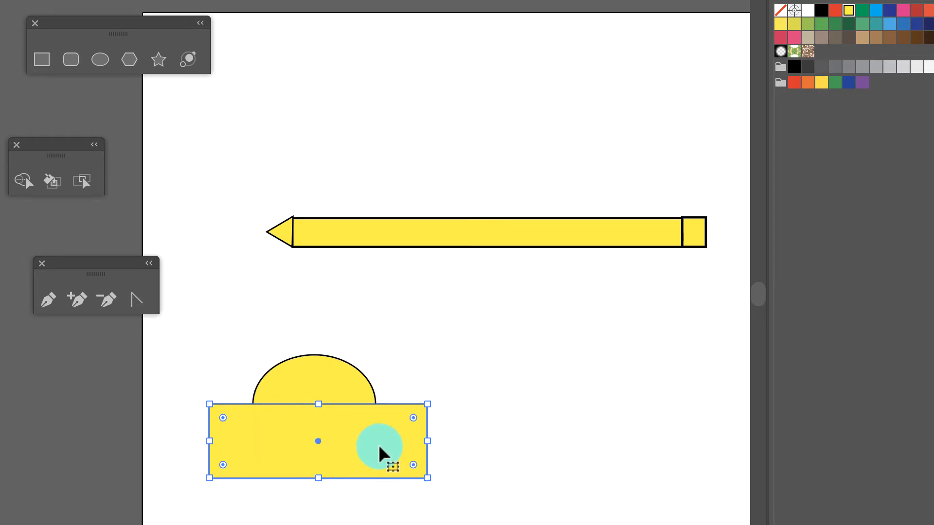
{"action": "left_click_drag", "start_coordinate": [225, 355], "coordinate": [401, 465]}
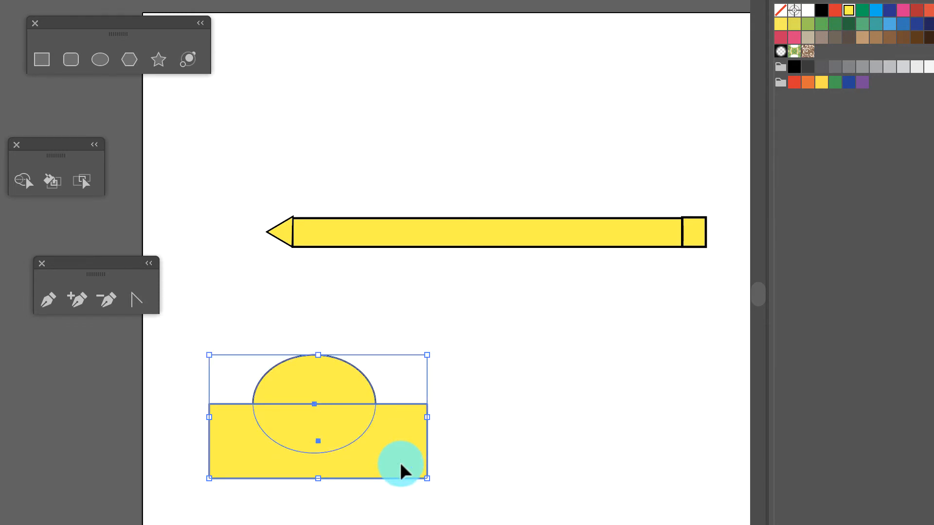
{"action": "left_click", "coordinate": [21, 183]}
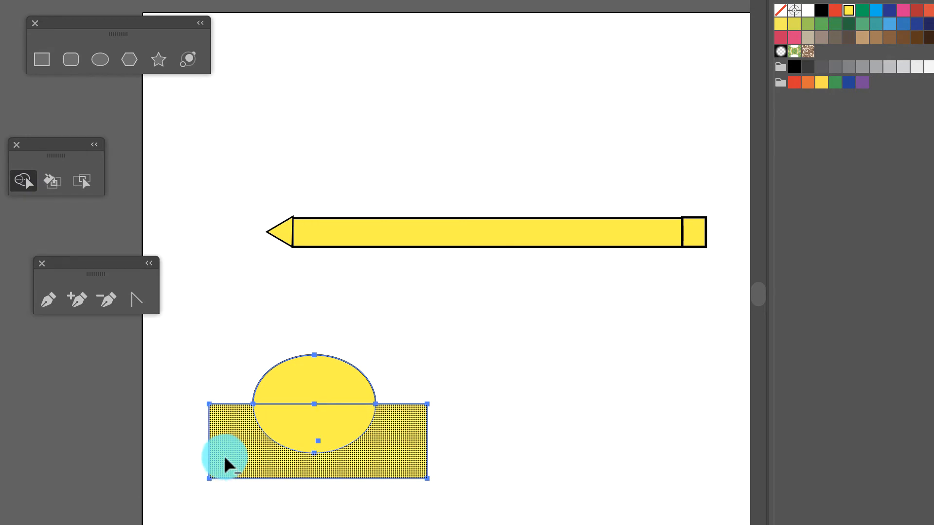
Step: Try removing the rectangle together with the overlap using Shape Builder, undo it, and try removing only the overlapping lower half of the ellipse
{"action": "left_click_drag", "start_coordinate": [225, 458], "coordinate": [313, 427]}
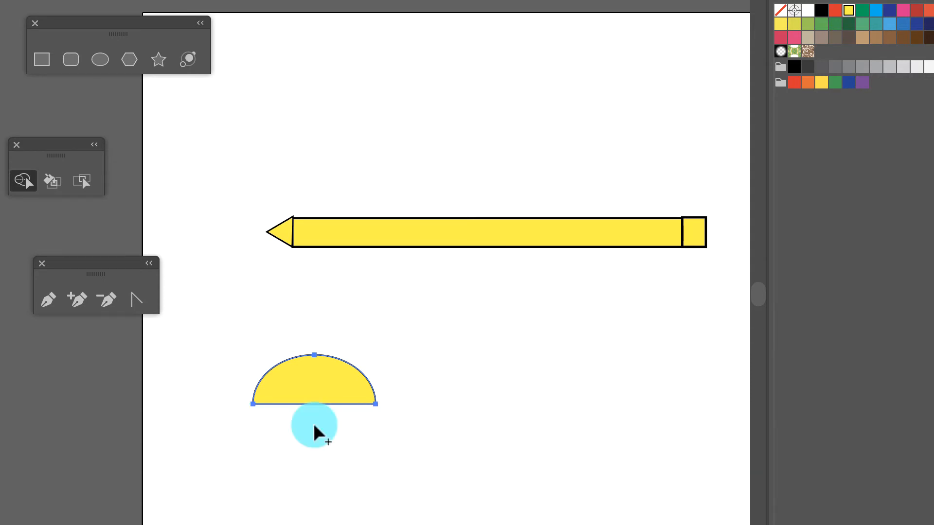
{"action": "key", "text": "ctrl+z"}
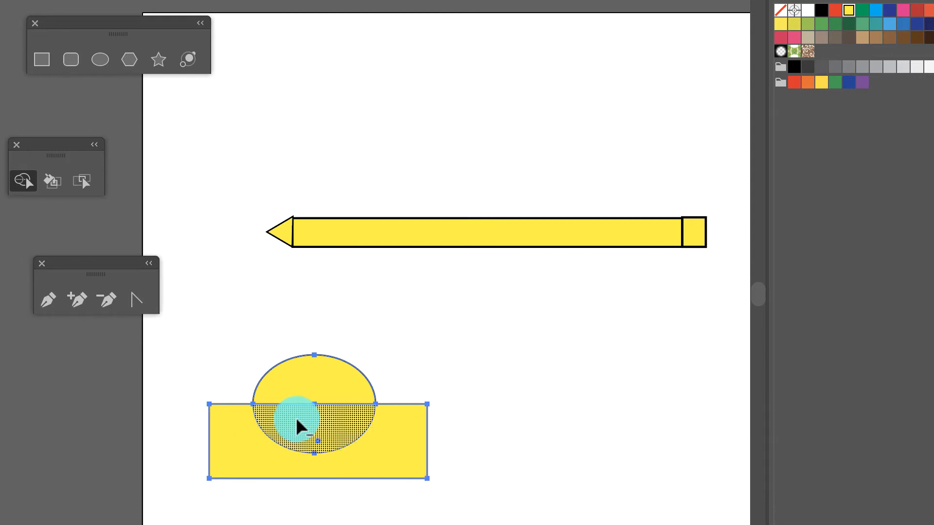
{"action": "left_click", "coordinate": [298, 427], "text": "alt"}
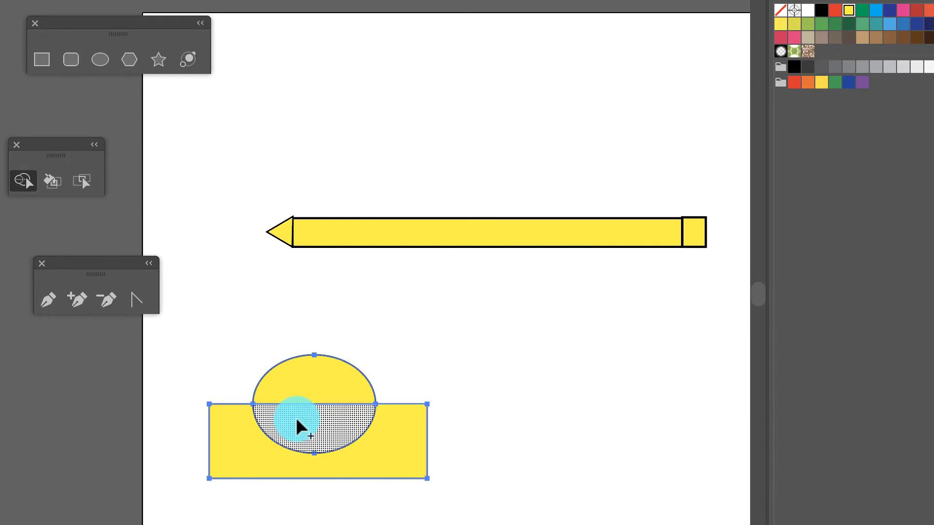
{"action": "left_click", "coordinate": [297, 427]}
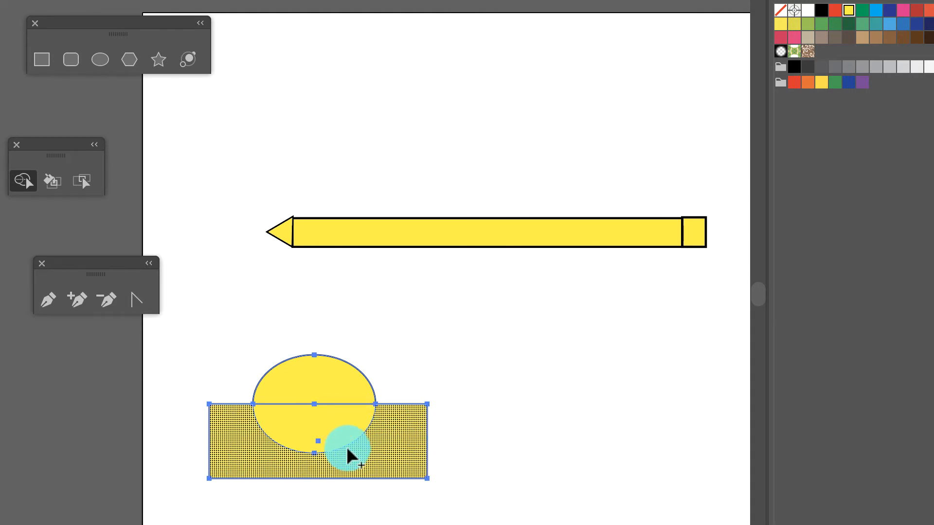
Step: Try merging the ellipse and rectangle with Shape Builder, undo it, and turn each overlapping region into a separate shape instead
{"action": "mouse_move", "coordinate": [316, 387]}
{"action": "left_mouse_down"}
{"action": "mouse_move", "coordinate": [309, 382]}
{"action": "mouse_move", "coordinate": [320, 434]}
{"action": "mouse_move", "coordinate": [351, 463]}
{"action": "mouse_move", "coordinate": [387, 453]}
{"action": "left_mouse_up"}
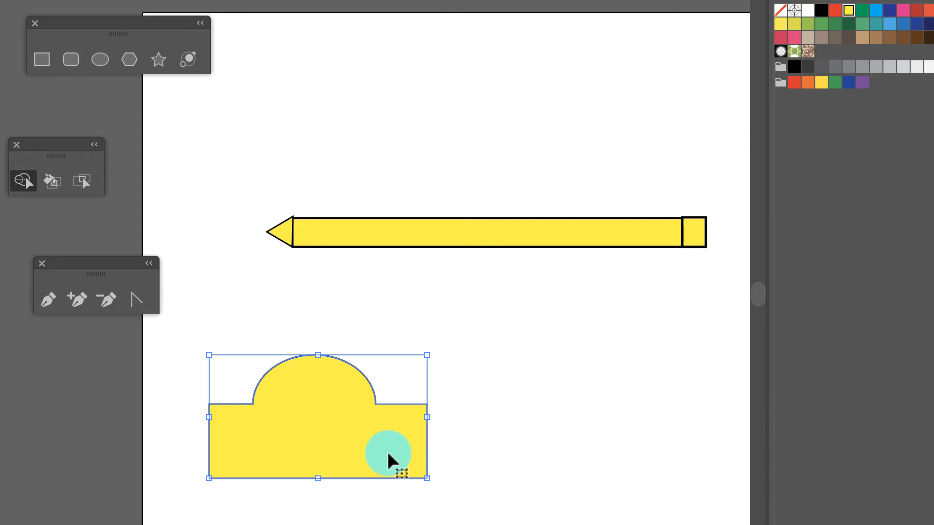
{"action": "key", "text": "ctrl+z"}
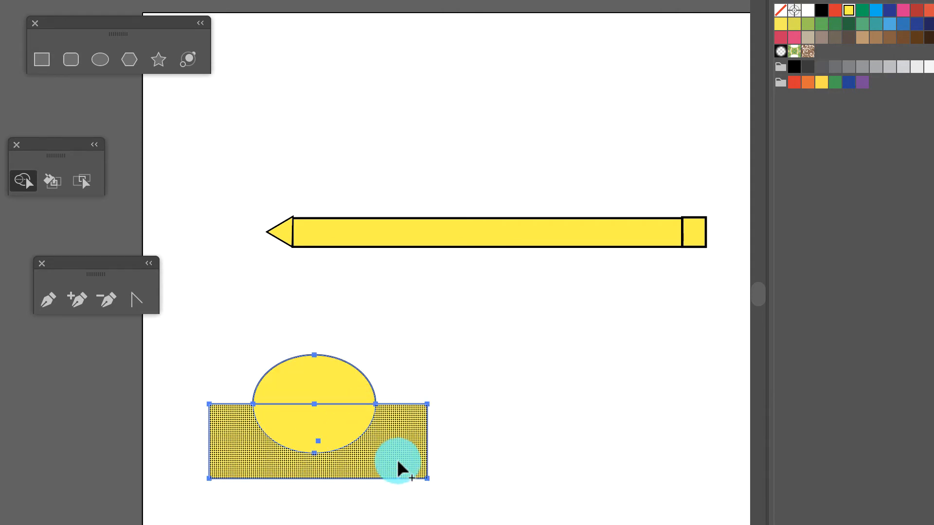
{"action": "left_click", "coordinate": [396, 445]}
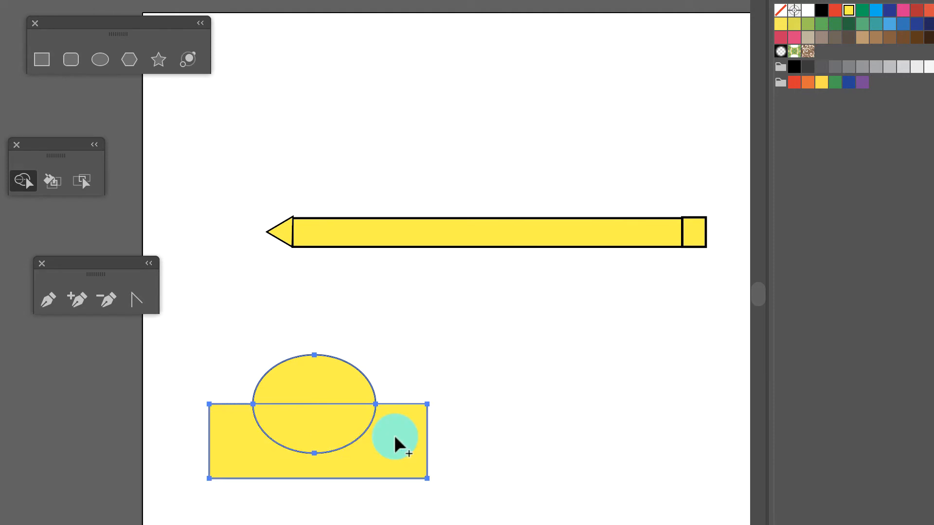
{"action": "left_click", "coordinate": [349, 414]}
{"action": "left_click", "coordinate": [339, 378]}
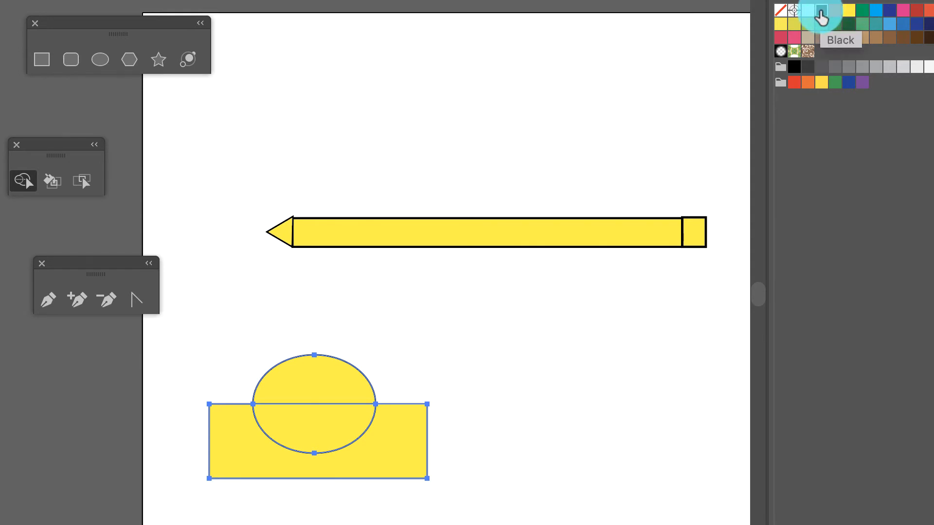
Step: Fill the upper half of the ellipse with the Black swatch
{"action": "key", "text": "v"}
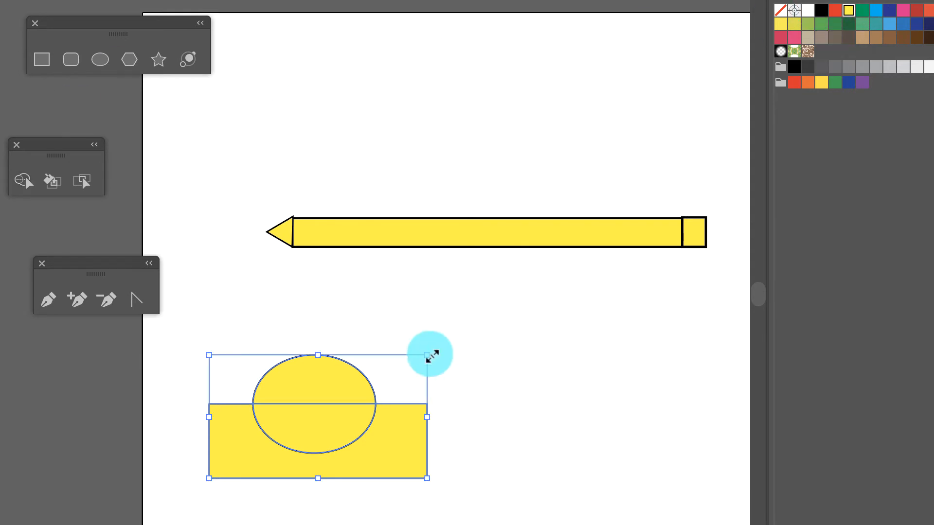
{"action": "left_click", "coordinate": [500, 359]}
{"action": "left_click", "coordinate": [339, 369]}
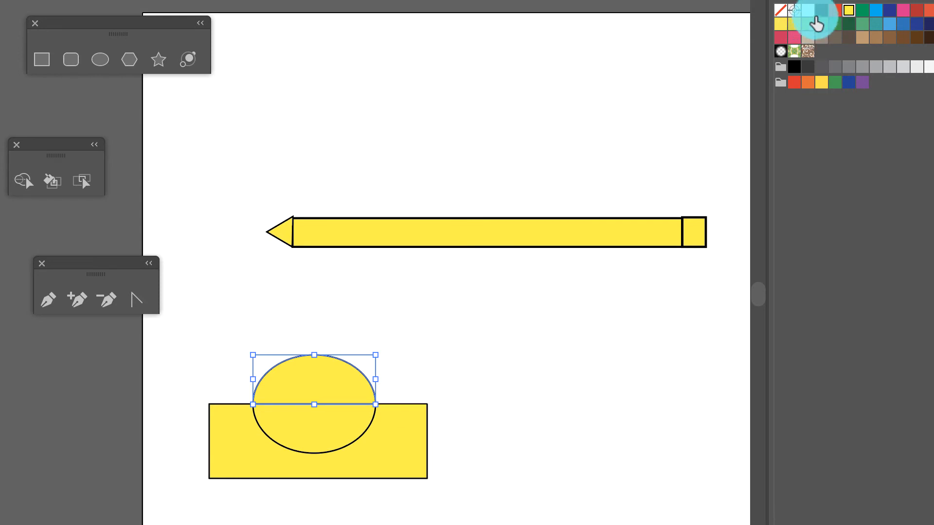
{"action": "left_click", "coordinate": [820, 11]}
{"action": "left_click", "coordinate": [514, 396]}
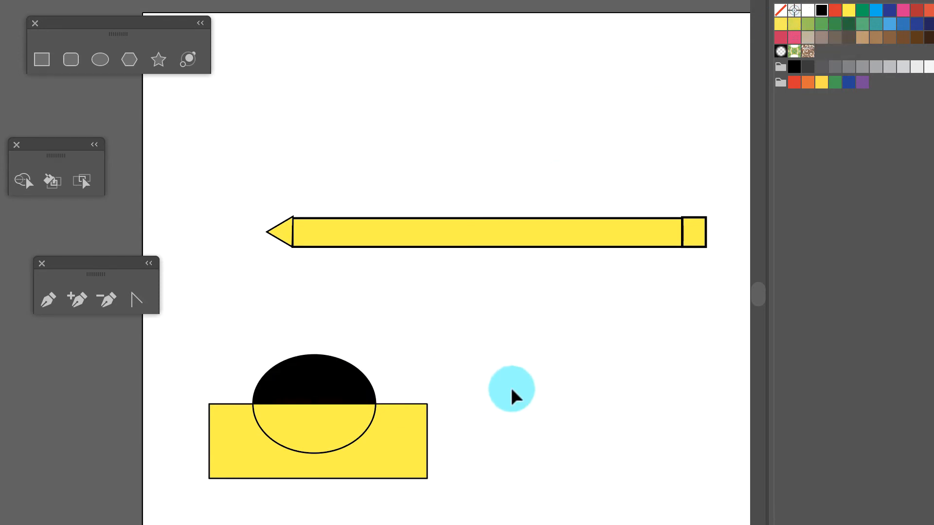
Step: Delete the yellow rectangle pieces and the ellipse's lower half, and move the black half-ellipse straight down by about its own height
{"action": "left_click_drag", "start_coordinate": [441, 473], "coordinate": [252, 440]}
{"action": "key", "text": "Delete"}
{"action": "left_click", "coordinate": [316, 383]}
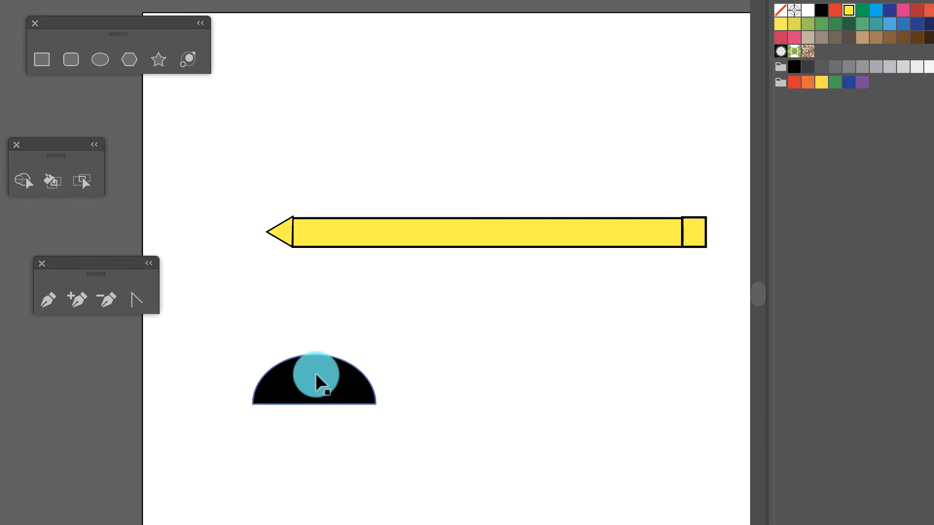
{"action": "left_click_drag", "start_coordinate": [316, 384], "coordinate": [316, 433]}
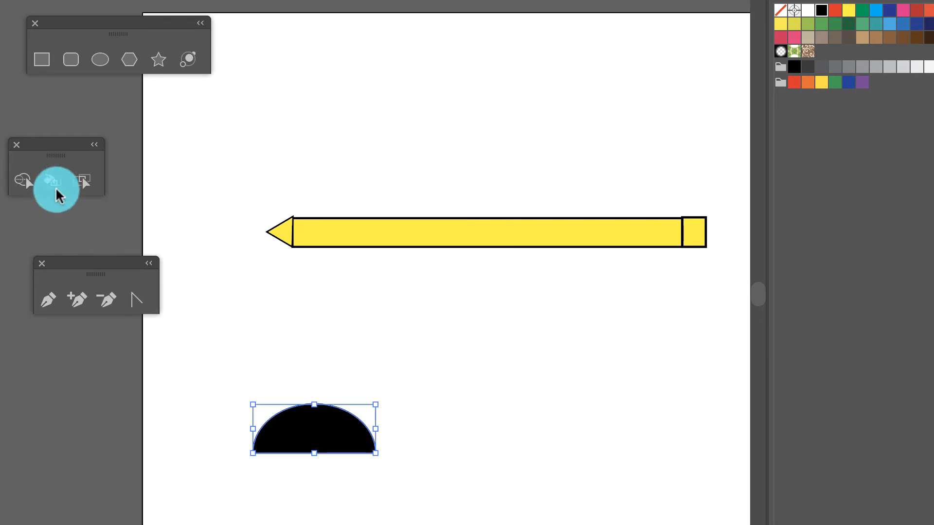
Step: Draw a black circle about 54 pt in diameter centred just above the black half-ellipse as a head
{"action": "left_click", "coordinate": [95, 62]}
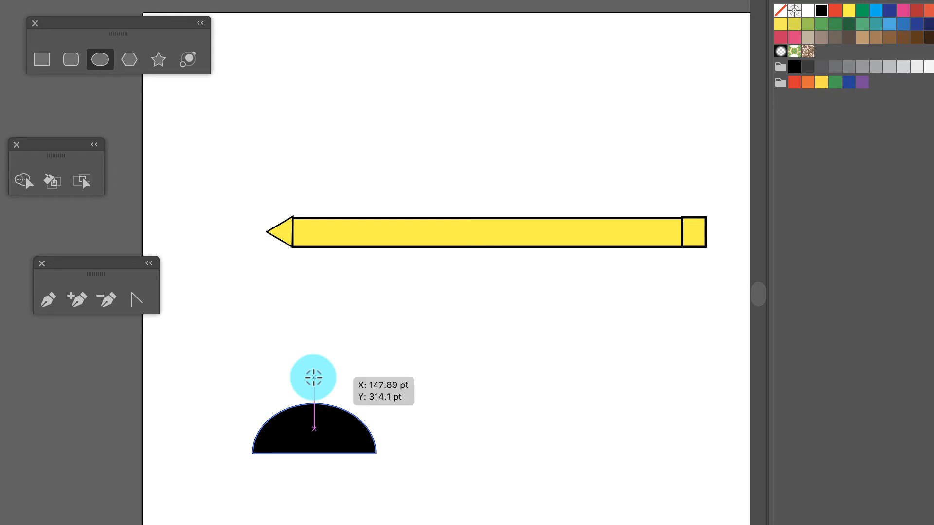
{"action": "left_click_drag", "start_coordinate": [314, 377], "coordinate": [325, 339]}
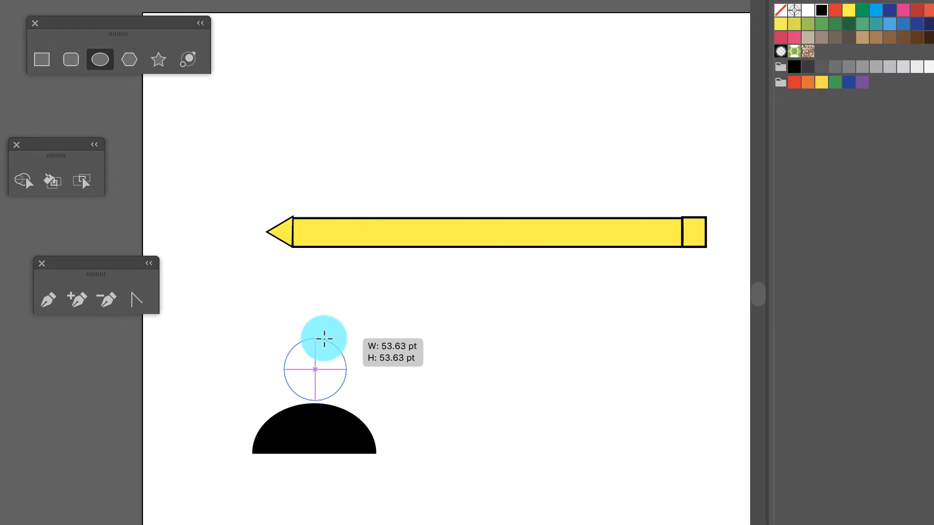
{"action": "left_click_drag", "start_coordinate": [325, 339], "coordinate": [323, 336]}
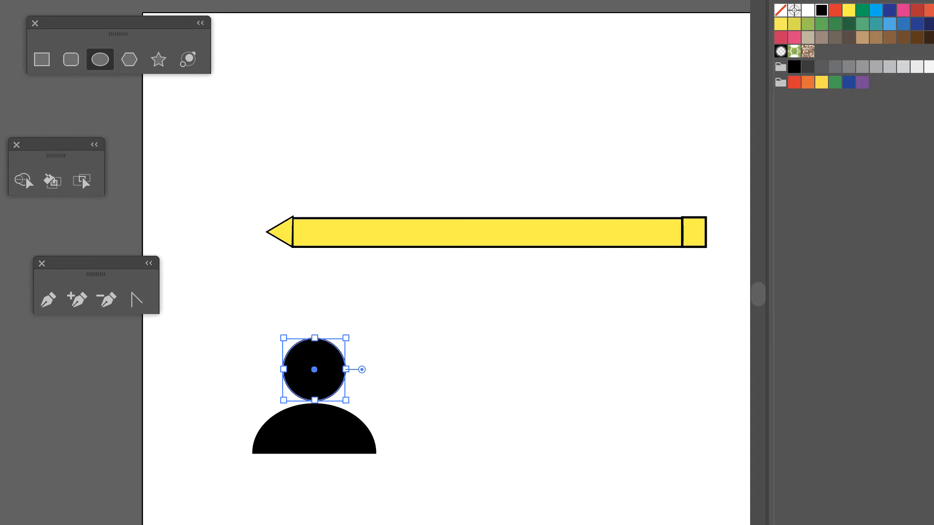
{"action": "key", "text": "v"}
{"action": "left_click", "coordinate": [422, 368]}
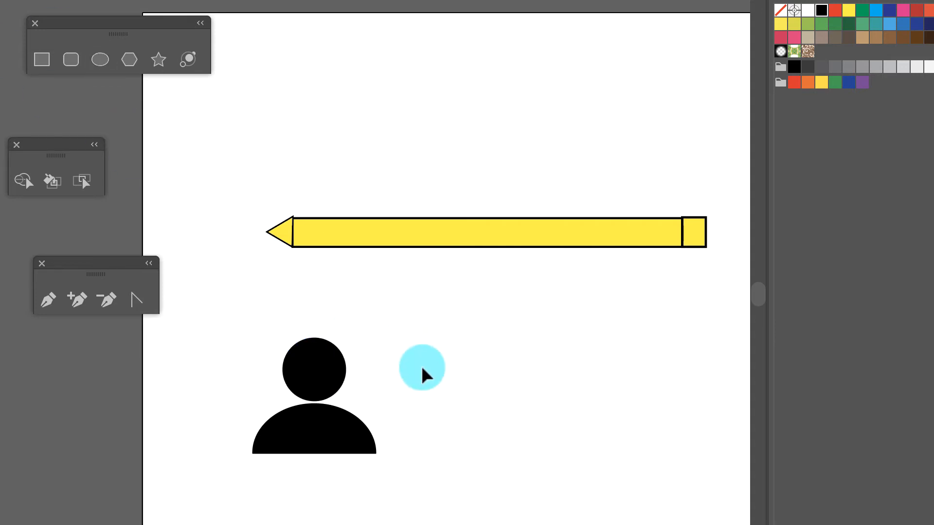
Step: Duplicate the head circle straight down so that the copy overlaps the top of the half-ellipse
{"action": "left_click", "coordinate": [327, 367]}
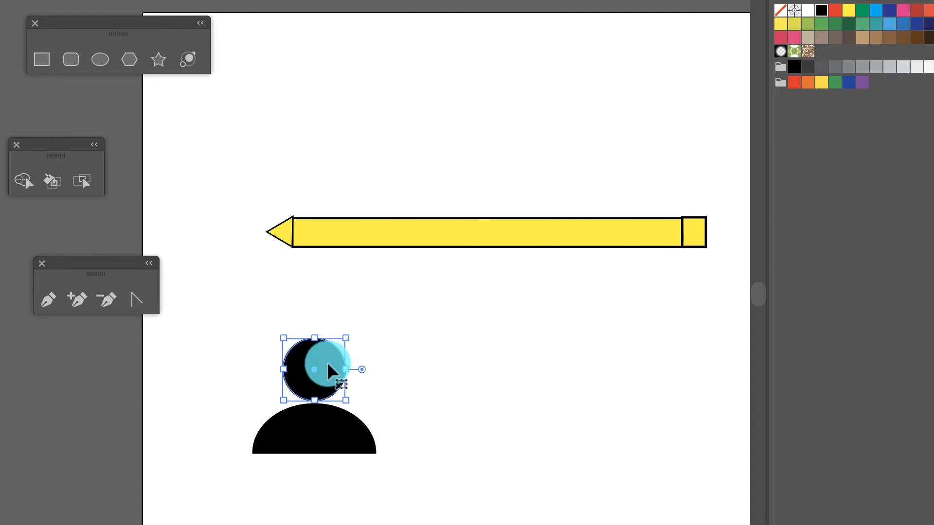
{"action": "left_click", "coordinate": [413, 434]}
{"action": "left_click", "coordinate": [311, 384]}
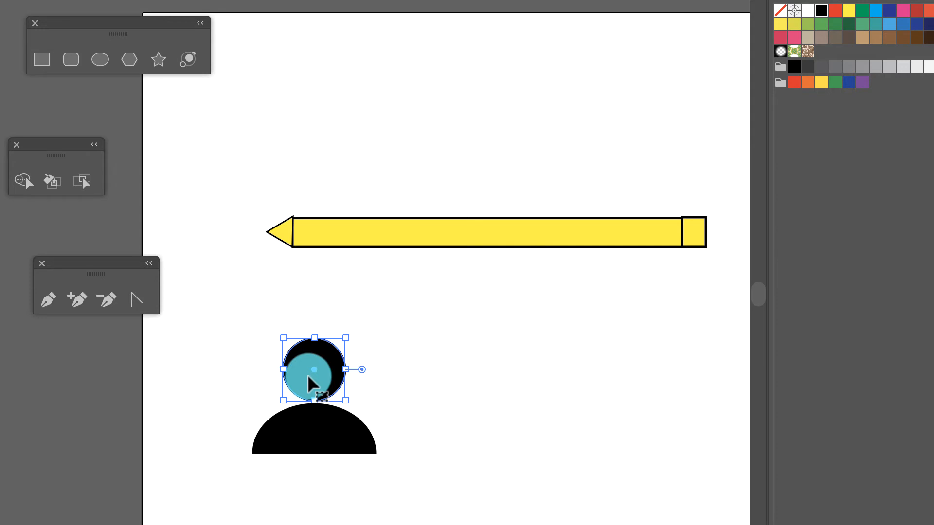
{"action": "left_click_drag", "start_coordinate": [308, 376], "coordinate": [309, 397]}
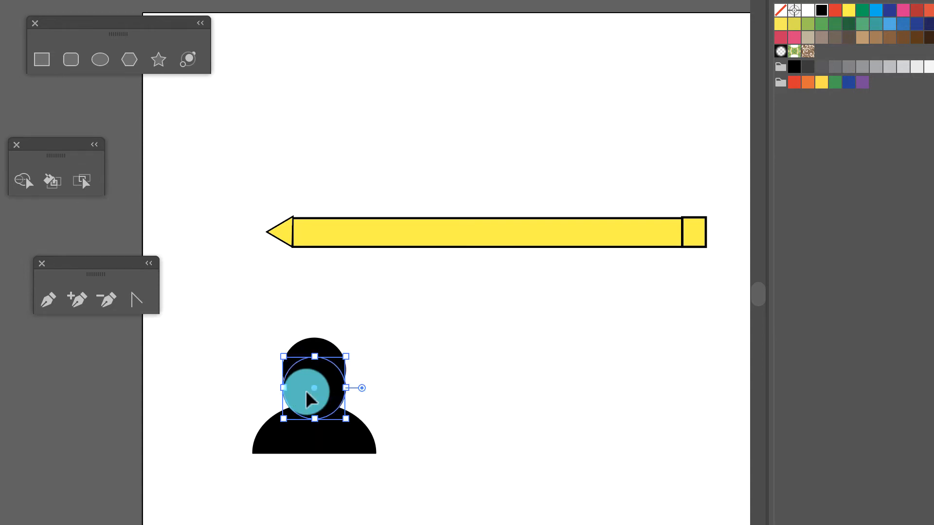
Step: Cut a curved neckline into the half-ellipse by removing the duplicated circle and its overlap with Shape Builder
{"action": "left_click", "coordinate": [321, 440], "text": "shift"}
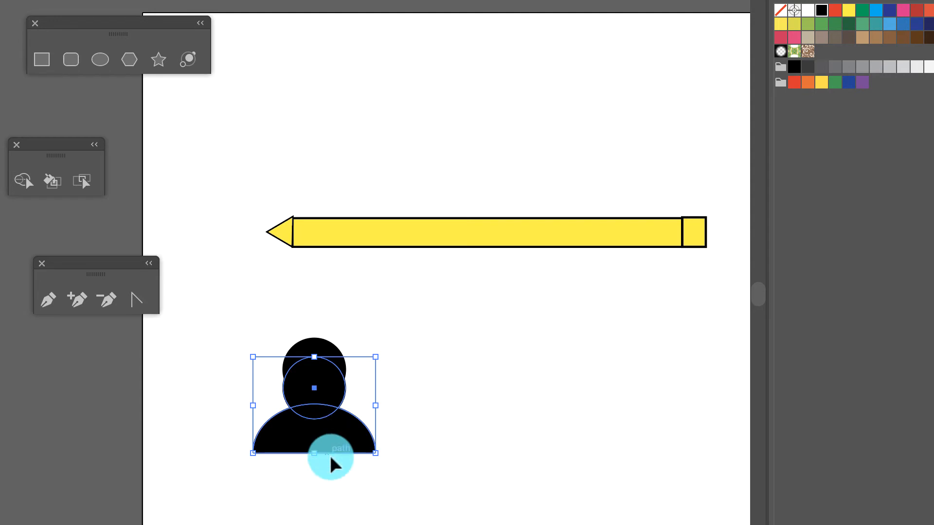
{"action": "left_click", "coordinate": [351, 497]}
{"action": "left_click_drag", "start_coordinate": [395, 487], "coordinate": [256, 404]}
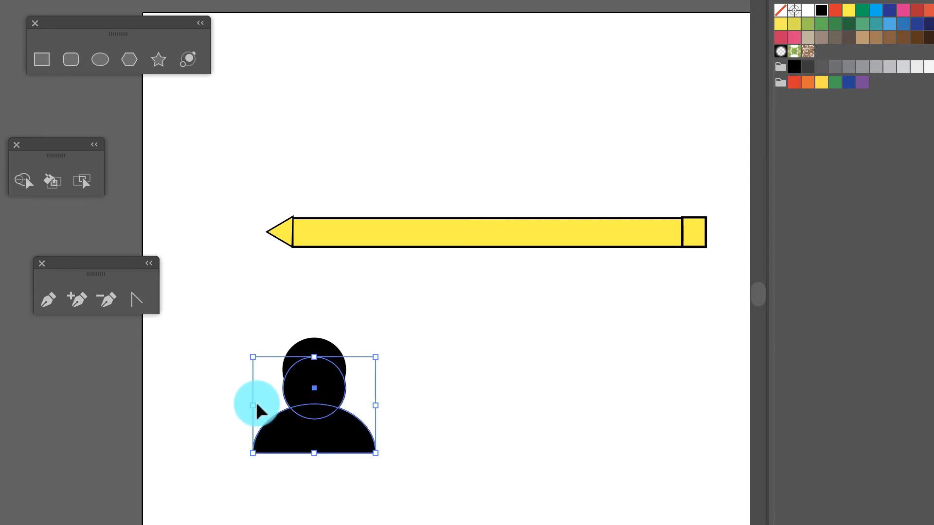
{"action": "left_click", "coordinate": [411, 489]}
{"action": "left_click", "coordinate": [345, 452]}
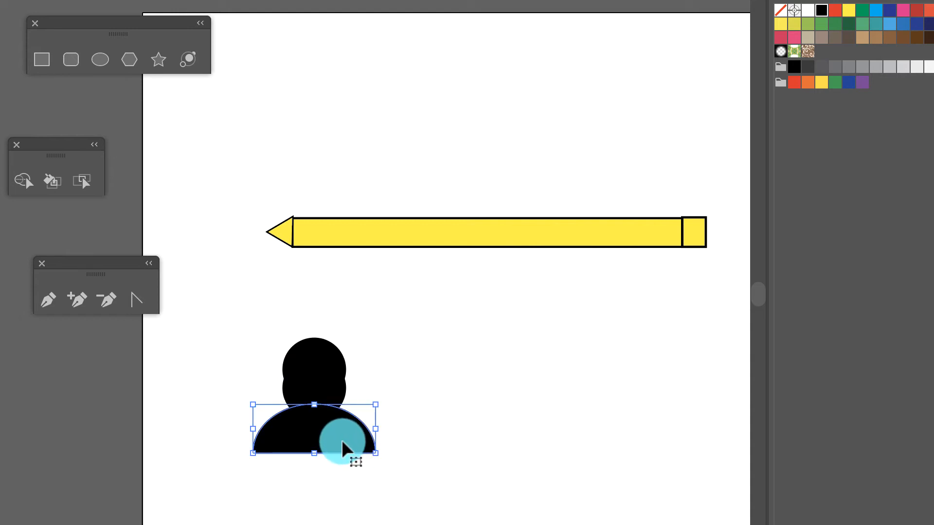
{"action": "left_click", "coordinate": [323, 382], "text": "shift"}
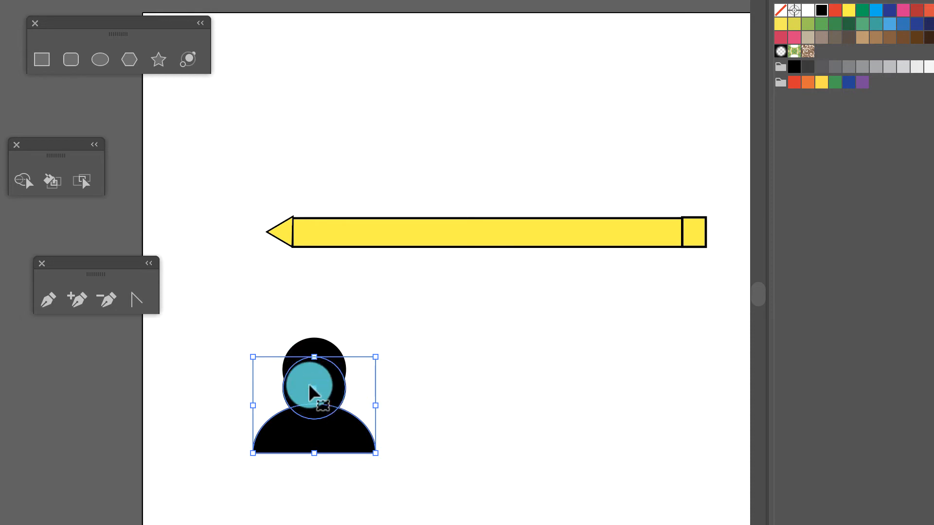
{"action": "left_click", "coordinate": [25, 183]}
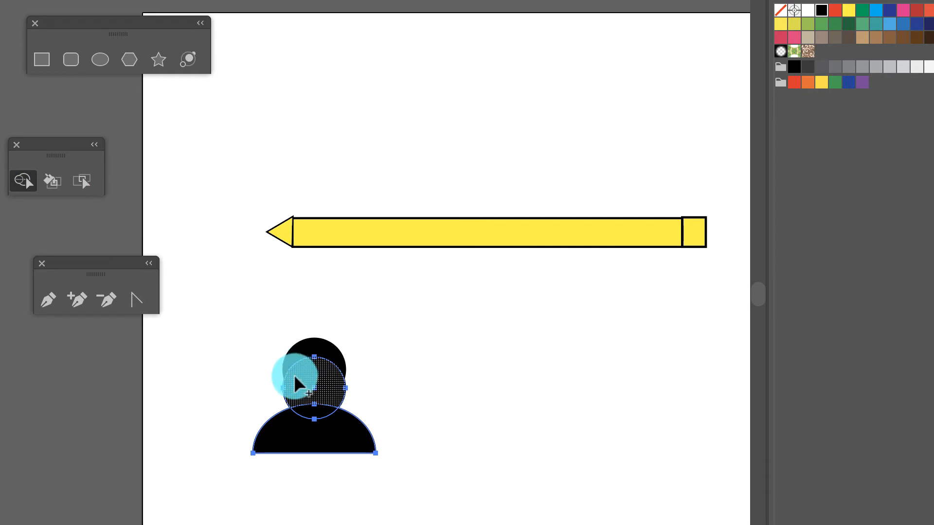
{"action": "mouse_move", "coordinate": [295, 376]}
{"action": "left_mouse_down"}
{"action": "mouse_move", "coordinate": [314, 412]}
{"action": "mouse_move", "coordinate": [292, 387]}
{"action": "left_mouse_up"}
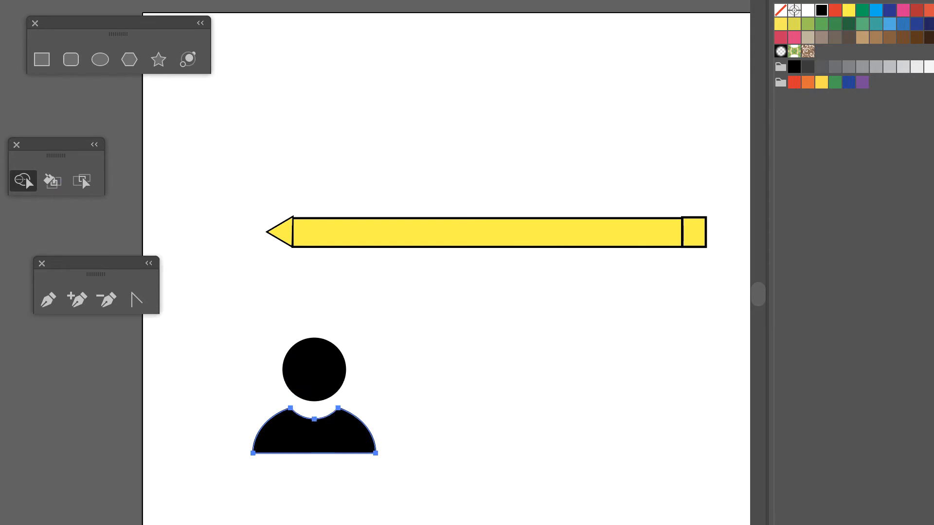
{"action": "key", "text": "v"}
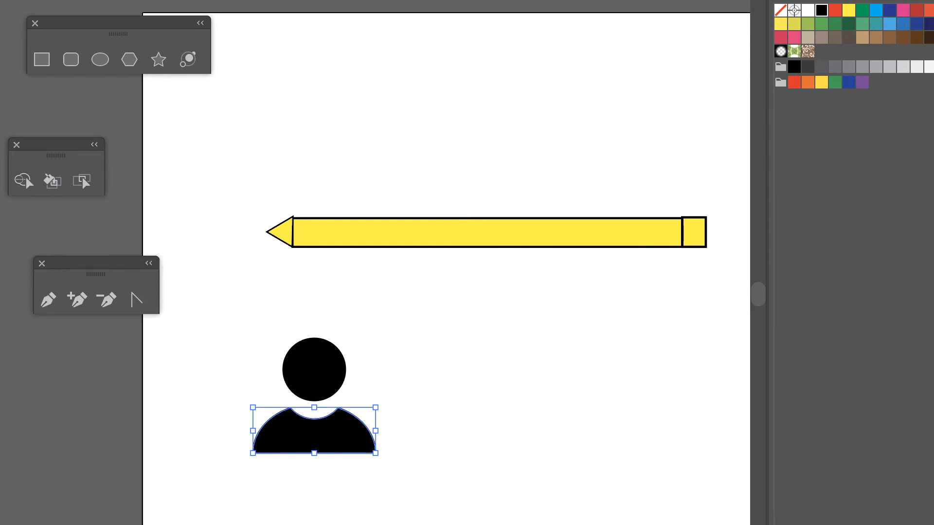
Step: Move the head circle straight down and nudge it closer to the curved neckline of the body
{"action": "left_click", "coordinate": [395, 377]}
{"action": "left_click", "coordinate": [319, 371]}
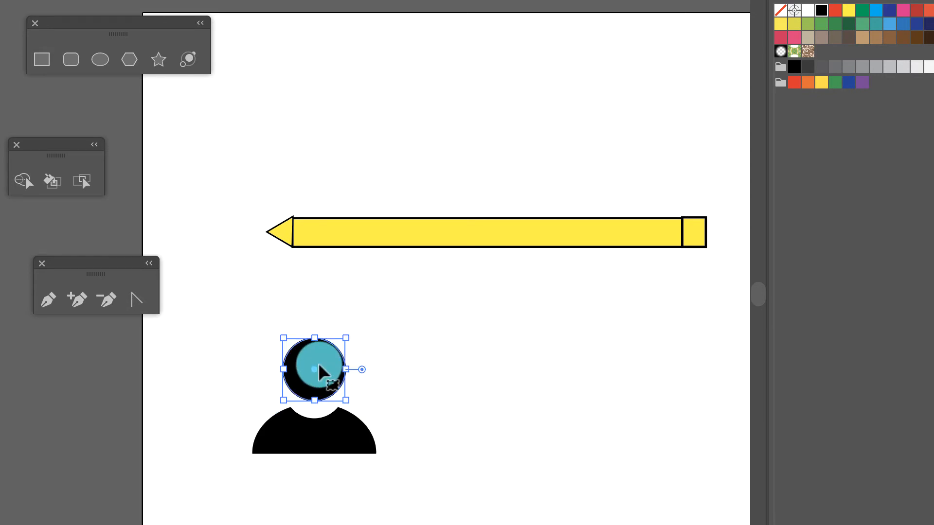
{"action": "left_click_drag", "start_coordinate": [327, 359], "coordinate": [331, 371]}
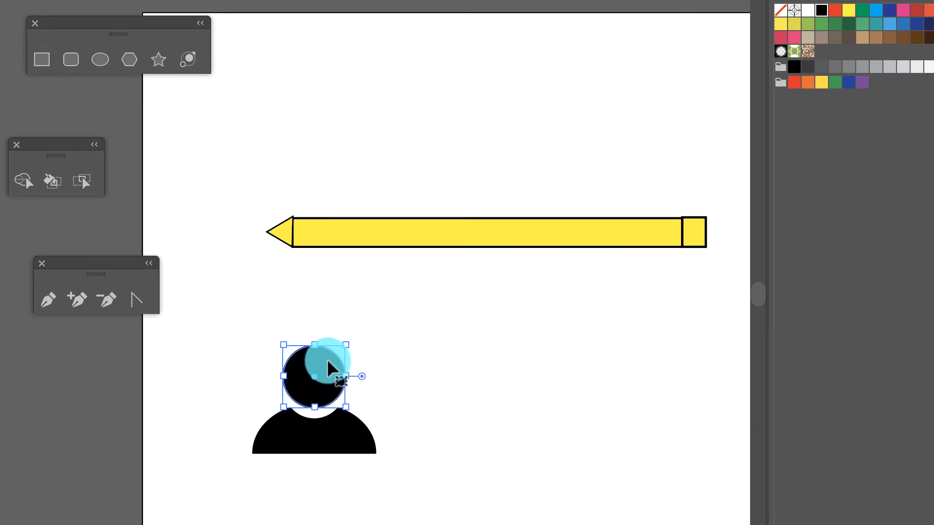
{"action": "key", "text": "Down"}
{"action": "key", "text": "Down"}
{"action": "left_click", "coordinate": [463, 401]}
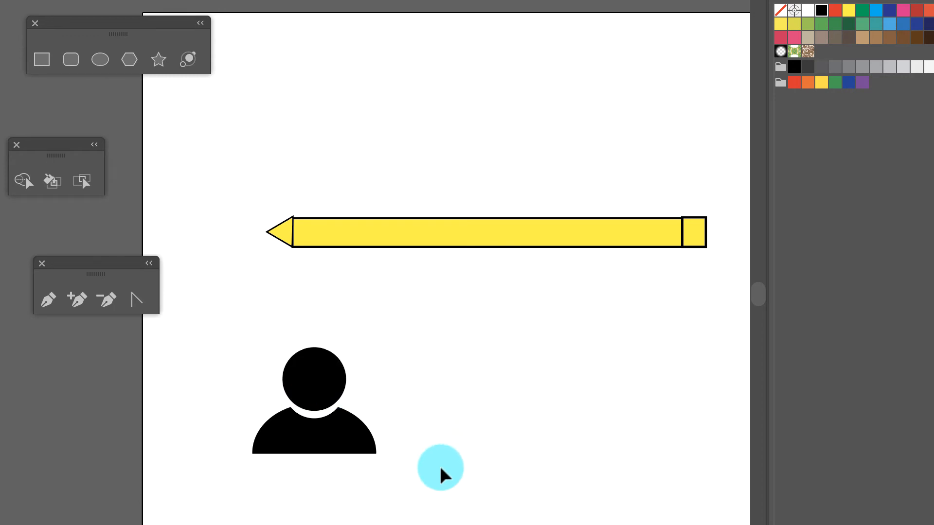
Step: Group the head and body, and duplicate the figure to make a row of three overlapping people
{"action": "left_click_drag", "start_coordinate": [439, 469], "coordinate": [240, 342]}
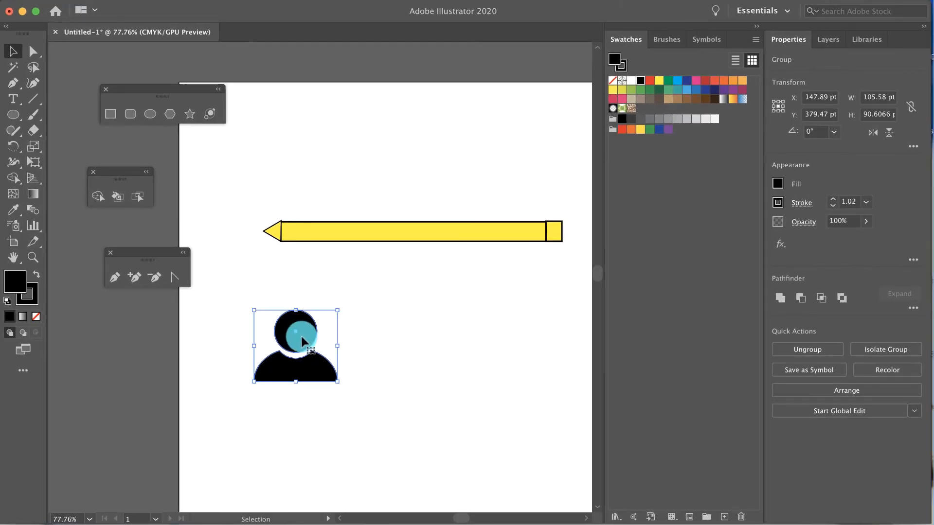
{"action": "left_click_drag", "start_coordinate": [301, 340], "coordinate": [429, 337]}
Step: Draw a black circle about 100 pt in diameter beyond the three figures and collapse its top and bottom anchor handles into points
{"action": "left_click", "coordinate": [150, 114]}
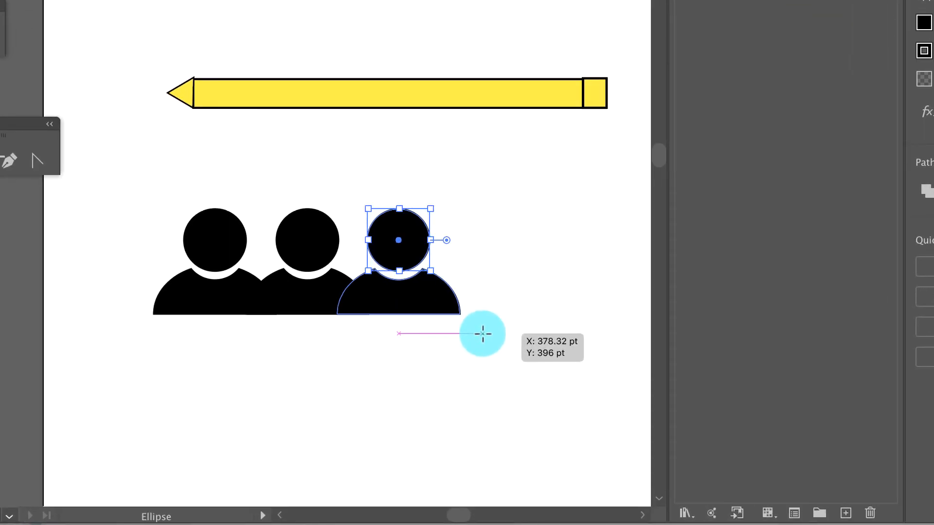
{"action": "left_click_drag", "start_coordinate": [482, 334], "coordinate": [578, 449]}
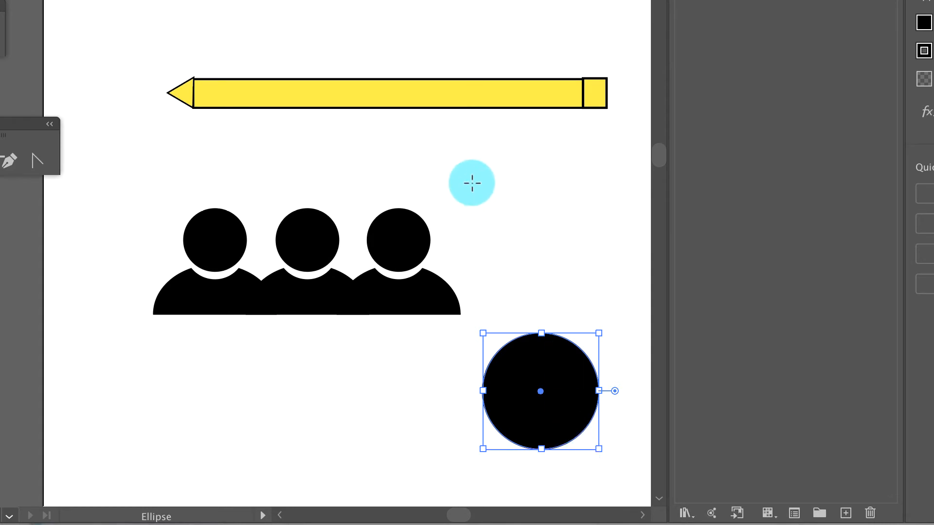
{"action": "key", "text": "a"}
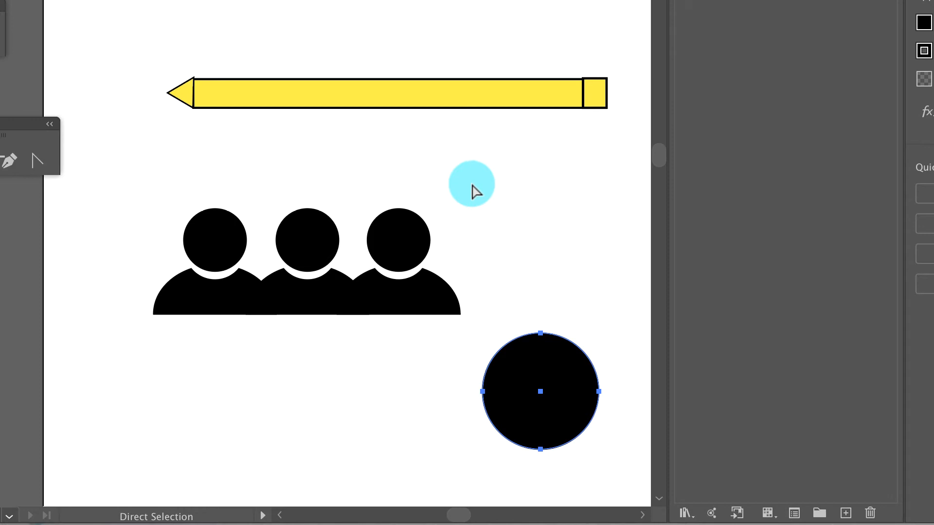
{"action": "left_click", "coordinate": [540, 334]}
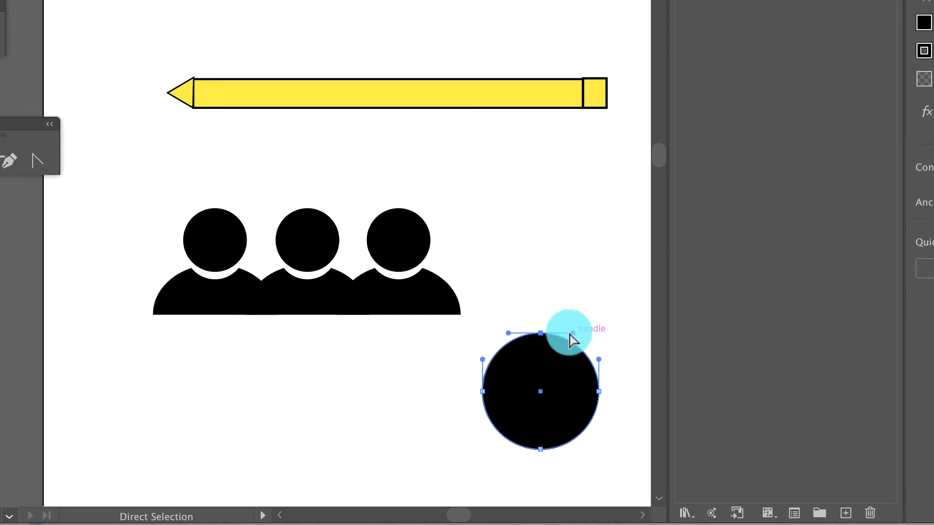
{"action": "left_click_drag", "start_coordinate": [572, 332], "coordinate": [540, 334]}
{"action": "left_click", "coordinate": [540, 449]}
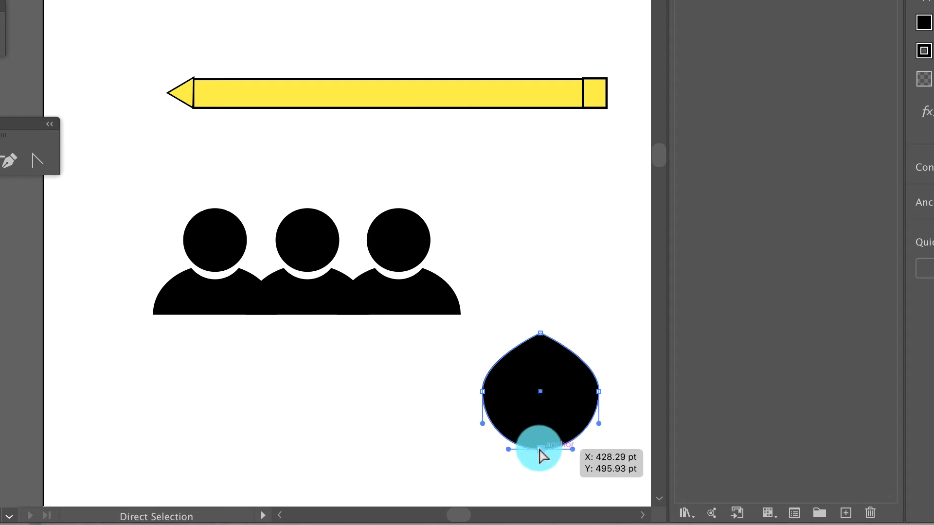
{"action": "left_click_drag", "start_coordinate": [573, 448], "coordinate": [541, 451]}
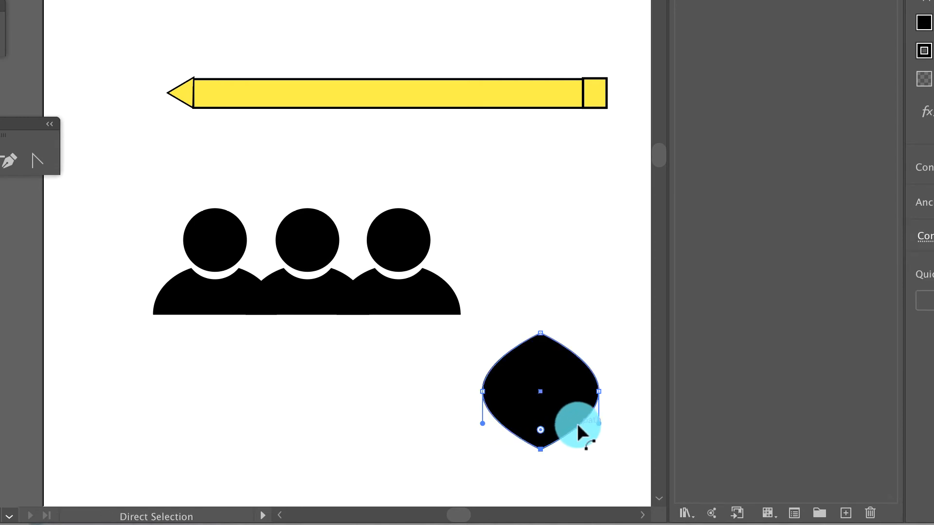
Step: Narrow the pointed shape to half its width and move it up beside the three figures
{"action": "key", "text": "v"}
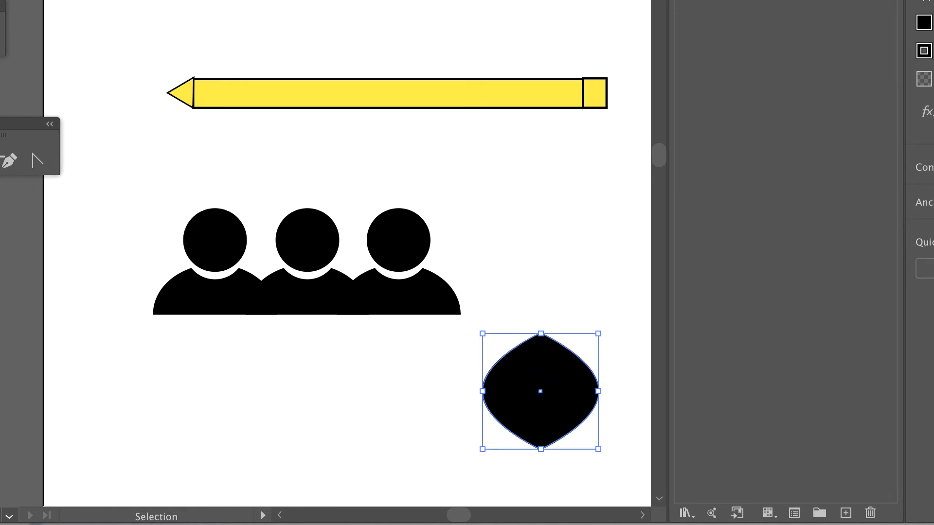
{"action": "left_click_drag", "start_coordinate": [487, 392], "coordinate": [565, 275]}
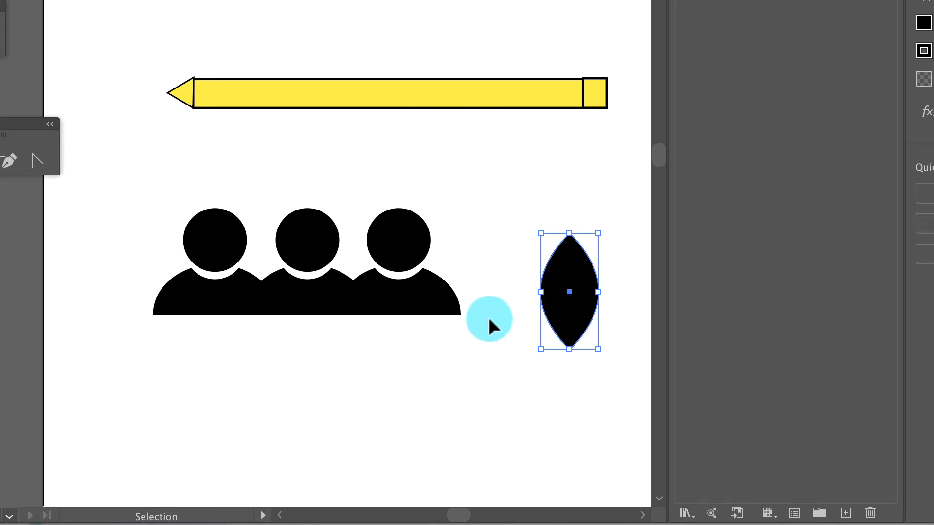
Step: Move the three people above the pencil and place the pointed shape centrally in the space below the pencil
{"action": "left_click_drag", "start_coordinate": [477, 348], "coordinate": [163, 203]}
{"action": "left_click_drag", "start_coordinate": [223, 253], "coordinate": [256, 0]}
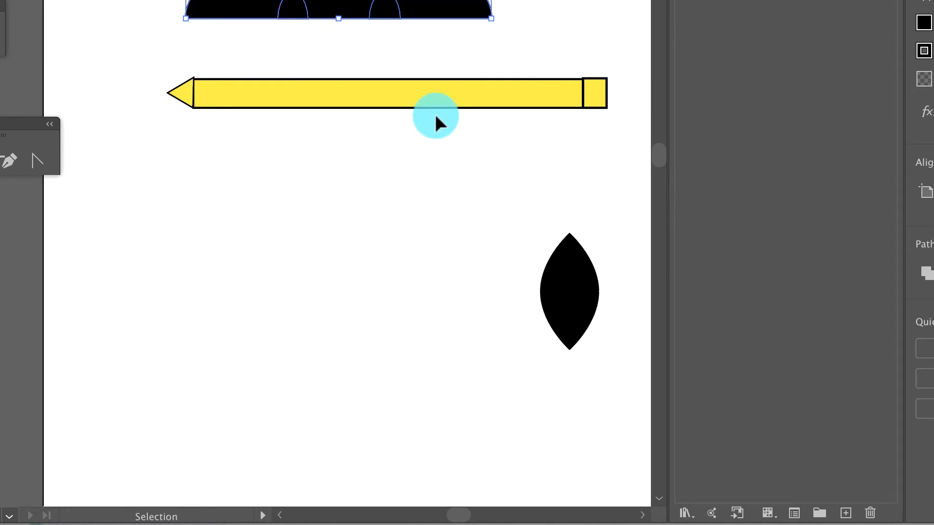
{"action": "left_click_drag", "start_coordinate": [578, 266], "coordinate": [346, 241]}
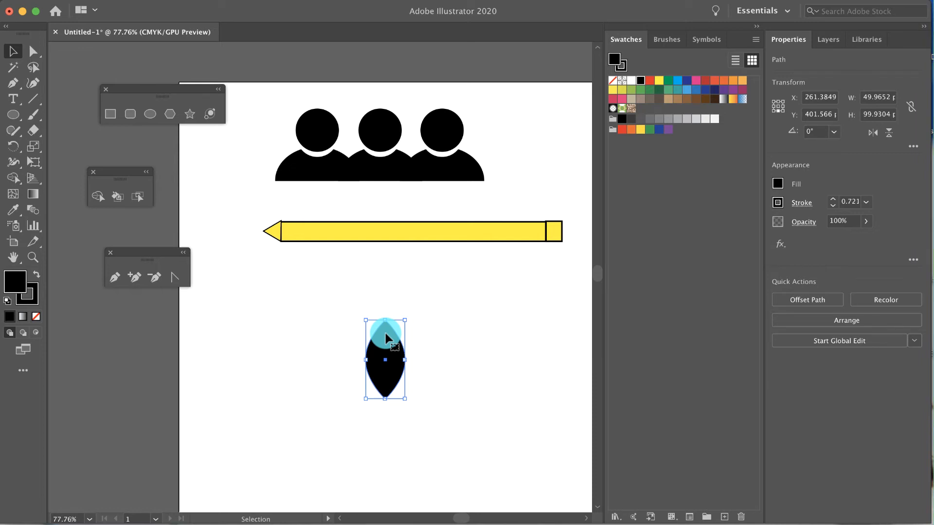
Step: Create a copy of the pointed shape rotated 51.4° about its bottom anchor point
{"action": "left_click", "coordinate": [14, 148]}
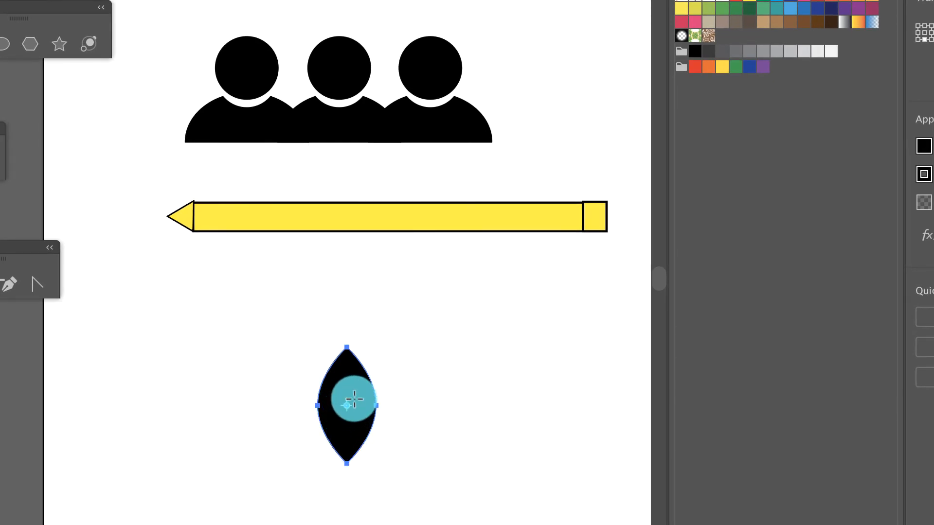
{"action": "left_click", "coordinate": [346, 464], "text": "alt"}
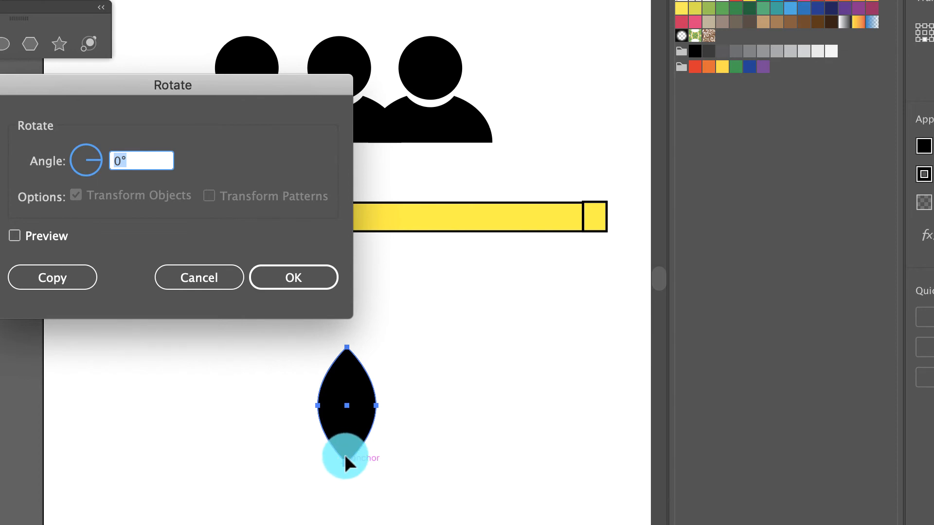
{"action": "type", "text": "51.4"}
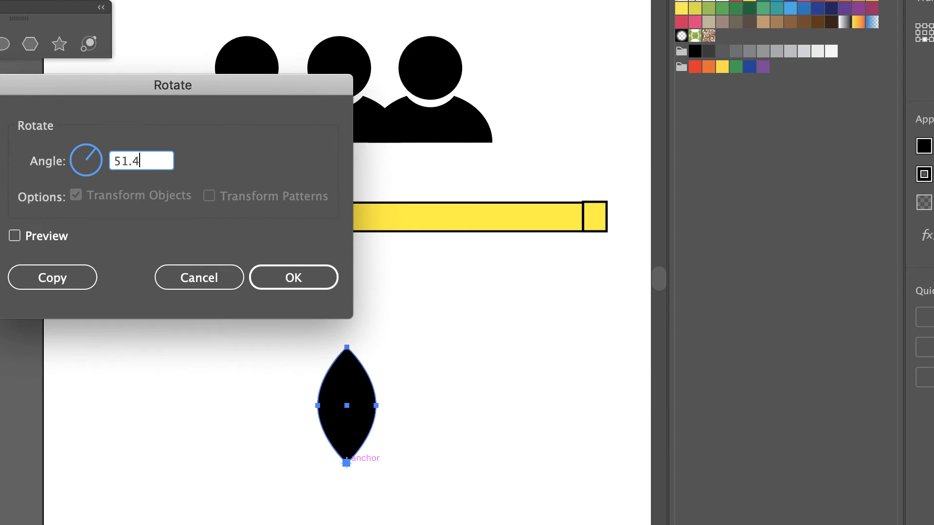
{"action": "left_click", "coordinate": [44, 236]}
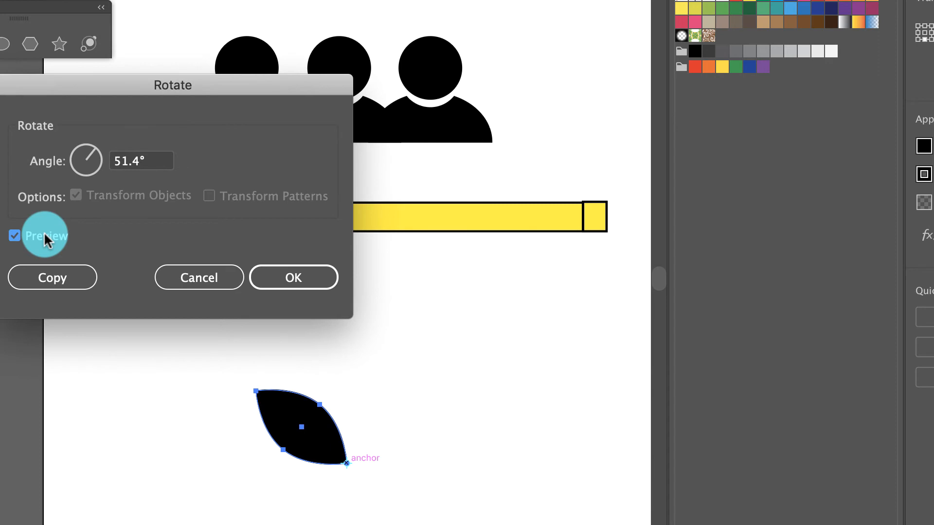
{"action": "left_click", "coordinate": [44, 235]}
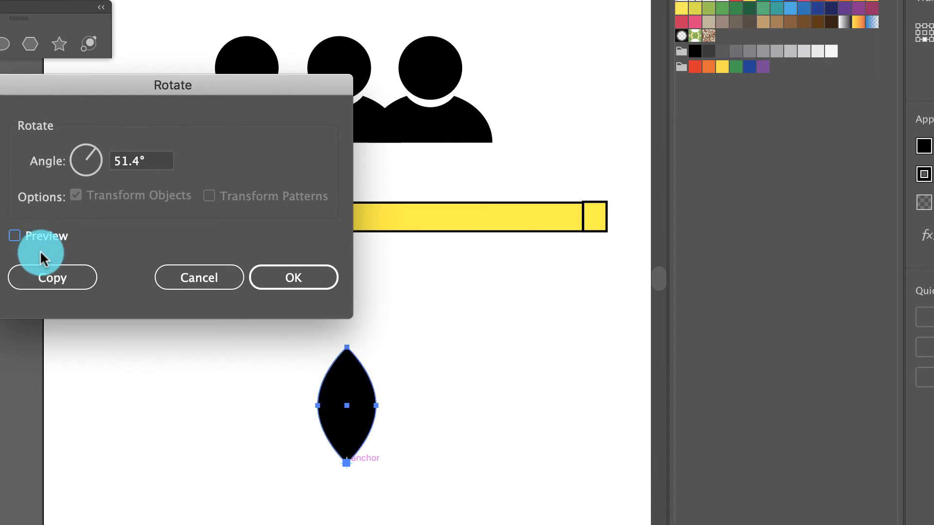
{"action": "left_click", "coordinate": [75, 281]}
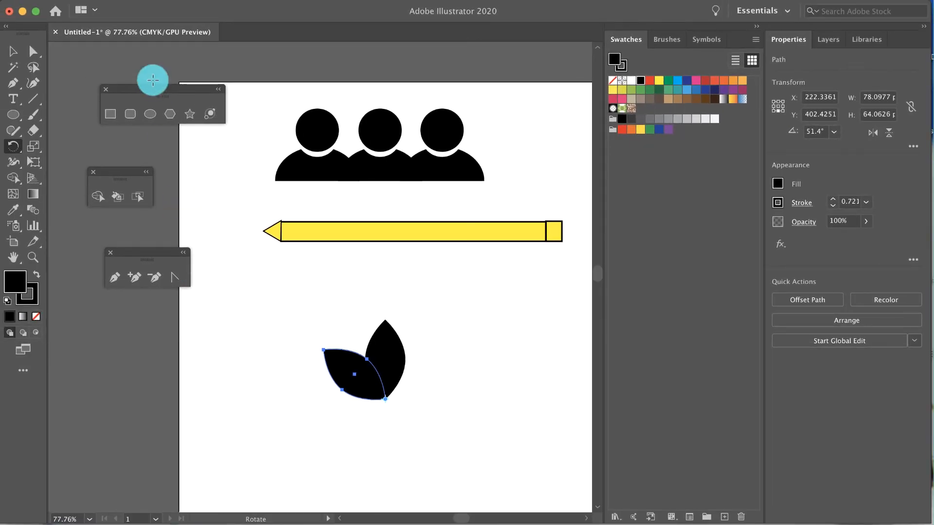
Step: Repeat the rotated-copy transformation five more times to complete a seven-petal flower
{"action": "left_click", "coordinate": [159, 1]}
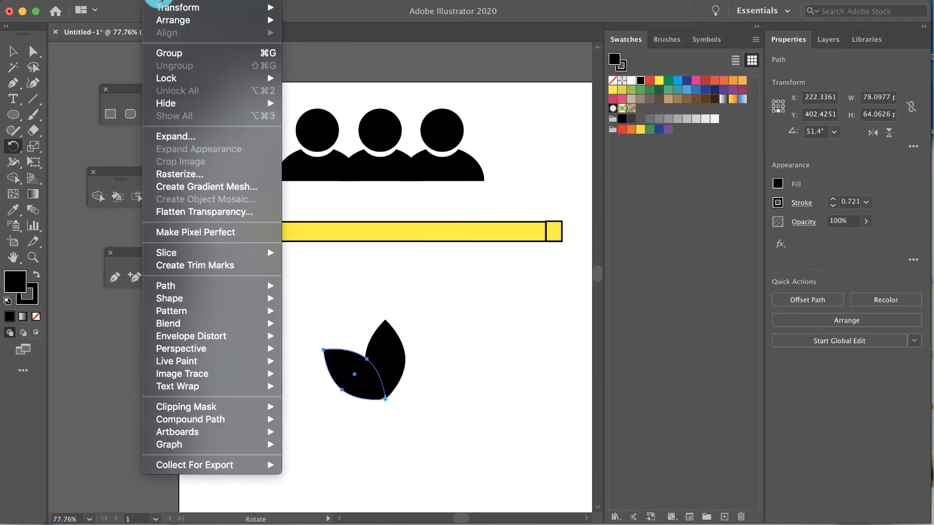
{"action": "mouse_move", "coordinate": [272, 8]}
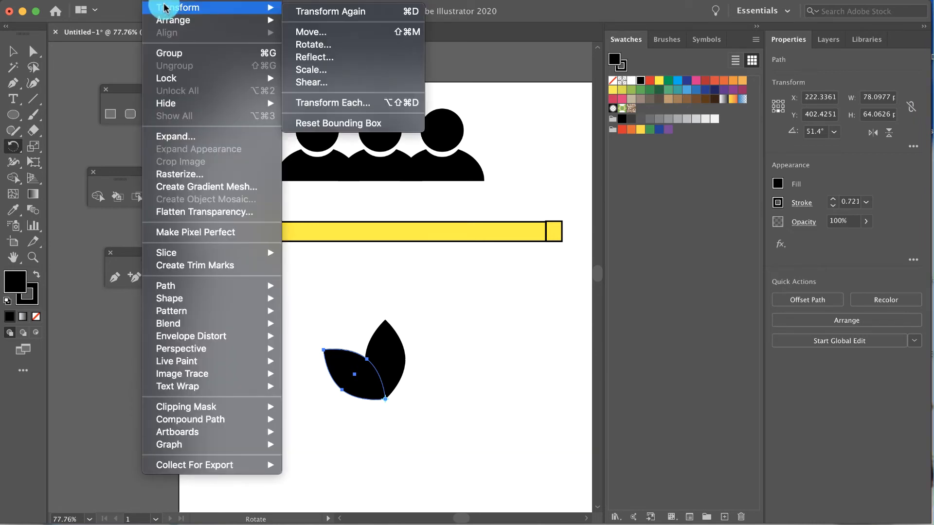
{"action": "left_click", "coordinate": [313, 11]}
{"action": "key", "text": "super+d"}
{"action": "key", "text": "super+d"}
{"action": "key", "text": "super+d"}
{"action": "key", "text": "super+d"}
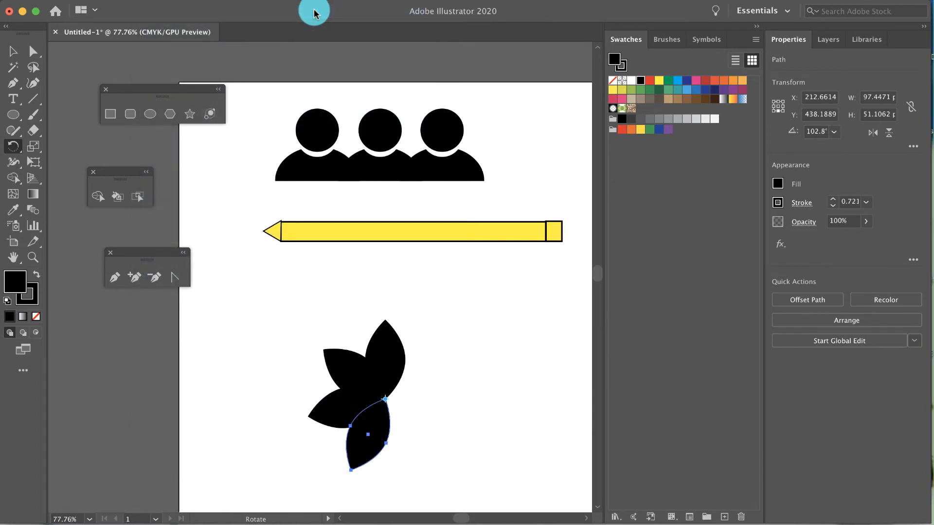
{"action": "key", "text": "super+d"}
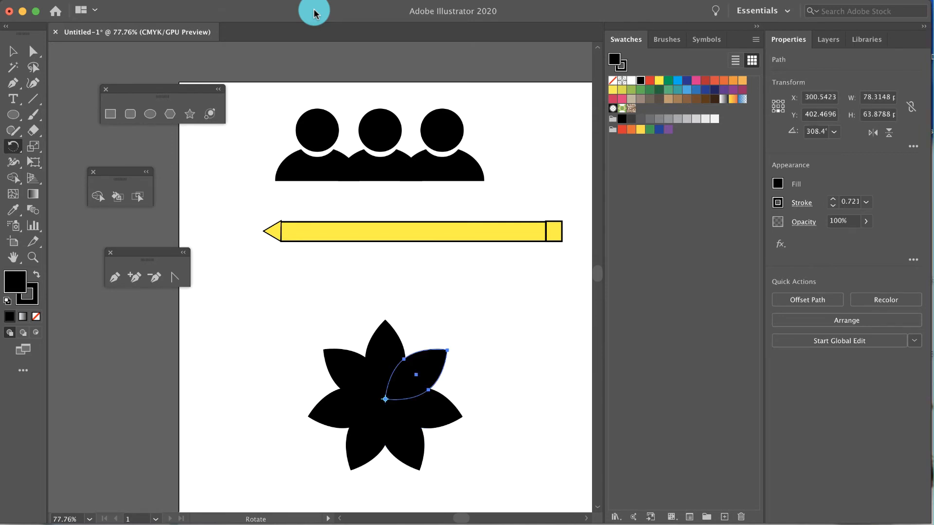
Step: Select all seven petals and move the flower up and slightly left, closer to the pencil
{"action": "left_click", "coordinate": [13, 51]}
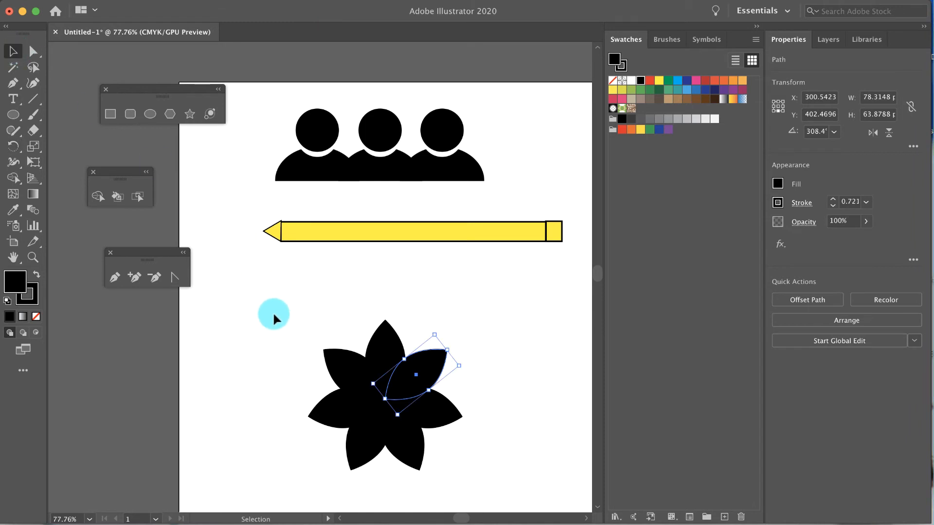
{"action": "left_click_drag", "start_coordinate": [272, 317], "coordinate": [485, 487]}
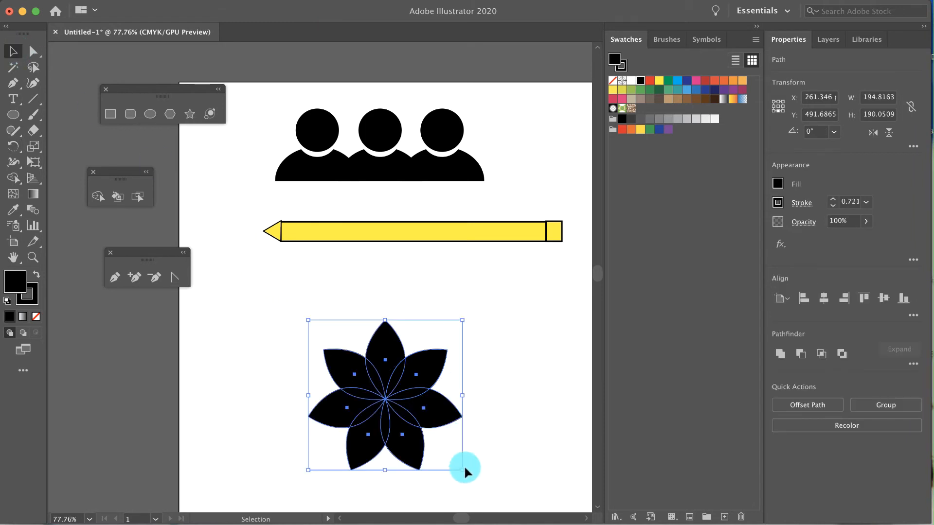
{"action": "left_click_drag", "start_coordinate": [417, 438], "coordinate": [390, 388]}
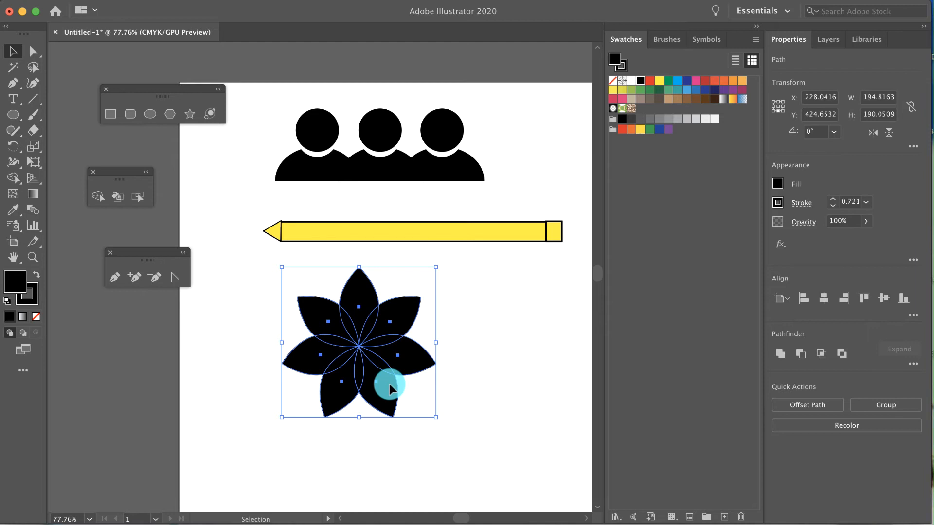
Step: Try the Pen tool by drawing an open path of three straight segments beside the flower
{"action": "left_click", "coordinate": [114, 278]}
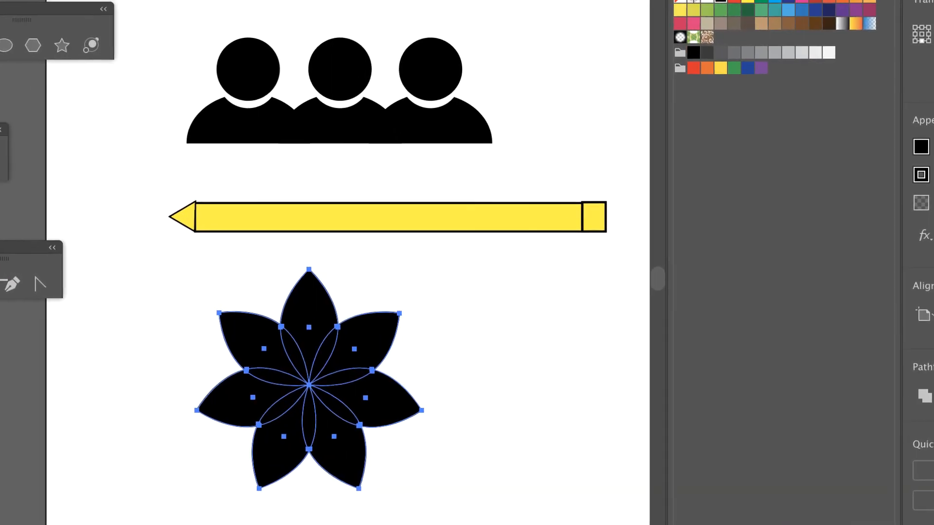
{"action": "left_click", "coordinate": [67, 335], "text": "super"}
{"action": "left_click", "coordinate": [66, 335]}
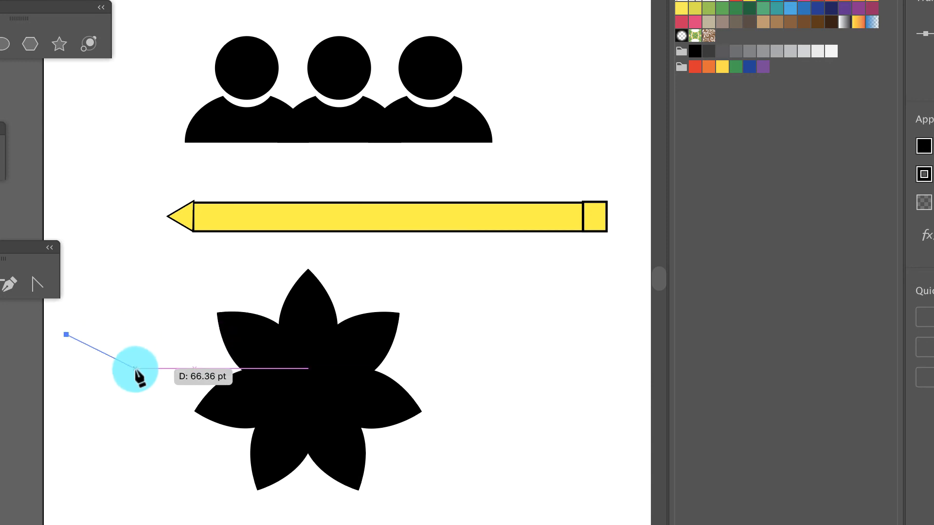
{"action": "left_click", "coordinate": [121, 269]}
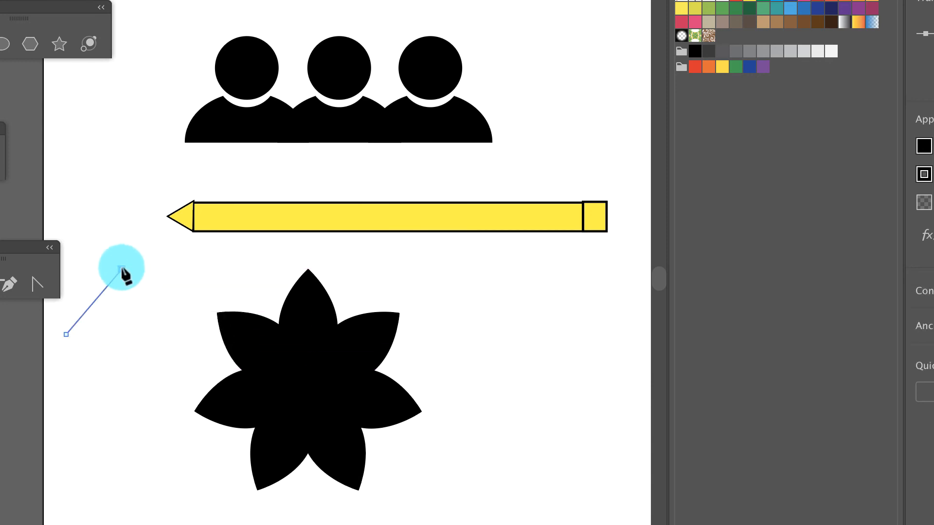
{"action": "left_click", "coordinate": [138, 286]}
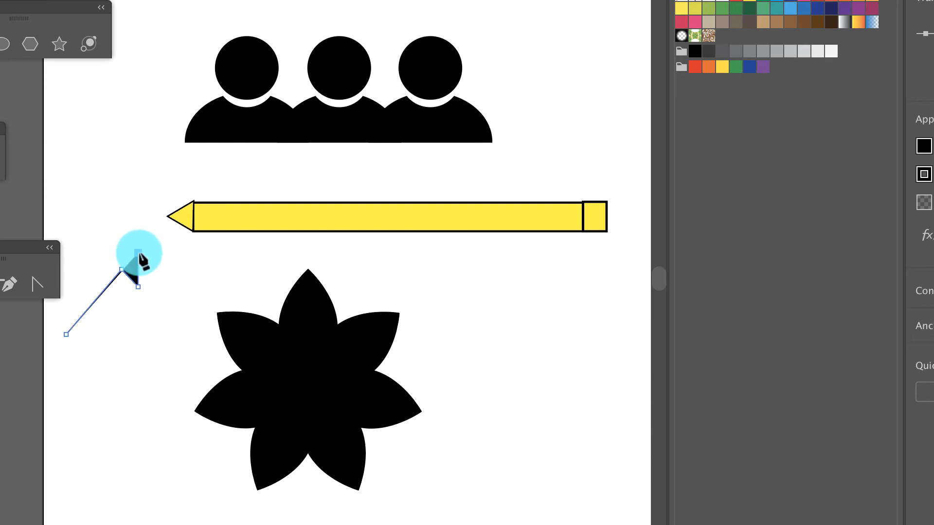
{"action": "left_click", "coordinate": [138, 253]}
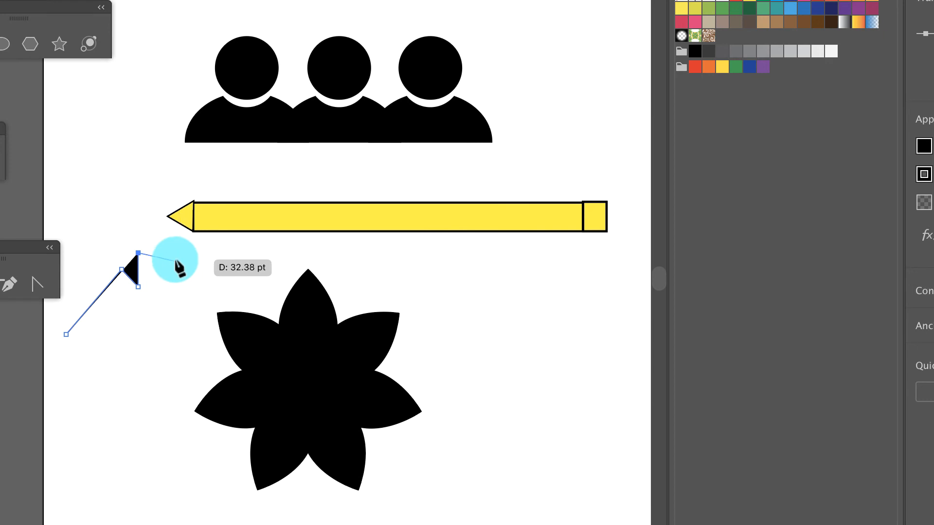
Step: Try a curved segment on the practice path, and remove the whole path
{"action": "left_click_drag", "start_coordinate": [132, 209], "coordinate": [110, 197]}
{"action": "left_click_drag", "start_coordinate": [96, 199], "coordinate": [94, 203]}
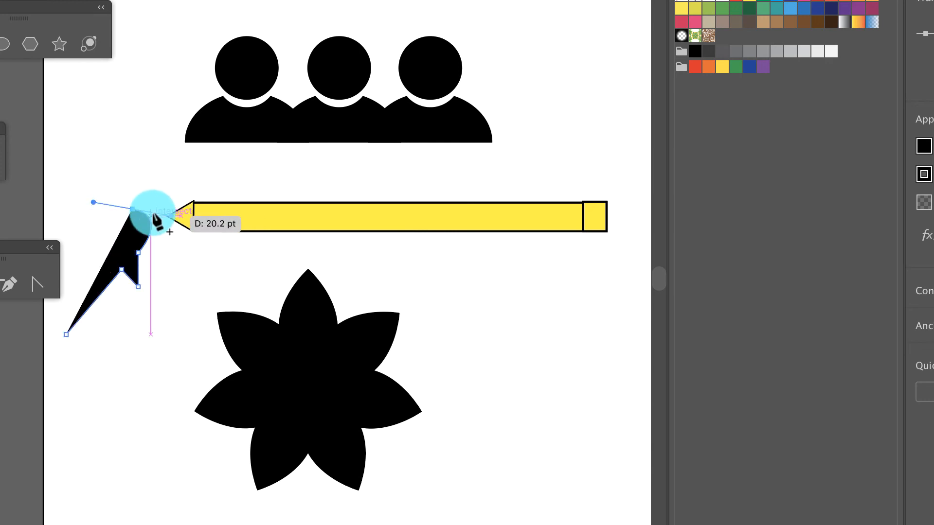
{"action": "key", "text": "super+z"}
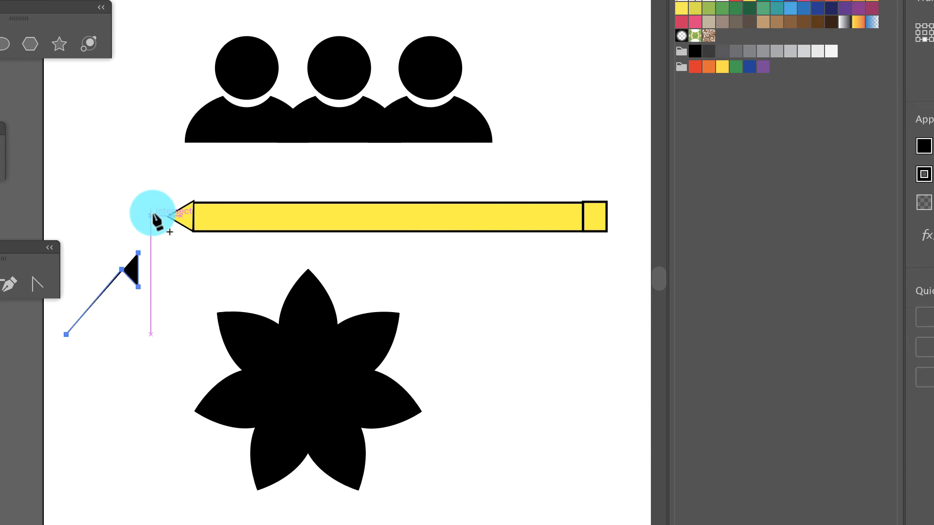
{"action": "key", "text": "v"}
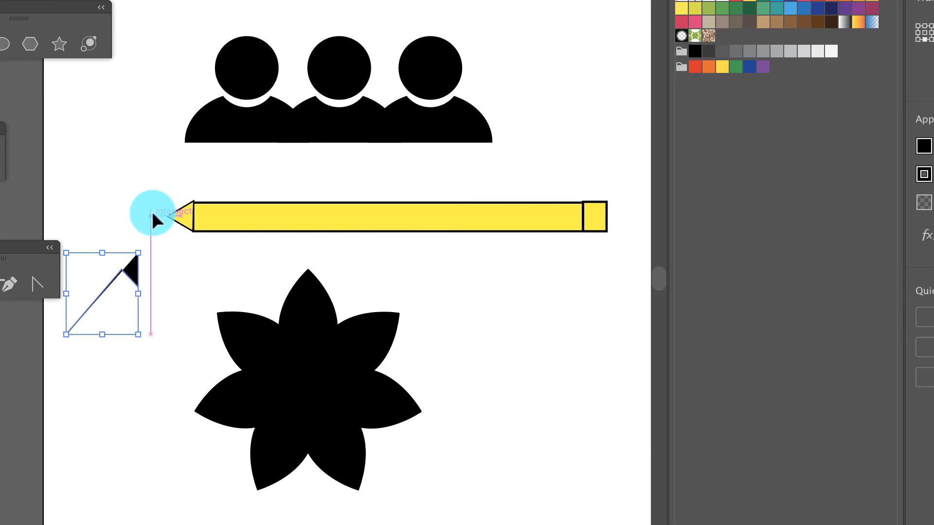
{"action": "key", "text": "BackSpace"}
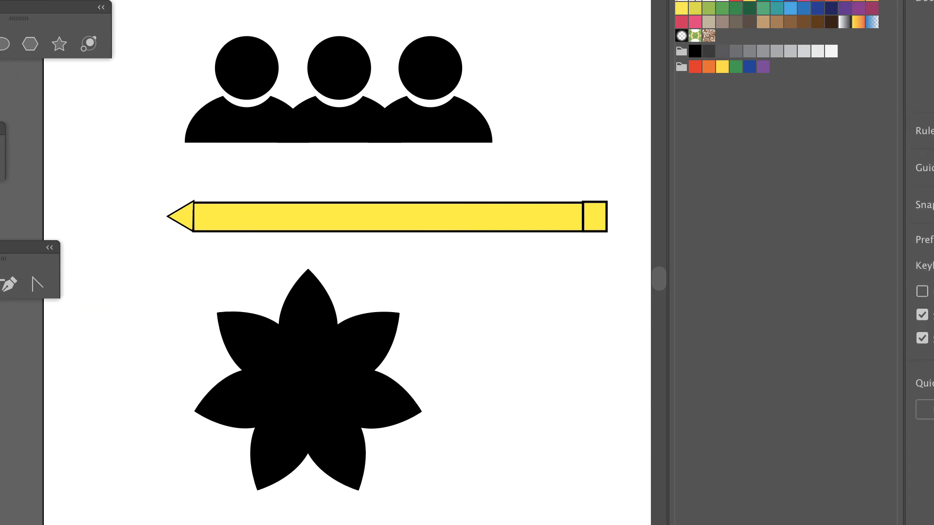
Step: Draw a closed curved stem with the Pen tool, about 93 pt wide and 143 pt tall, from the flower's lower petals down to a blunt end
{"action": "key", "text": "p"}
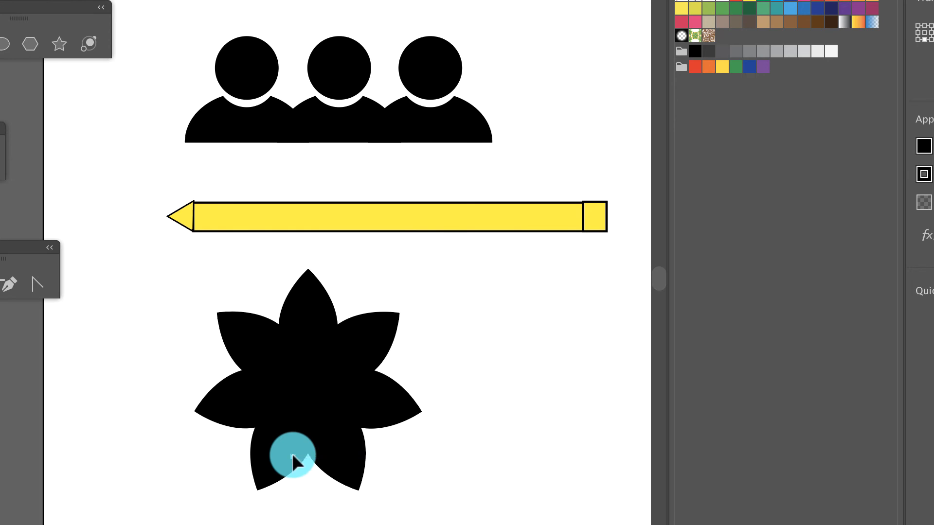
{"action": "left_click", "coordinate": [293, 456]}
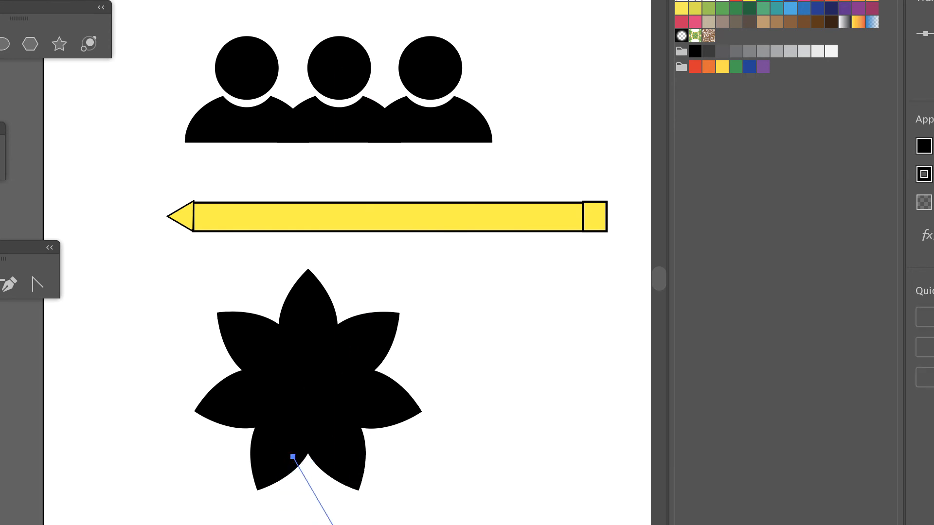
{"action": "scroll", "coordinate": [340, 292], "scroll_direction": "down", "scroll_amount": 5}
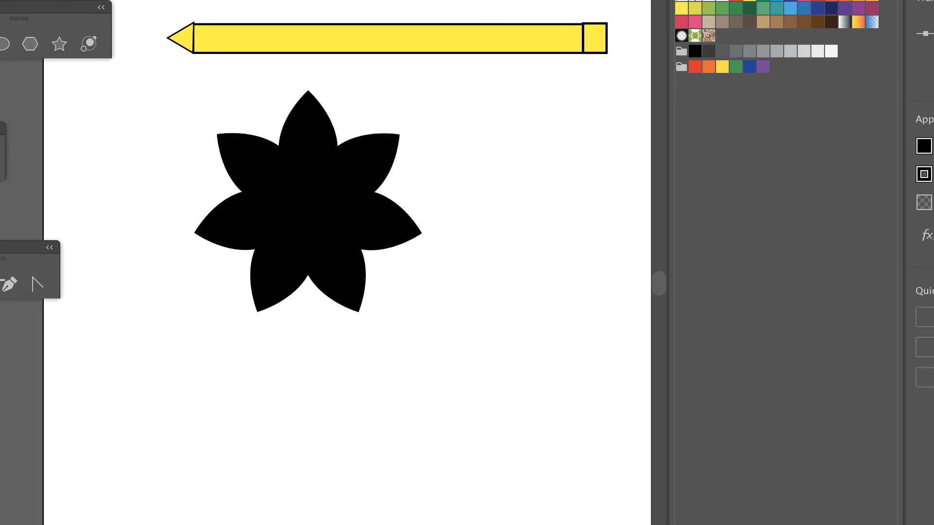
{"action": "left_click_drag", "start_coordinate": [389, 444], "coordinate": [486, 509]}
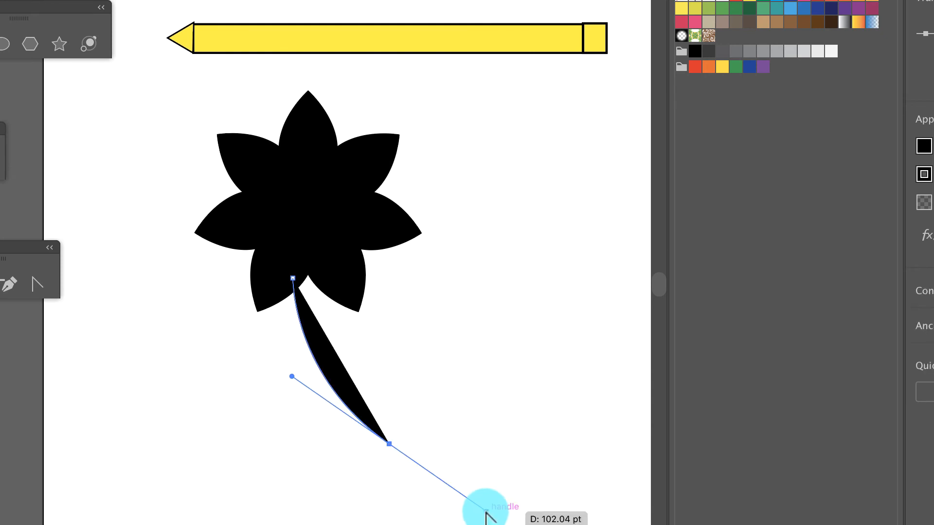
{"action": "left_click", "coordinate": [389, 444]}
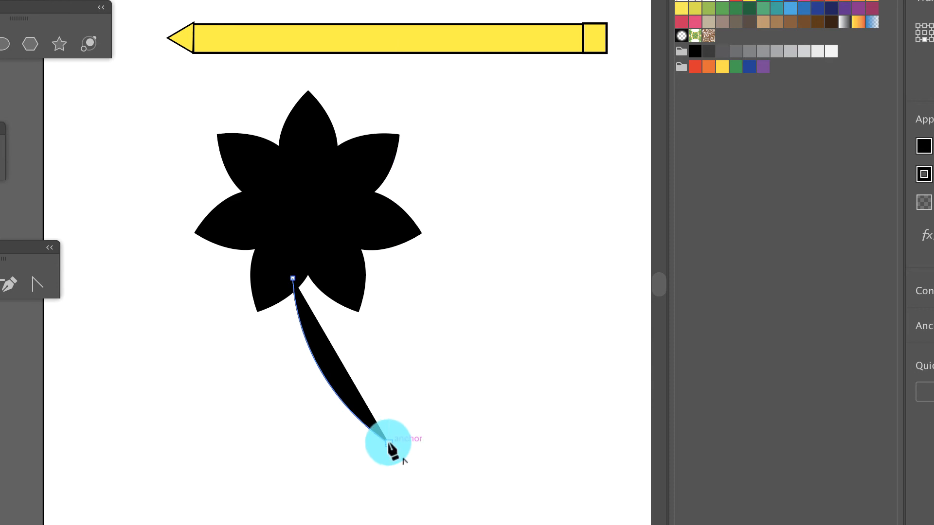
{"action": "left_click", "coordinate": [400, 426]}
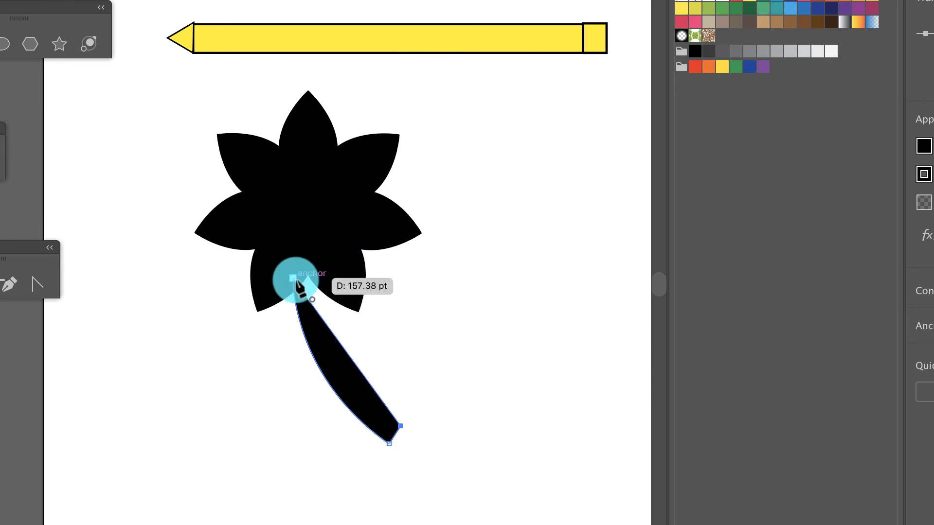
{"action": "left_click_drag", "start_coordinate": [293, 278], "coordinate": [262, 282]}
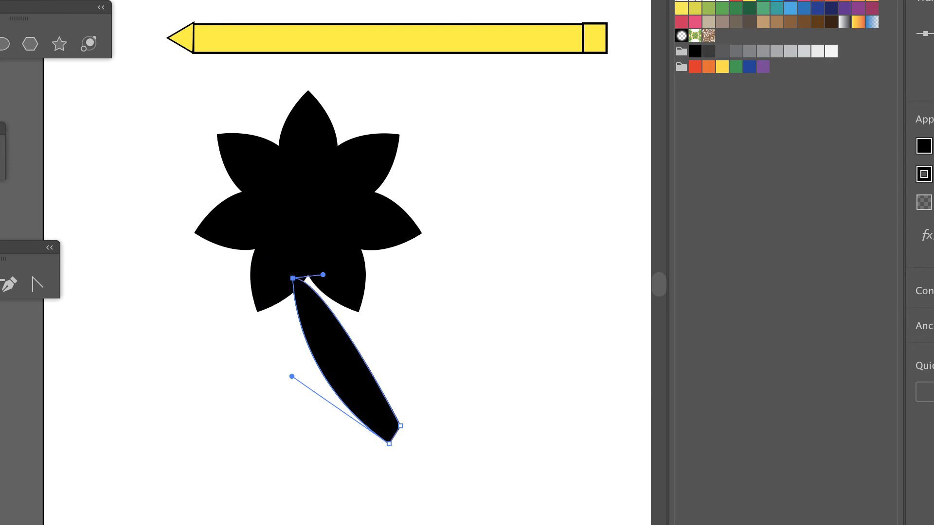
Step: Move the stem slightly up so that its upper end overlaps the flower's lower petals
{"action": "key", "text": "v"}
{"action": "left_click_drag", "start_coordinate": [374, 392], "coordinate": [376, 365]}
{"action": "left_click", "coordinate": [536, 403]}
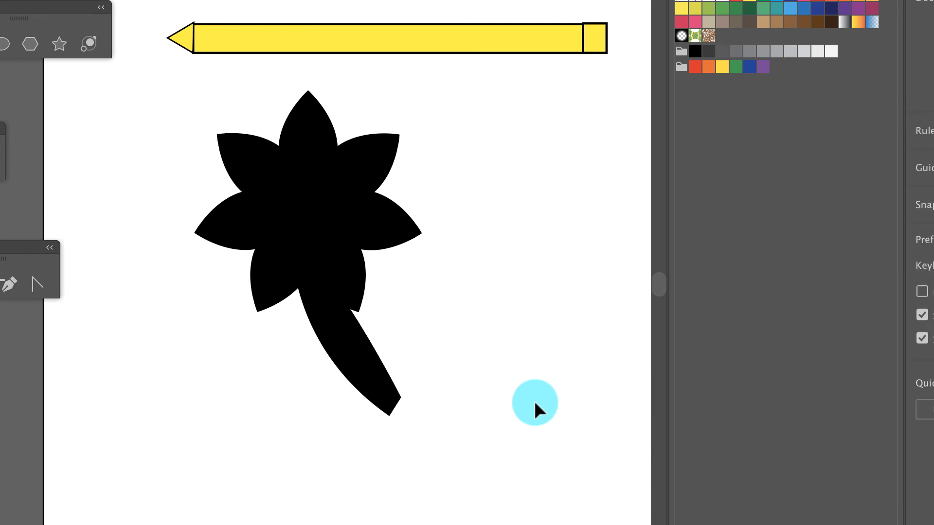
Step: Arrange the stem behind the flower by sending it to the back of the stacking order
{"action": "left_click", "coordinate": [372, 367]}
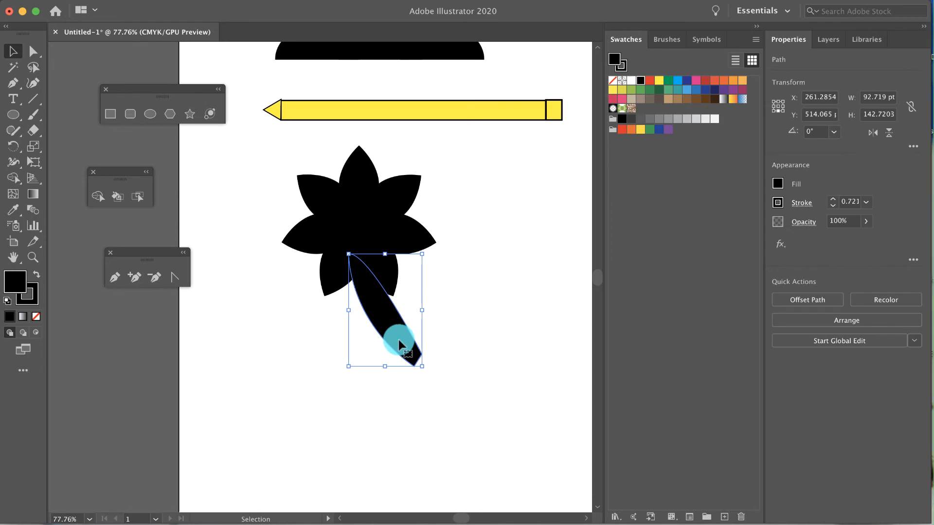
{"action": "right_click", "coordinate": [398, 344]}
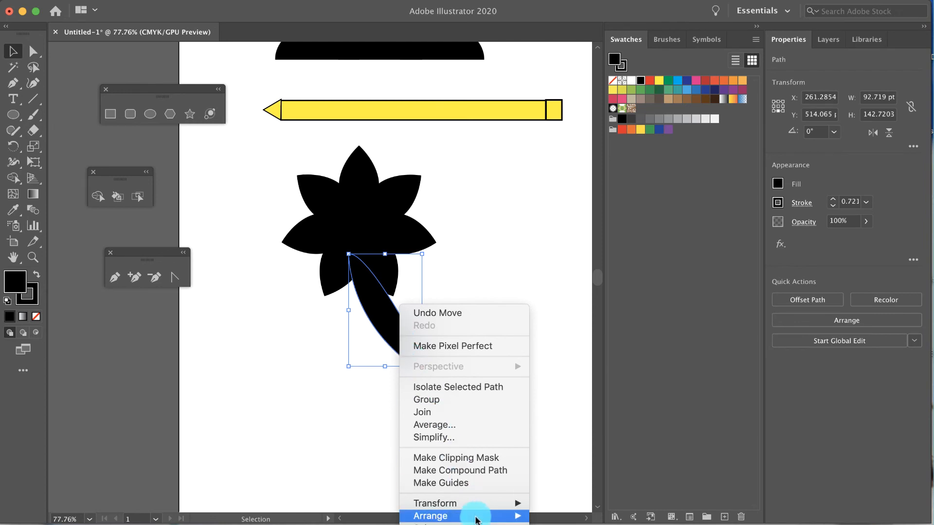
{"action": "mouse_move", "coordinate": [476, 519]}
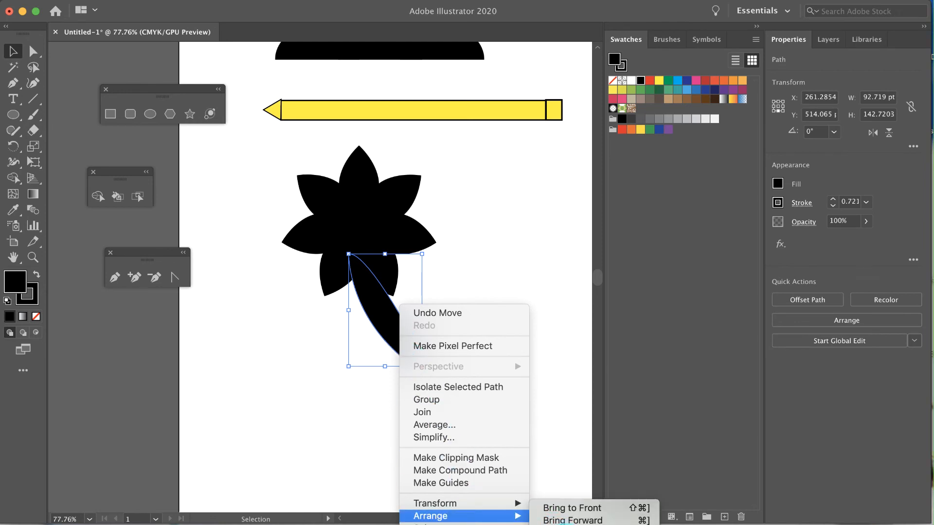
{"action": "left_click", "coordinate": [572, 519]}
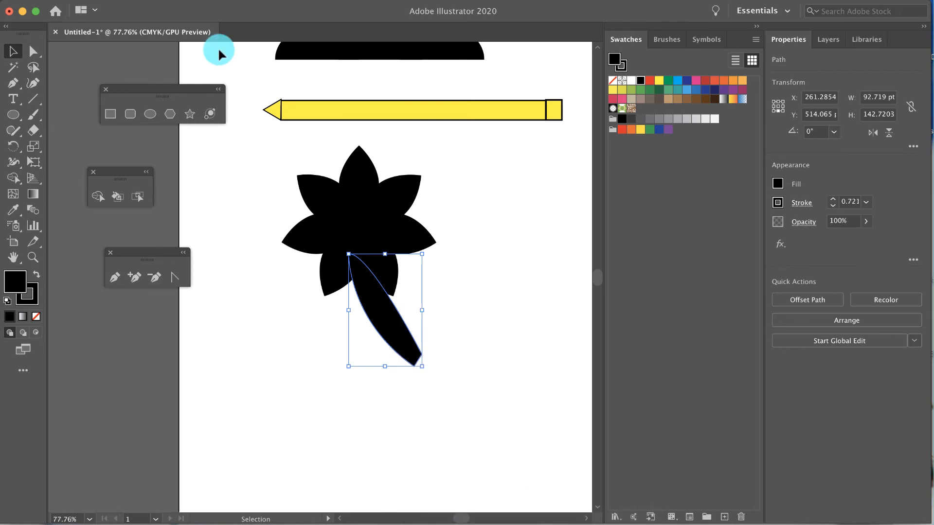
{"action": "left_click", "coordinate": [168, 2]}
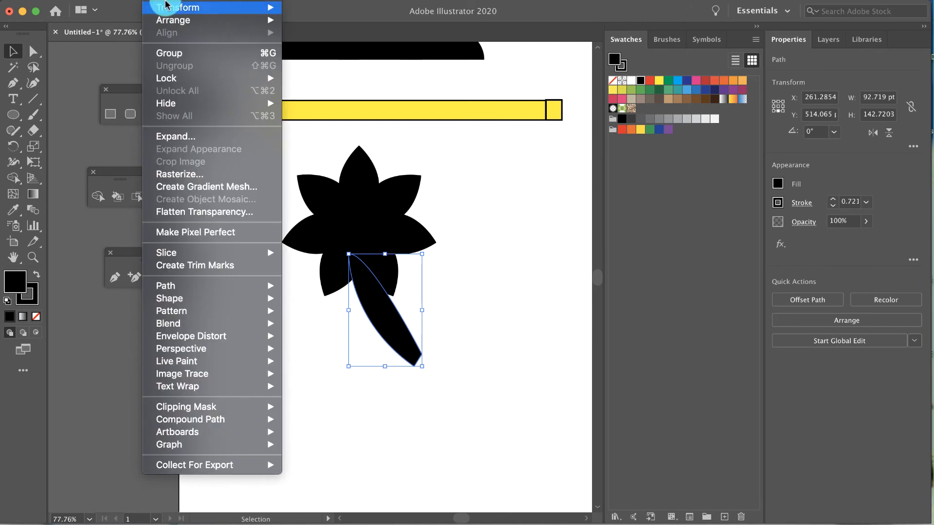
{"action": "mouse_move", "coordinate": [170, 26]}
{"action": "left_click", "coordinate": [369, 60]}
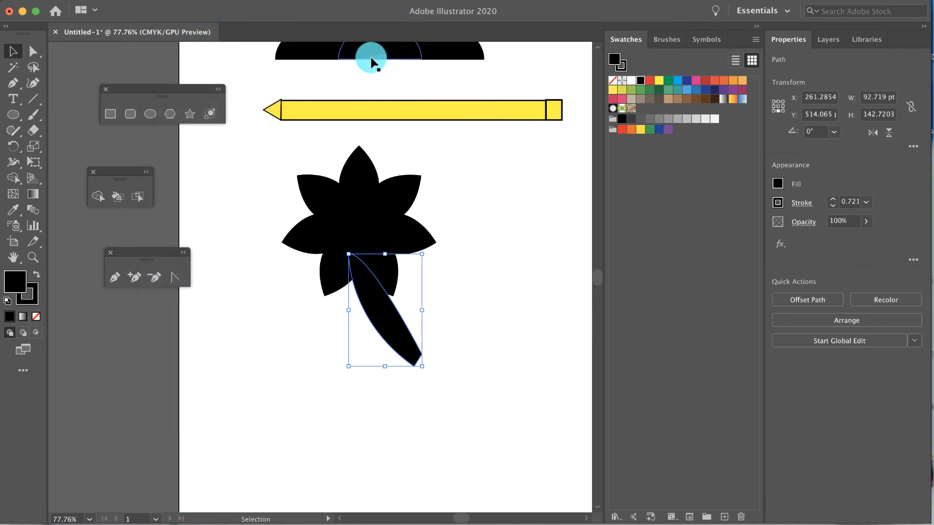
{"action": "left_click", "coordinate": [488, 292]}
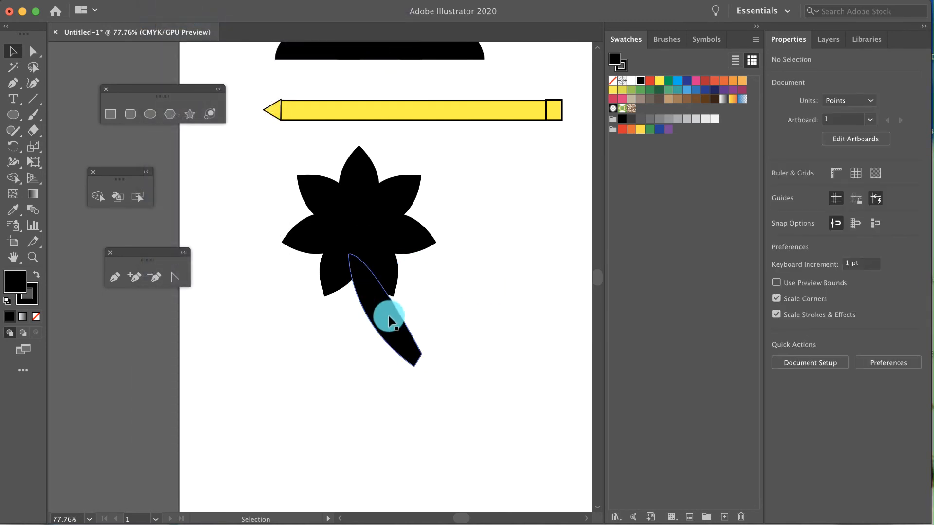
{"action": "left_click", "coordinate": [401, 335]}
{"action": "left_click", "coordinate": [511, 337]}
Step: Open the Flowers swatch library from the Nature collection and place it below the pencil, beside the flower
{"action": "scroll", "coordinate": [513, 339], "scroll_direction": "up", "scroll_amount": 5}
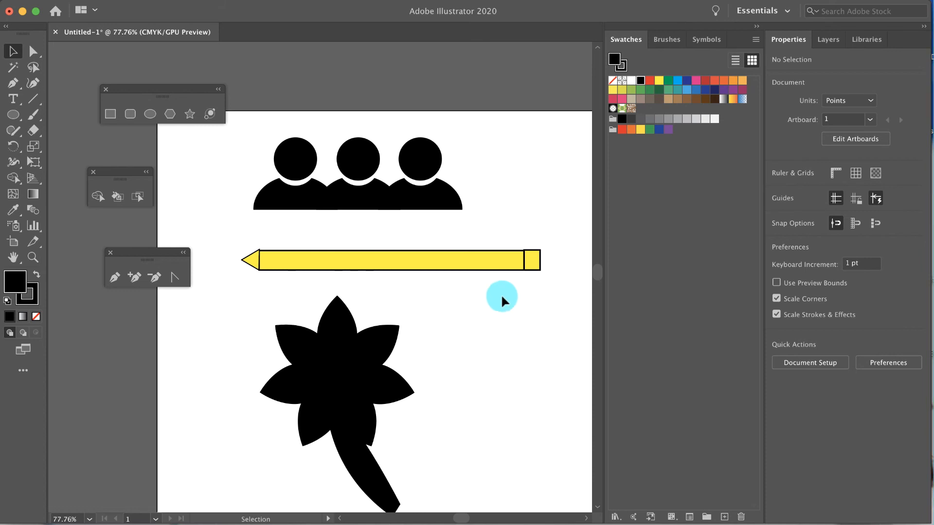
{"action": "left_click_drag", "start_coordinate": [234, 249], "coordinate": [548, 277]}
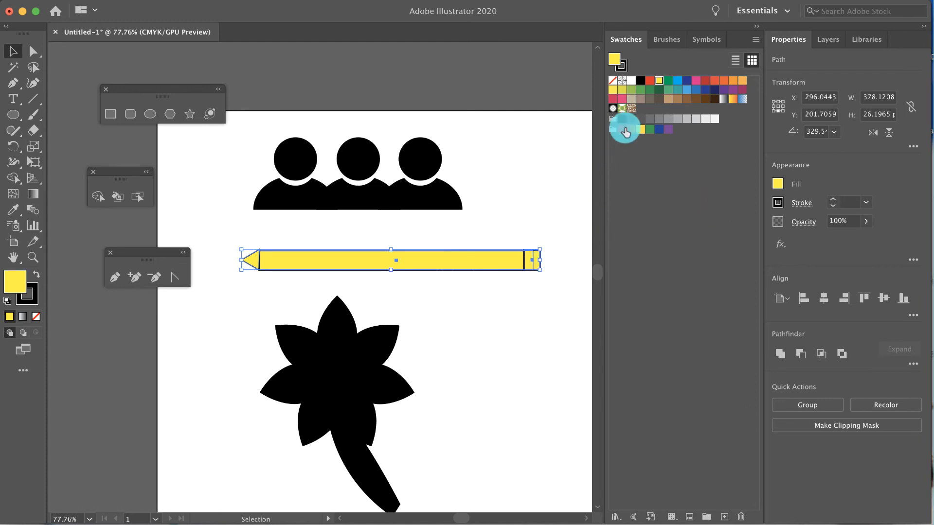
{"action": "left_click", "coordinate": [565, 227]}
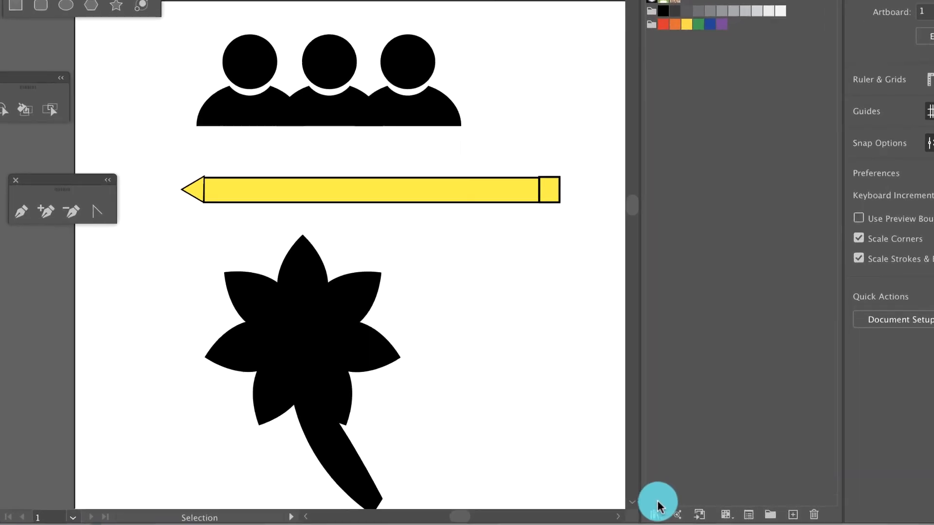
{"action": "left_click", "coordinate": [615, 516]}
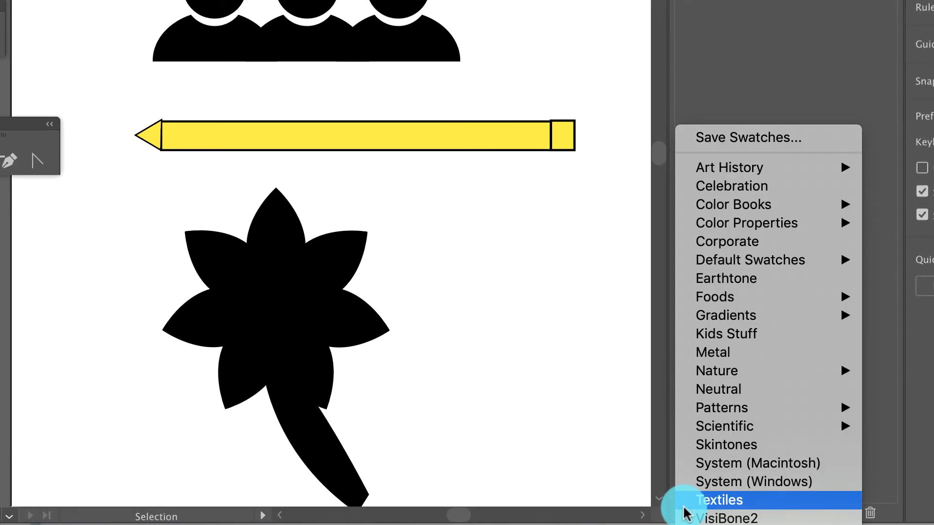
{"action": "left_click", "coordinate": [606, 431]}
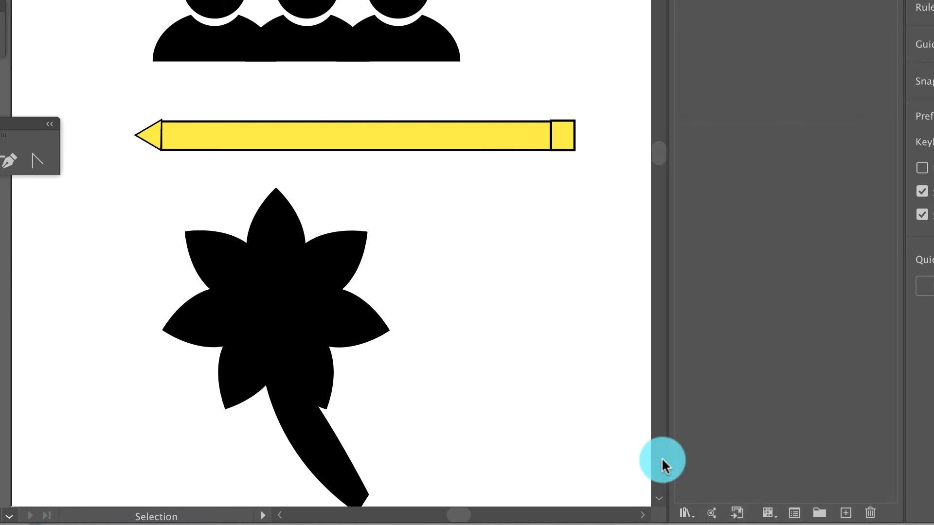
{"action": "left_click", "coordinate": [683, 513]}
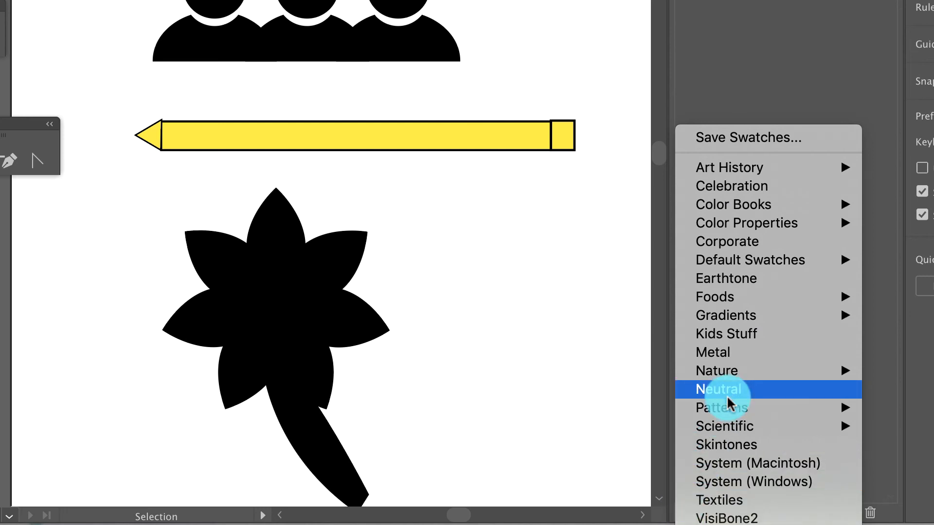
{"action": "mouse_move", "coordinate": [738, 377]}
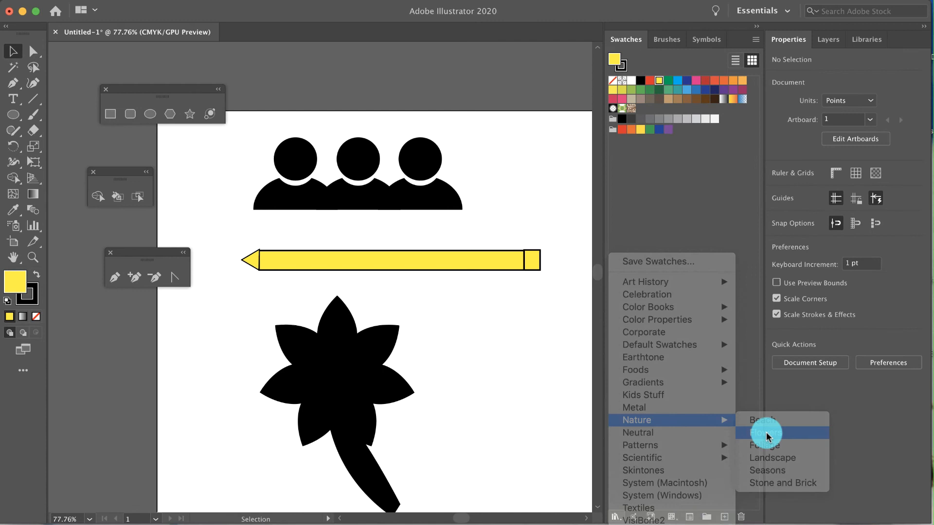
{"action": "left_click", "coordinate": [835, 411]}
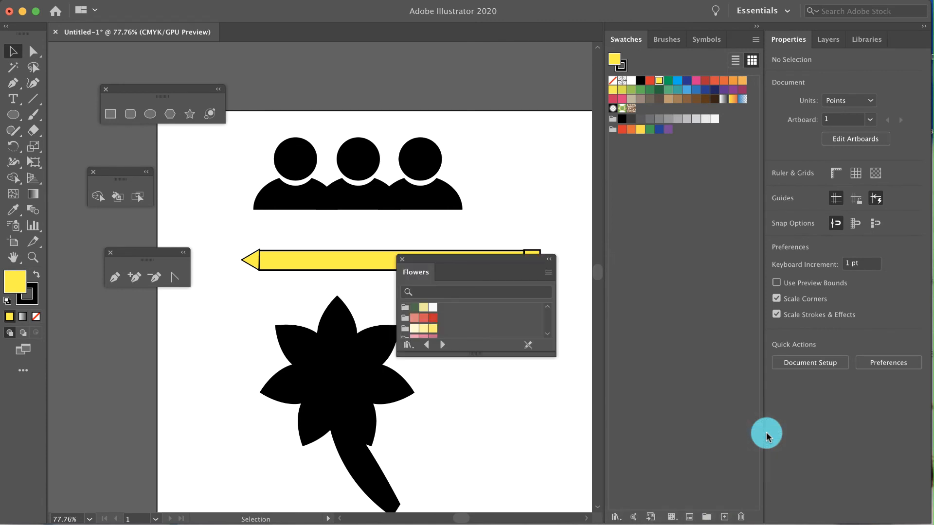
{"action": "left_click_drag", "start_coordinate": [416, 257], "coordinate": [437, 351]}
Step: Add the Color Combinations gradient library and the Skintones swatch library alongside the Flowers swatches
{"action": "left_click", "coordinate": [616, 515]}
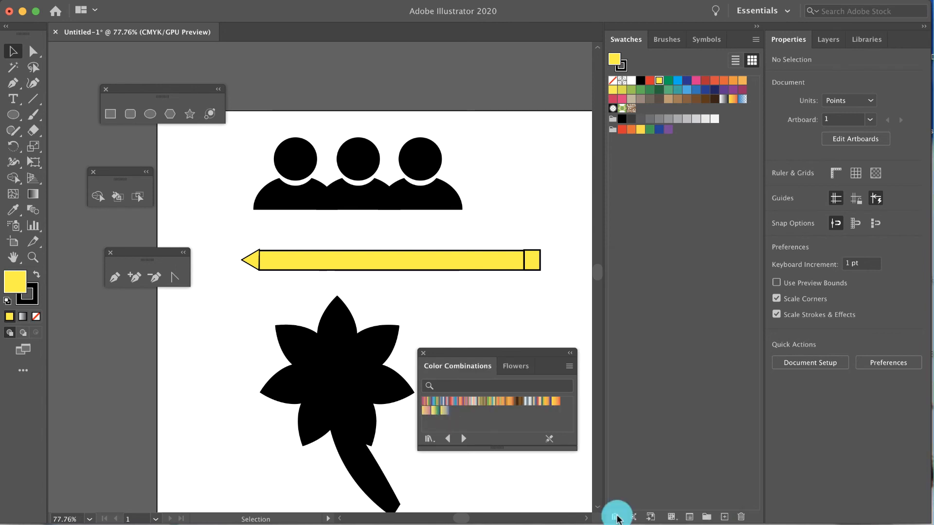
{"action": "left_click", "coordinate": [616, 517]}
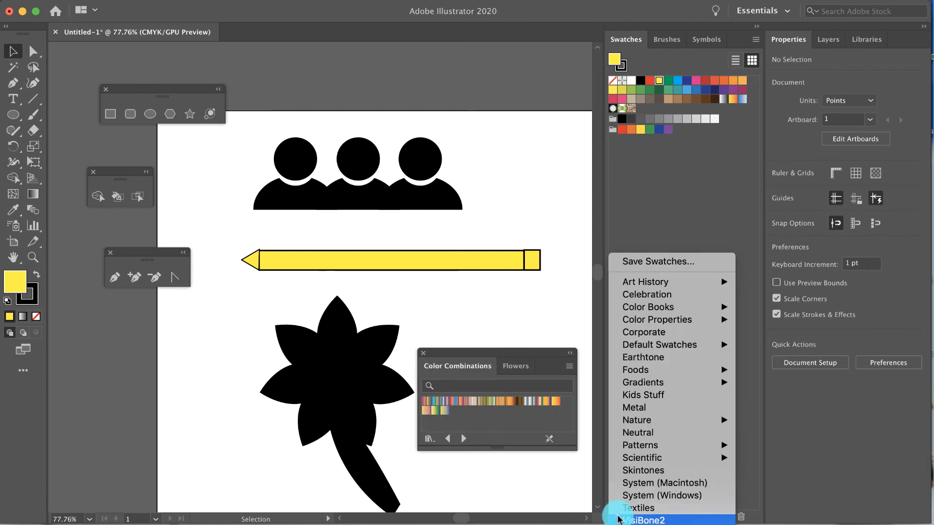
{"action": "left_click", "coordinate": [677, 471]}
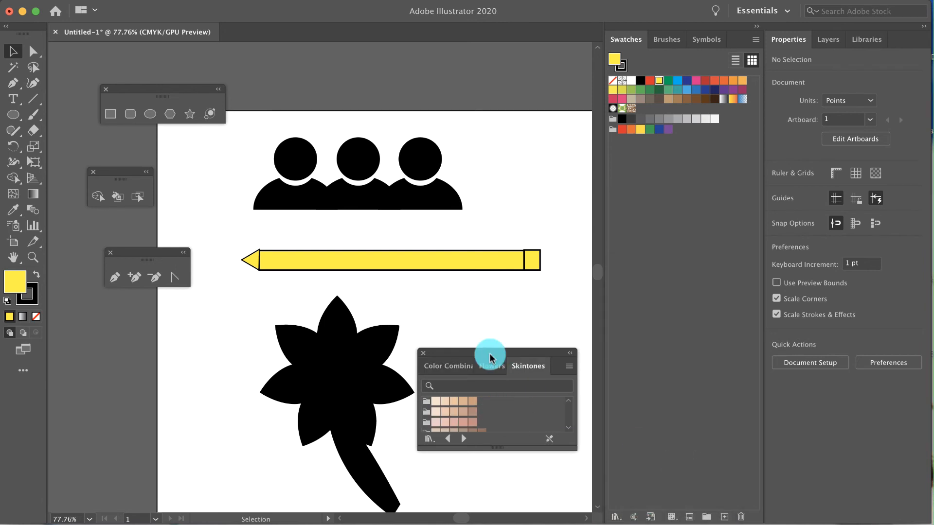
Step: Fill the eraser at the pencil's blunt end with a dusty pink swatch from the Skintones library
{"action": "left_click_drag", "start_coordinate": [490, 357], "coordinate": [490, 316]}
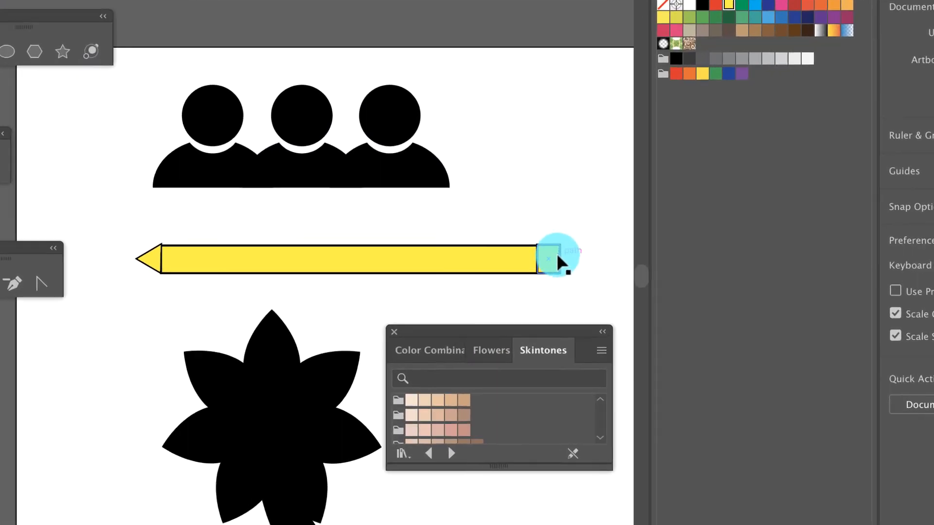
{"action": "left_click", "coordinate": [535, 262]}
{"action": "left_click", "coordinate": [448, 436]}
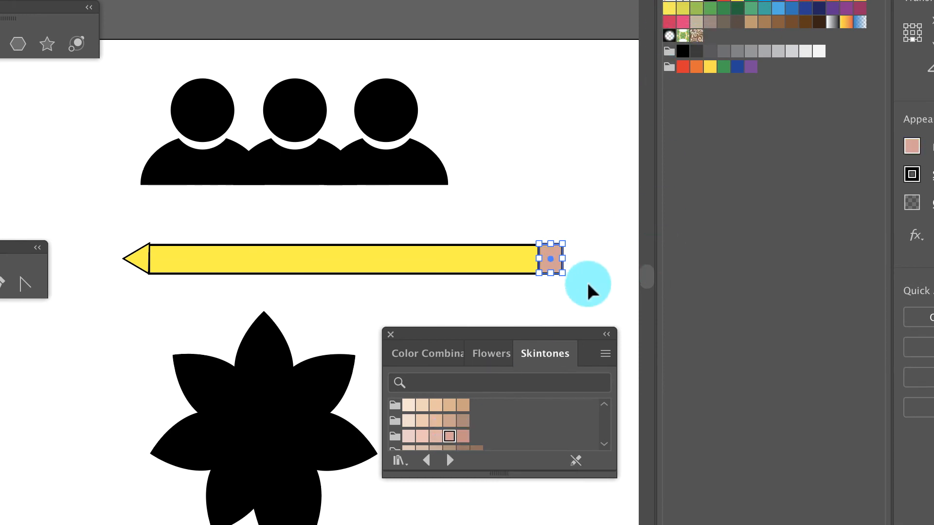
Step: Set the stroke of the pencil's eraser to None
{"action": "left_click", "coordinate": [912, 175]}
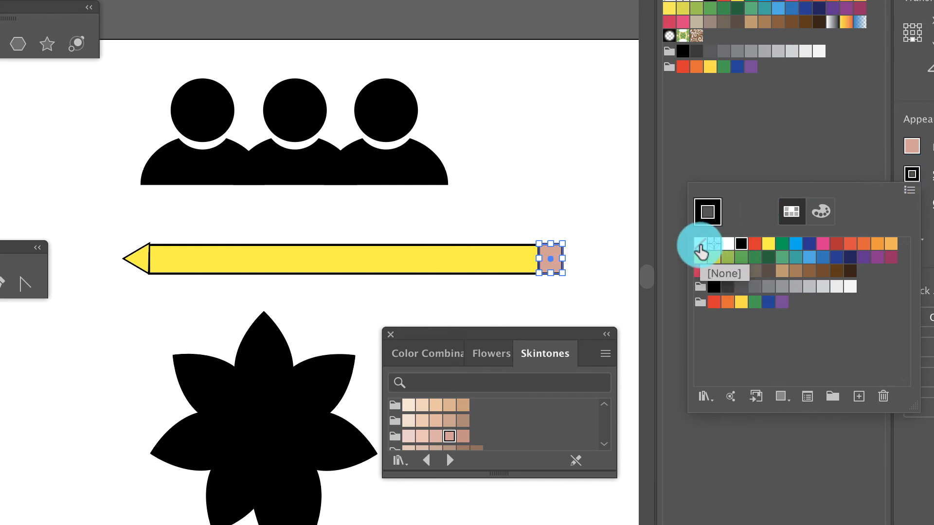
{"action": "left_click", "coordinate": [700, 244]}
{"action": "key", "text": "Escape"}
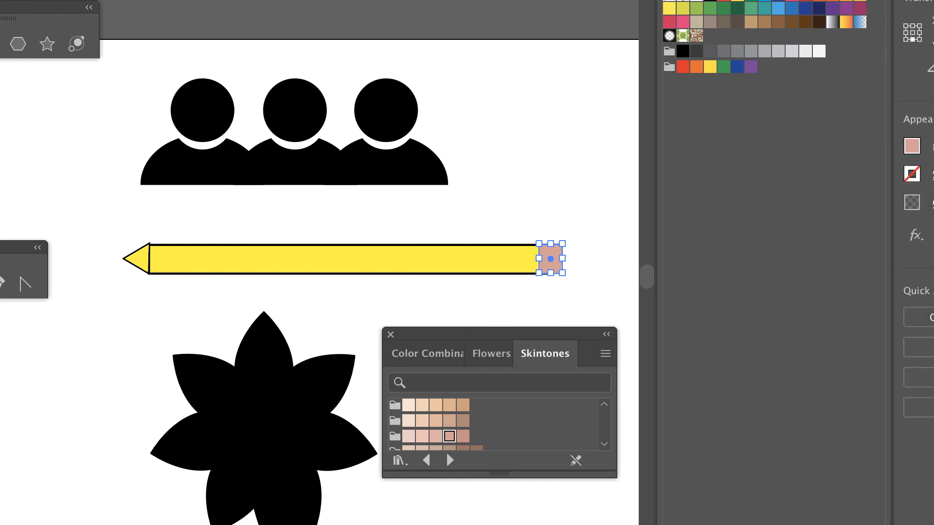
{"action": "left_click", "coordinate": [586, 210]}
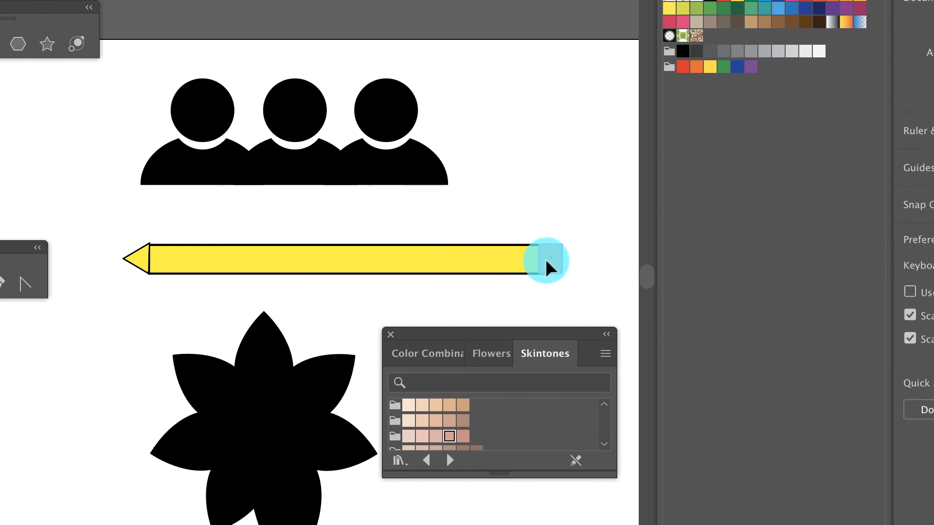
Step: Give the pencil's eraser a stroke with a weight of 0.5 pt
{"action": "left_click", "coordinate": [547, 265]}
{"action": "left_click", "coordinate": [931, 174]}
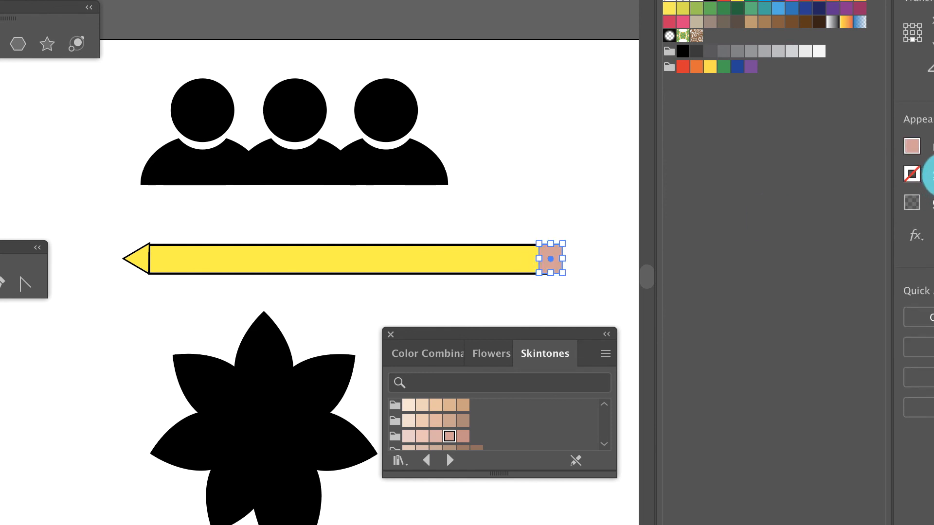
{"action": "left_click", "coordinate": [892, 200]}
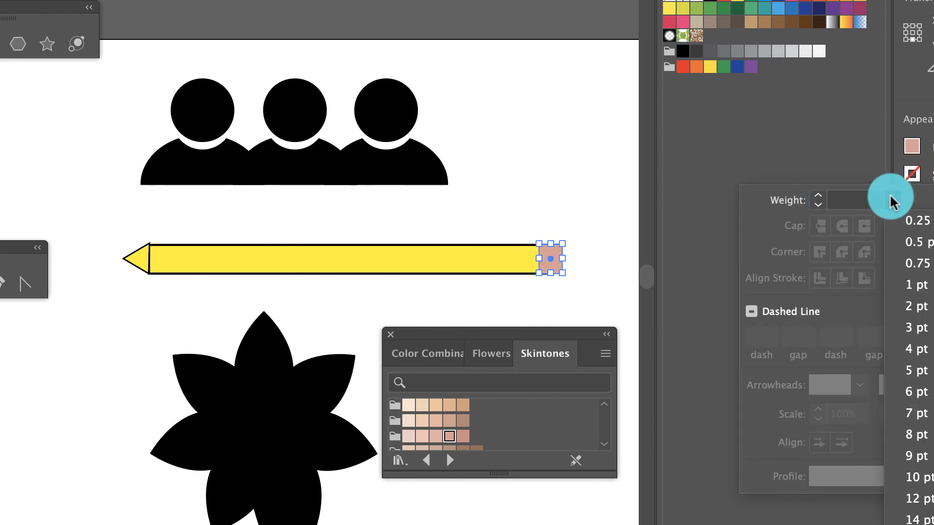
{"action": "left_click", "coordinate": [917, 240]}
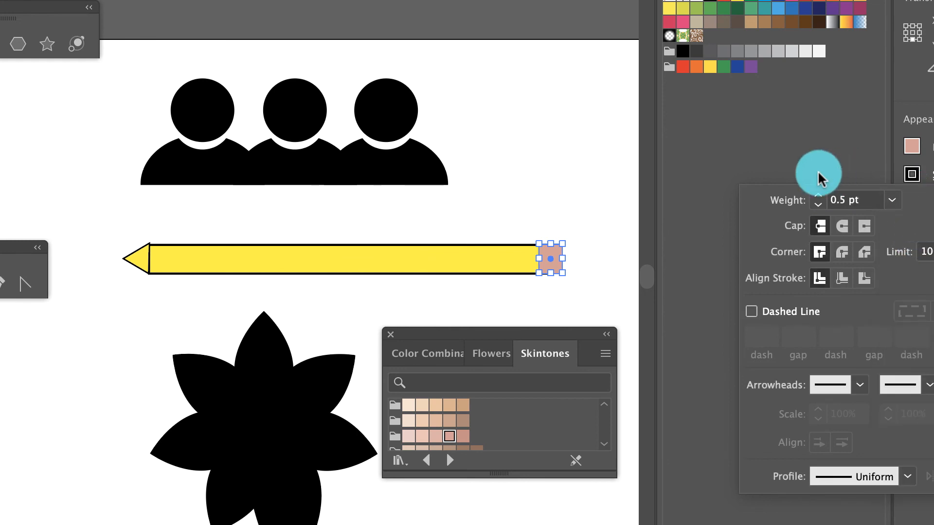
{"action": "left_click", "coordinate": [680, 186]}
{"action": "left_click", "coordinate": [557, 201]}
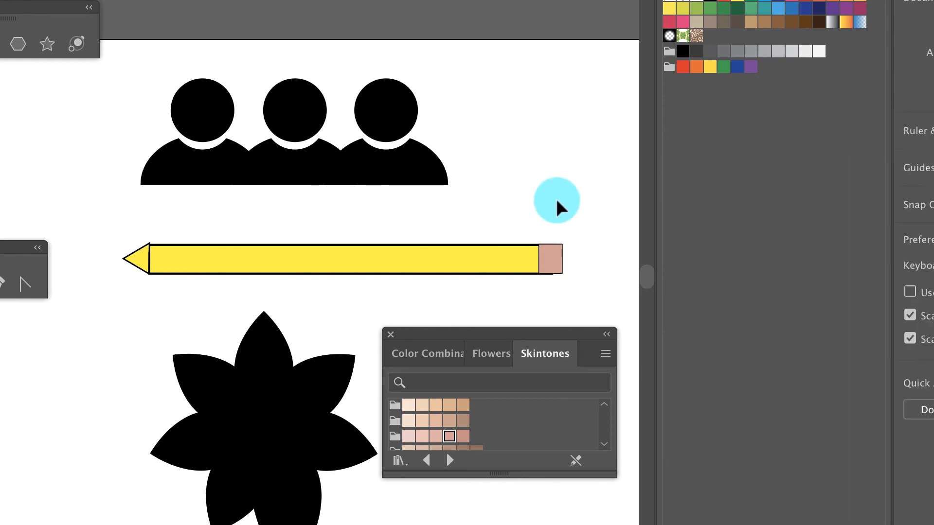
Step: Thin the outlines of the pencil's body and triangular tip to 0.5 pt, and fill the tip with light brown
{"action": "left_click", "coordinate": [431, 265]}
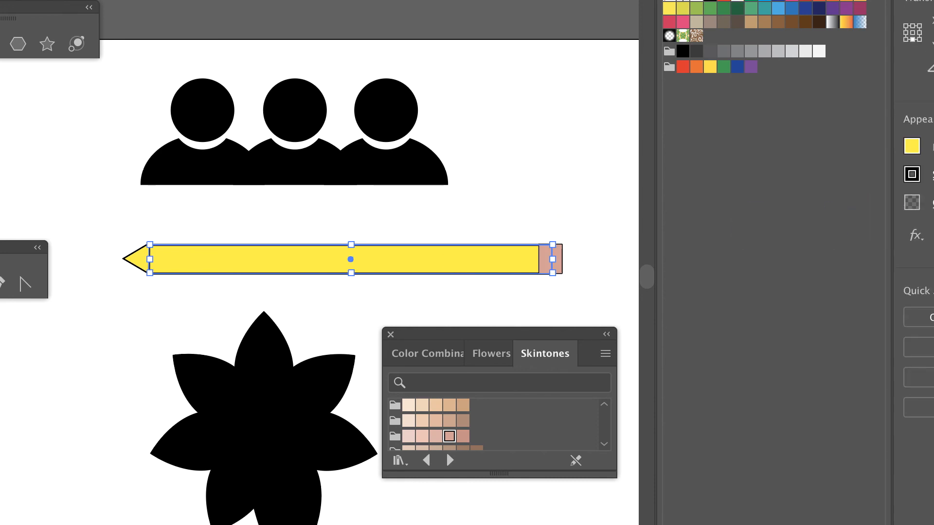
{"action": "left_click", "coordinate": [595, 190]}
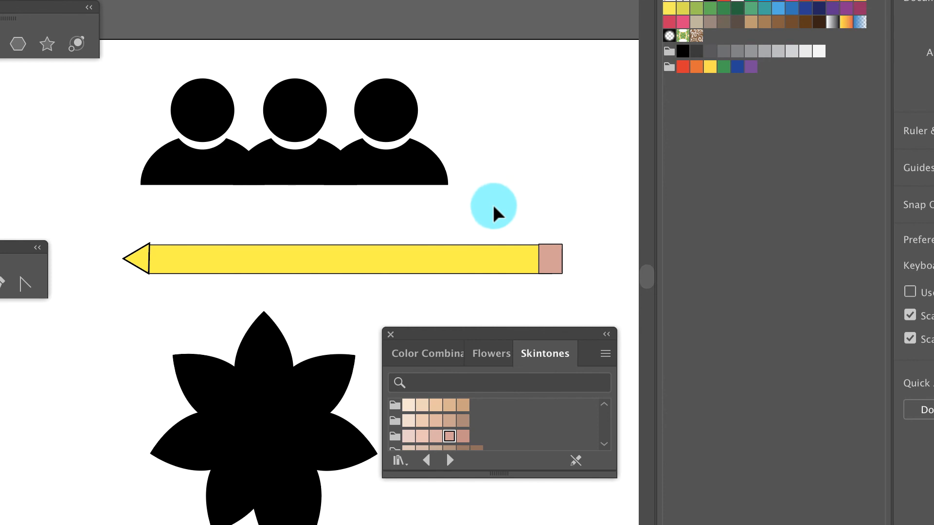
{"action": "left_click", "coordinate": [146, 263]}
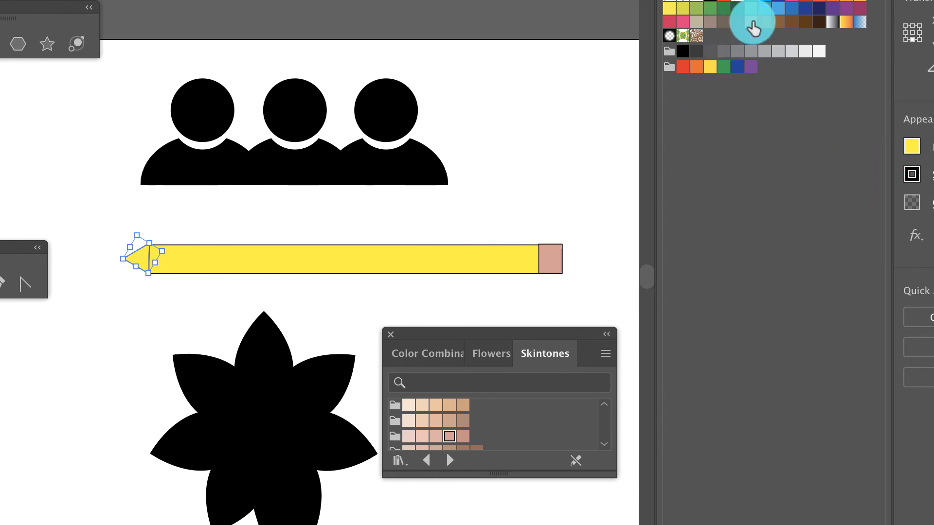
{"action": "left_click", "coordinate": [750, 22]}
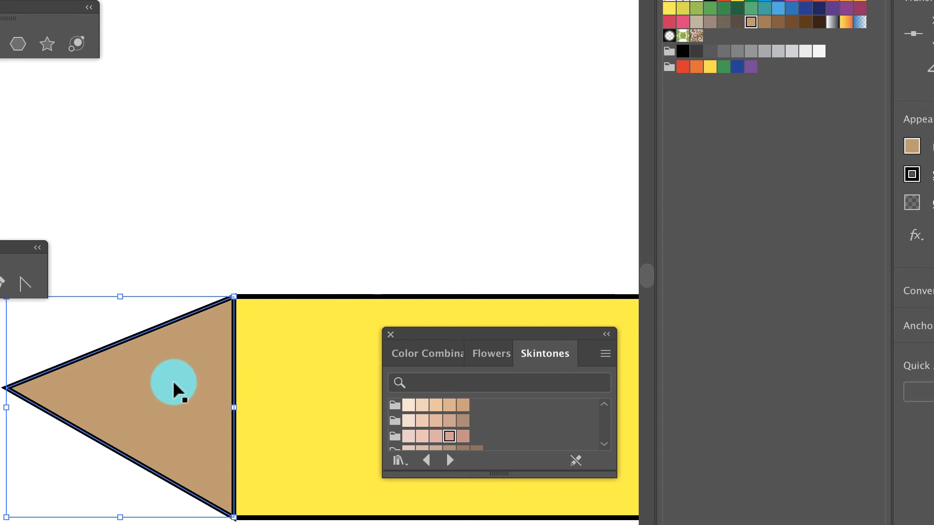
Step: Make a copy of the pencil's triangular tip scaled uniformly to 20%
{"action": "left_click", "coordinate": [158, 1]}
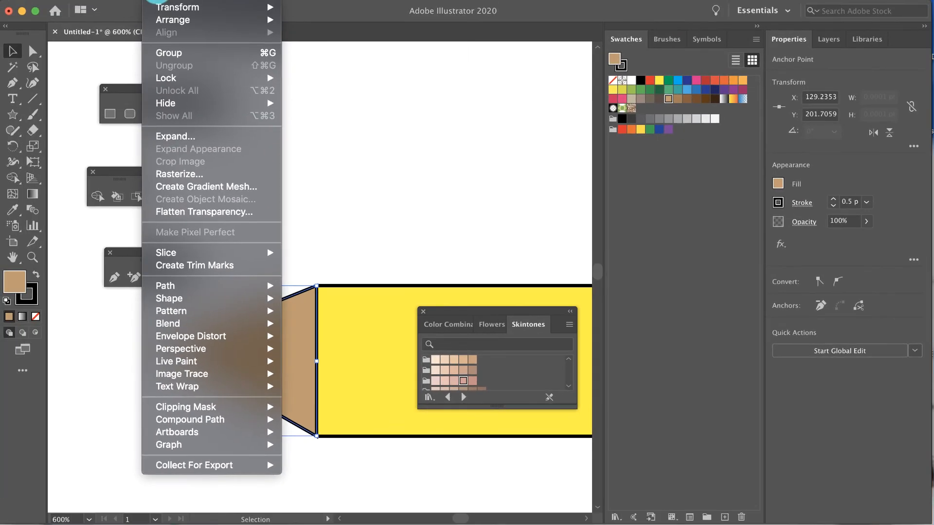
{"action": "mouse_move", "coordinate": [163, 9]}
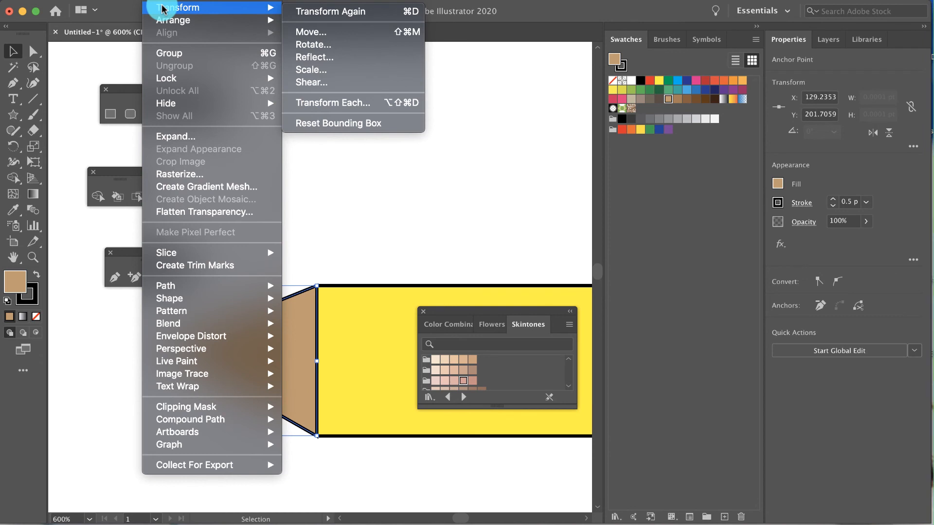
{"action": "left_click", "coordinate": [316, 77]}
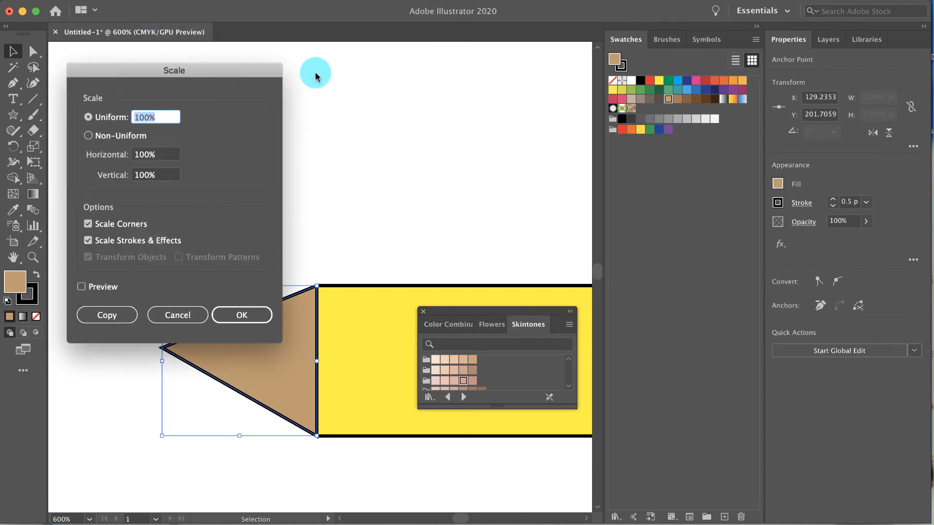
{"action": "left_click_drag", "start_coordinate": [234, 76], "coordinate": [538, 88]}
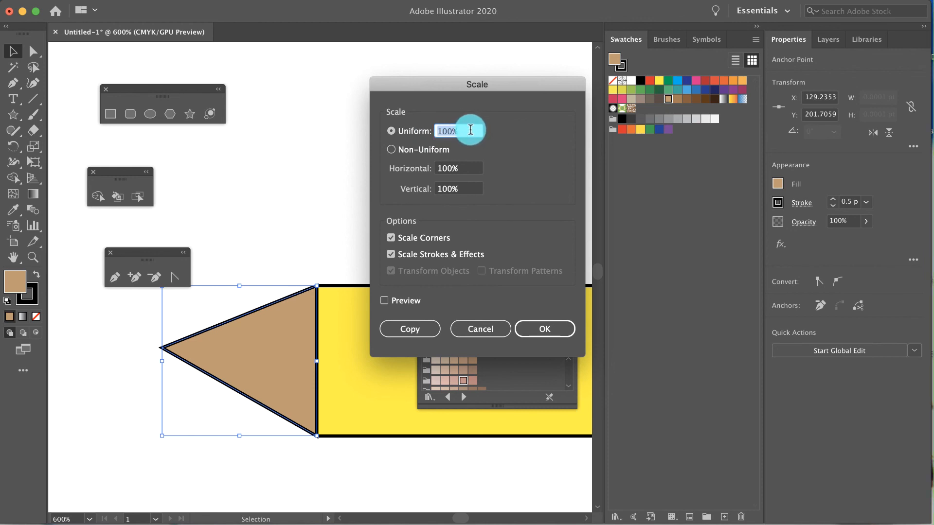
{"action": "left_click", "coordinate": [384, 300]}
{"action": "left_click", "coordinate": [410, 329]}
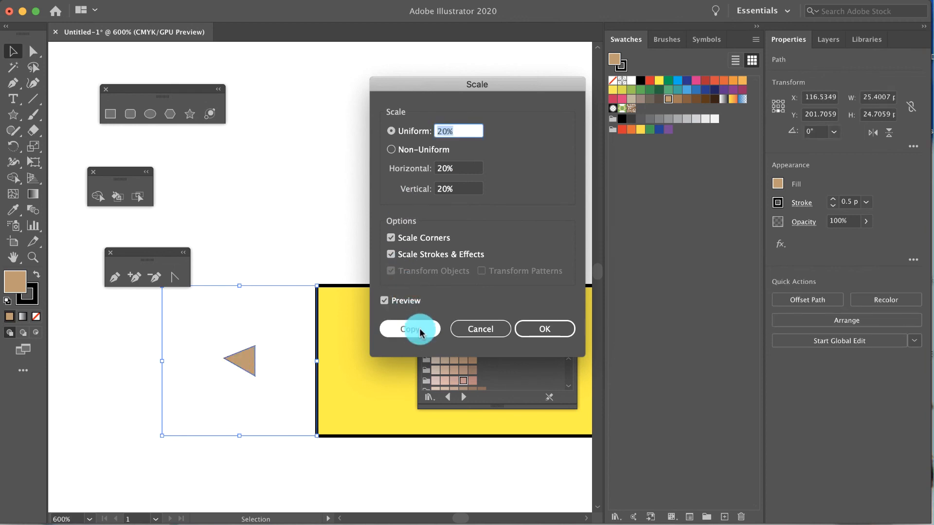
{"action": "left_click", "coordinate": [420, 329]}
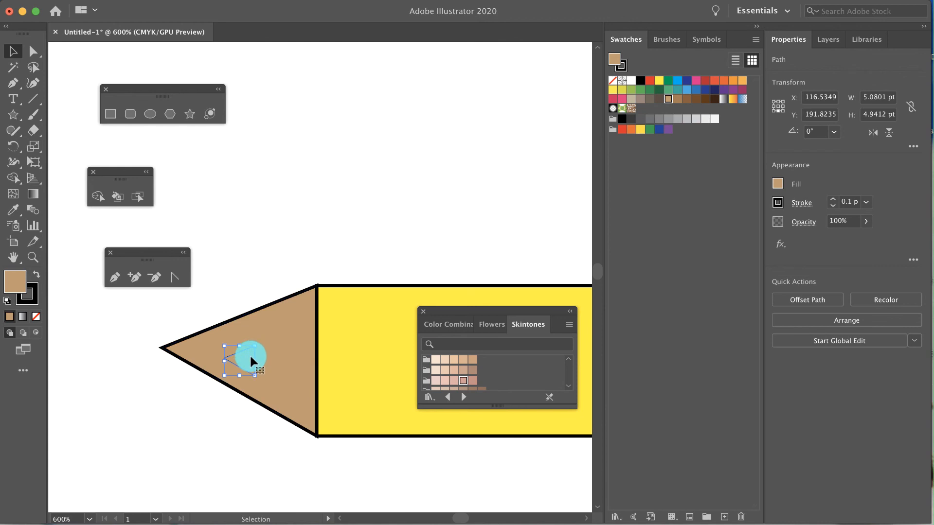
Step: Move the small triangle copy to the pencil's point and fill it with black to form the lead
{"action": "left_click_drag", "start_coordinate": [251, 361], "coordinate": [193, 351]}
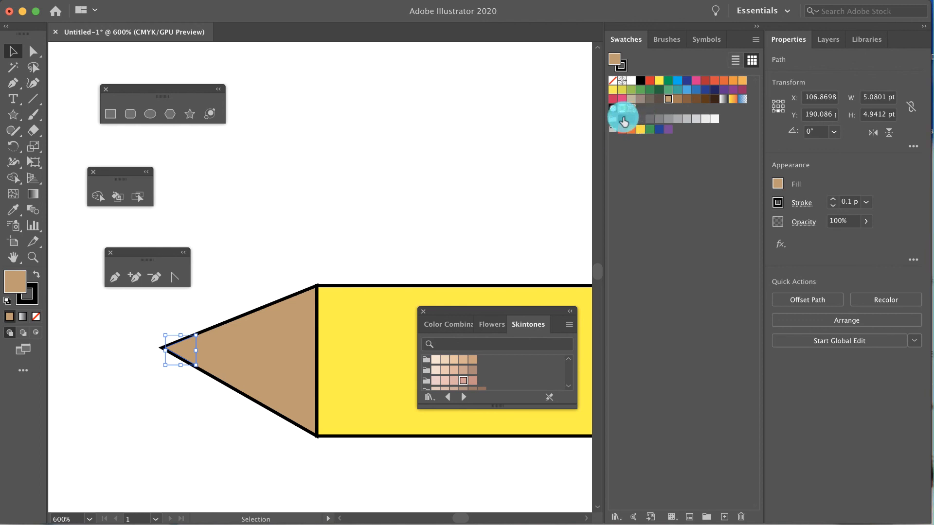
{"action": "left_click", "coordinate": [622, 119]}
{"action": "left_click", "coordinate": [439, 141]}
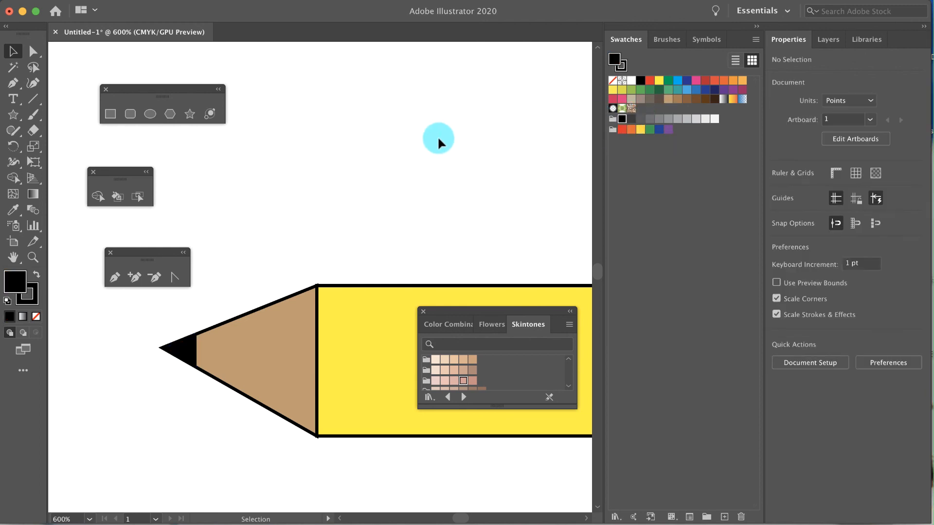
Step: Fill the whole flower, petals and stem, with a bright pink swatch from the Flowers library
{"action": "key", "text": "super+0"}
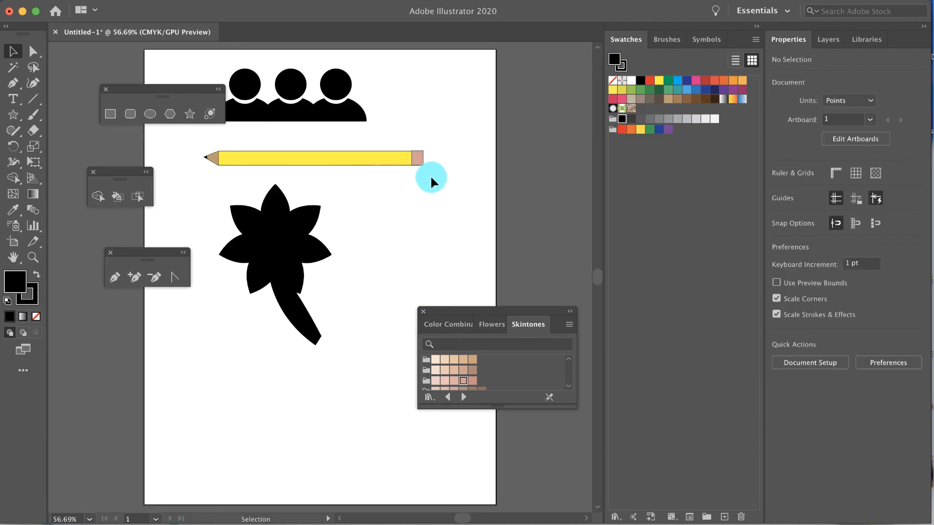
{"action": "scroll", "coordinate": [404, 119], "scroll_direction": "left", "scroll_amount": 3}
{"action": "scroll", "coordinate": [403, 118], "scroll_direction": "up", "scroll_amount": 1}
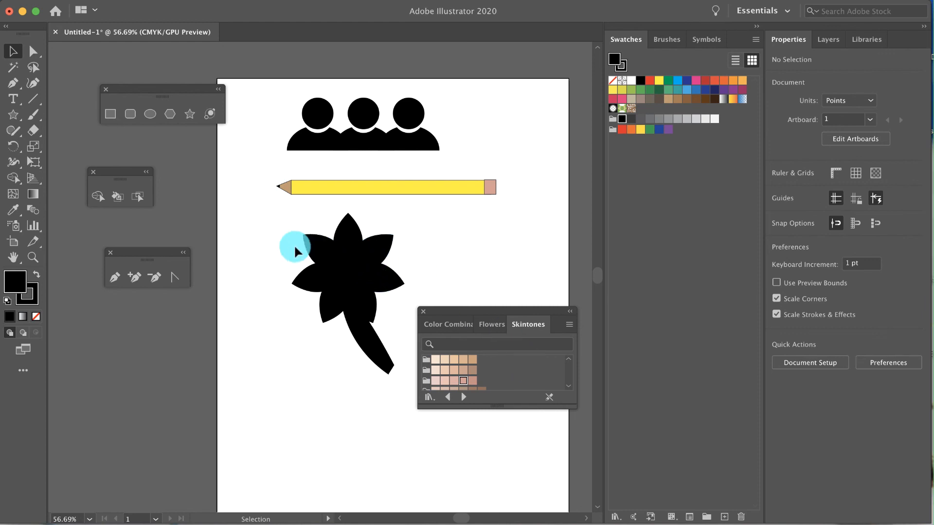
{"action": "left_click_drag", "start_coordinate": [287, 237], "coordinate": [411, 290]}
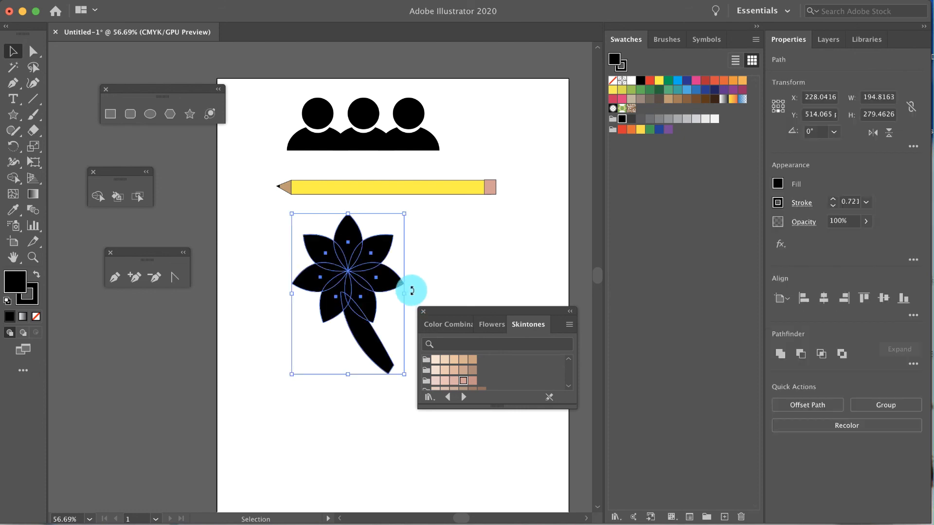
{"action": "left_click", "coordinate": [488, 325]}
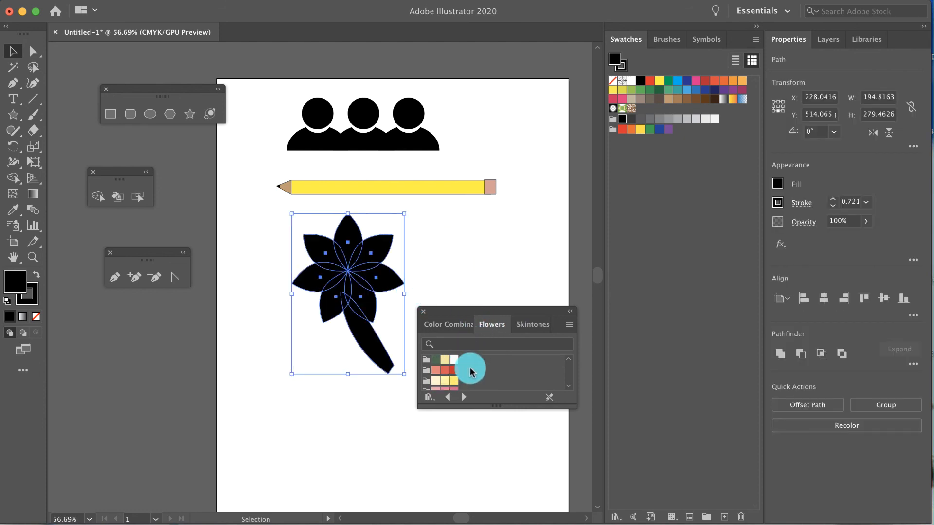
{"action": "scroll", "coordinate": [462, 369], "scroll_direction": "down", "scroll_amount": 4}
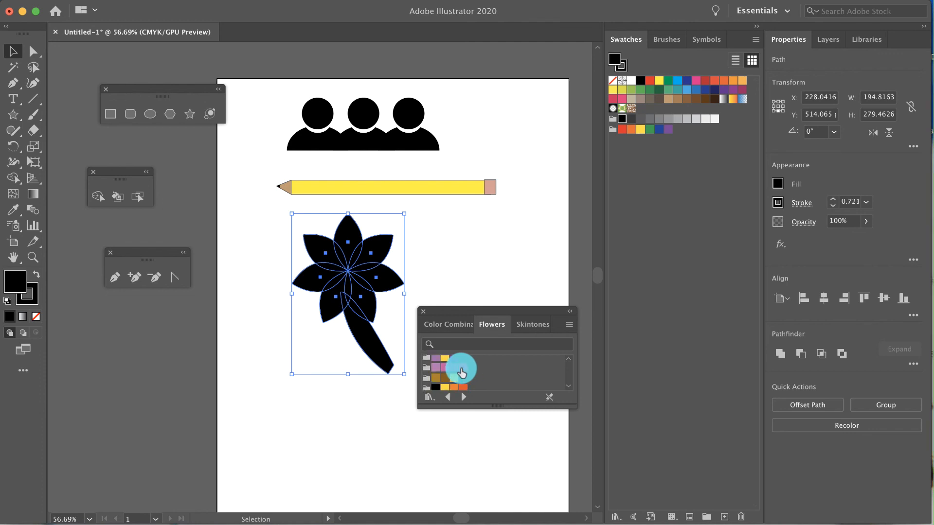
{"action": "left_click", "coordinate": [463, 367]}
{"action": "left_click", "coordinate": [446, 286]}
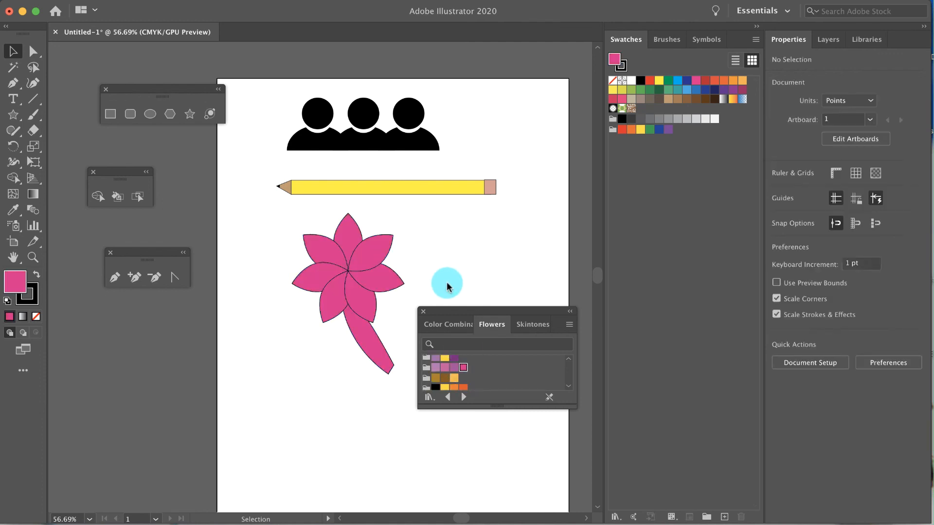
Step: Fill the flower's stem with dark green
{"action": "left_click", "coordinate": [378, 353]}
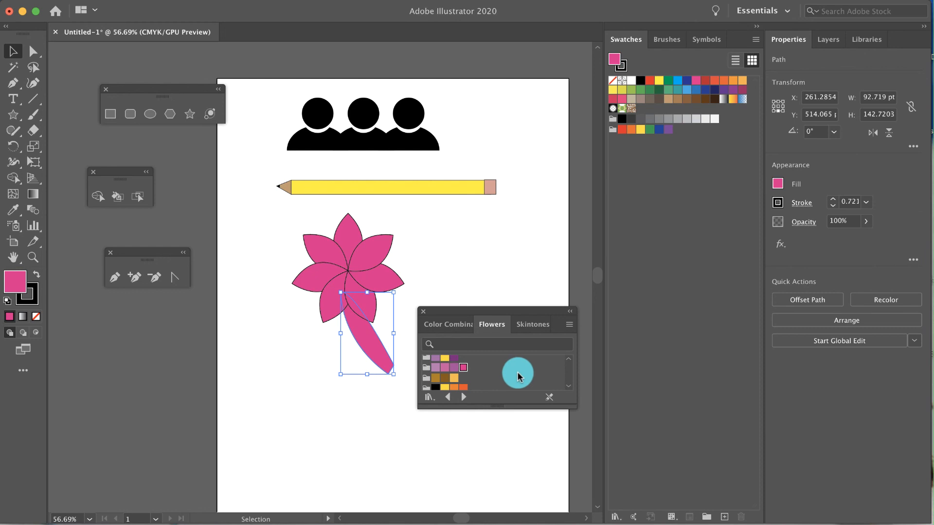
{"action": "left_click", "coordinate": [659, 89]}
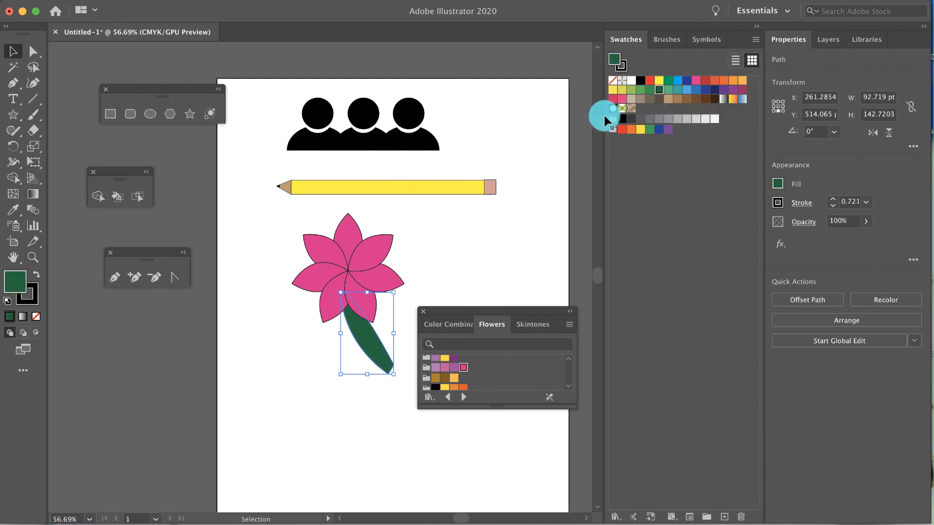
{"action": "left_click", "coordinate": [432, 237]}
Step: Set the stroke of all the flower's petals and its stem to None
{"action": "left_click_drag", "start_coordinate": [275, 230], "coordinate": [421, 372]}
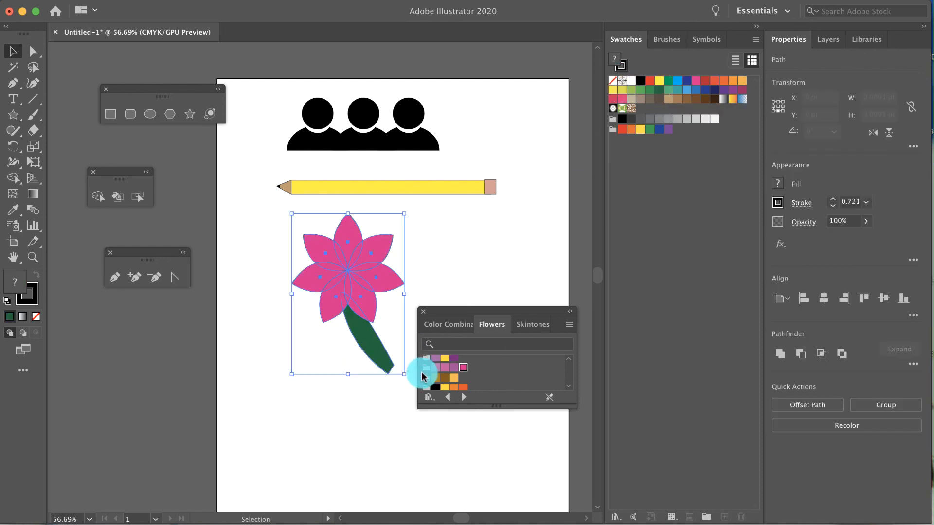
{"action": "left_click", "coordinate": [777, 202]}
{"action": "left_click", "coordinate": [634, 252]}
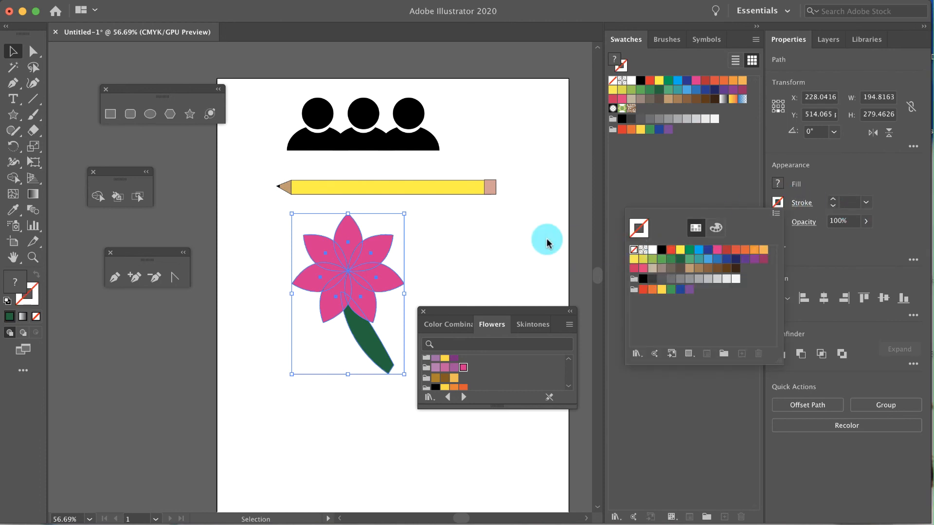
{"action": "left_click", "coordinate": [512, 243]}
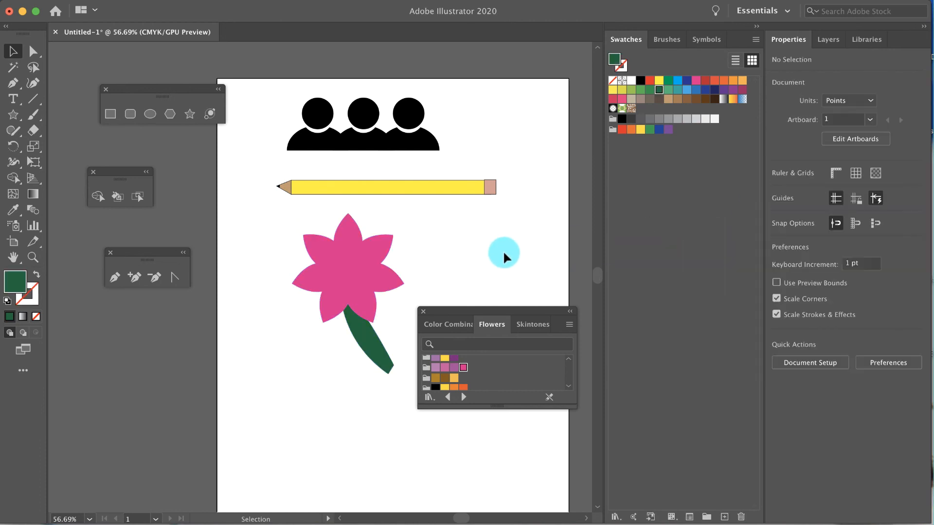